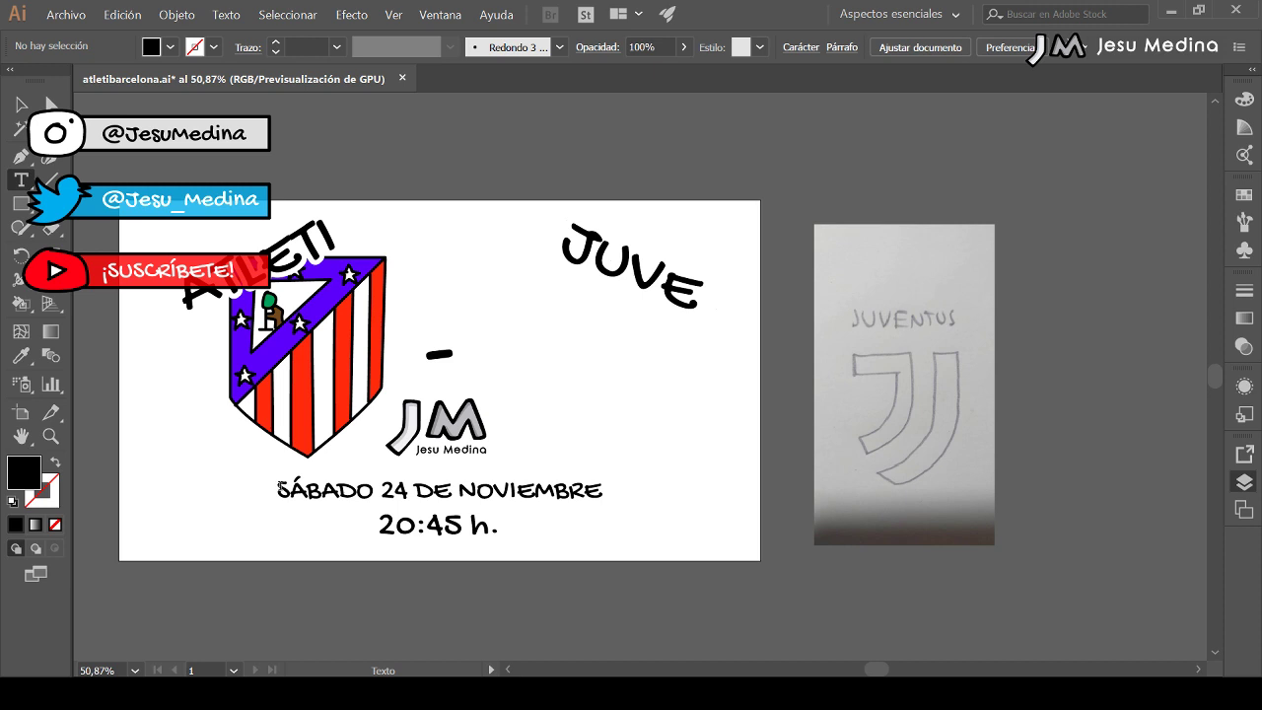
- Replace the date line under the Atleti crest with the text "octavos de final de la champions"
{"action": "left_click_drag", "start_coordinate": [279, 485], "coordinate": [602, 476]}
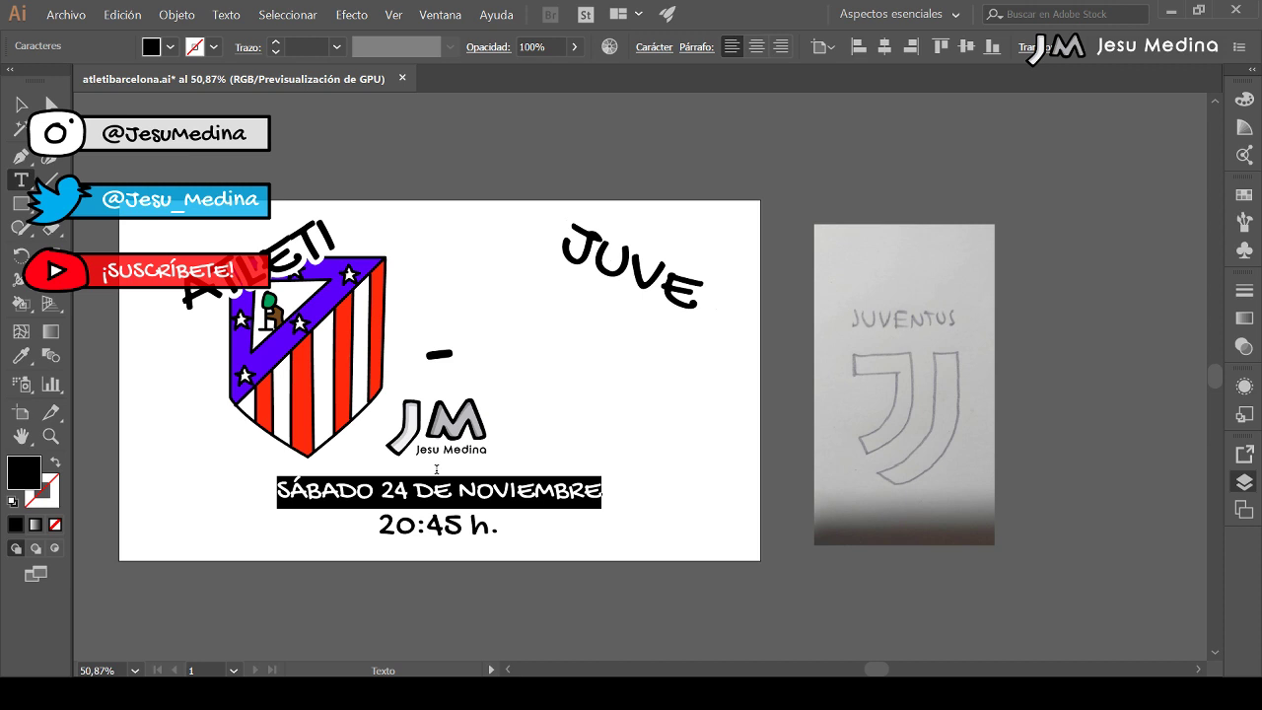
{"action": "type", "text": "oc"}
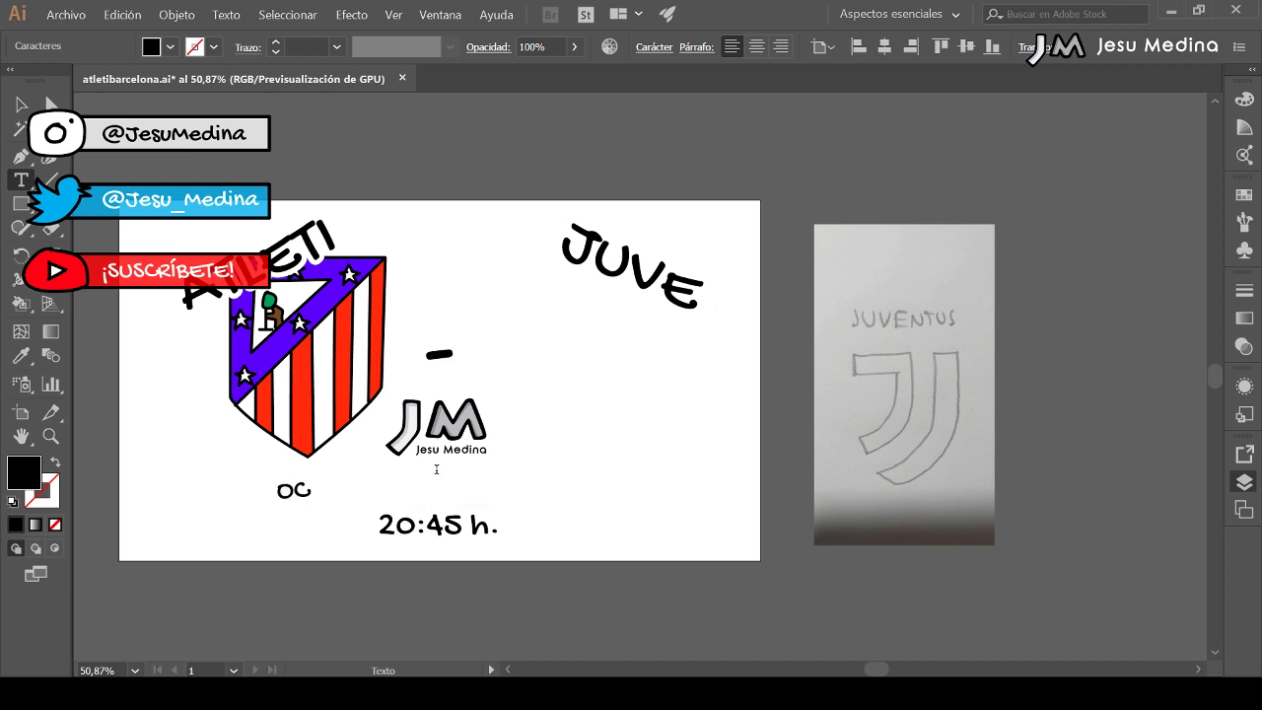
{"action": "type", "text": "tavos de"}
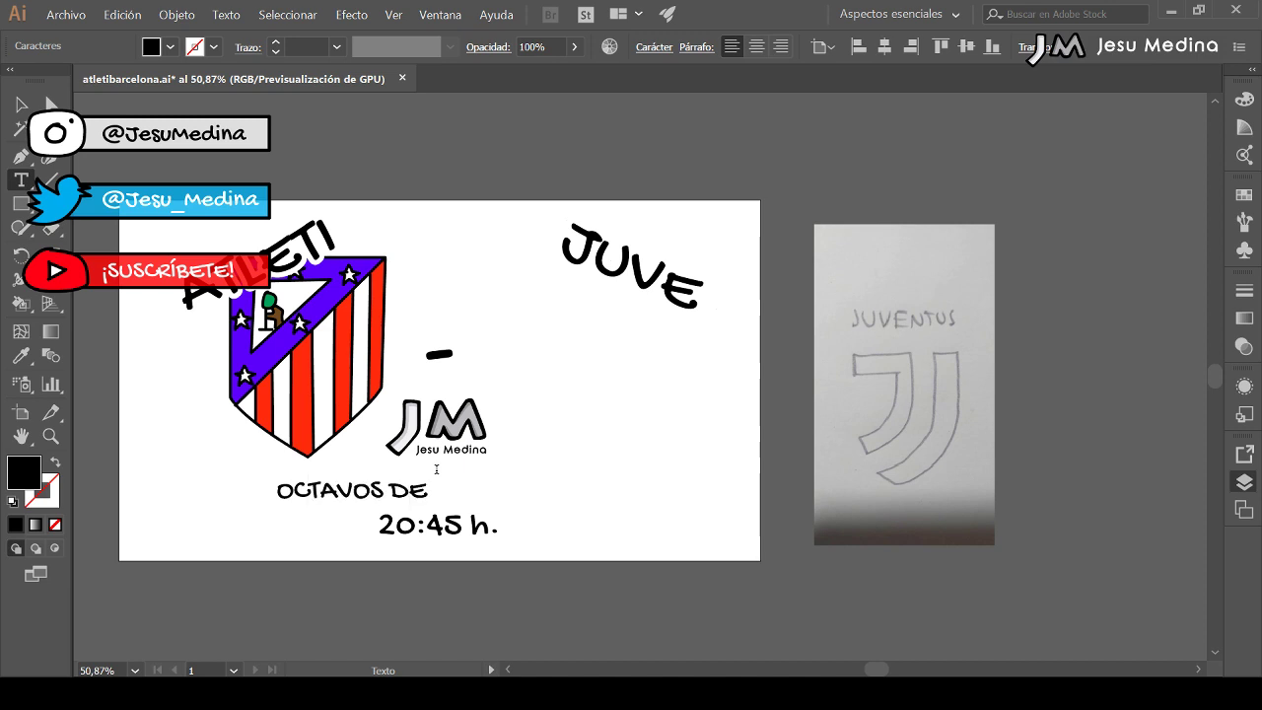
{"action": "type", "text": " final de la"}
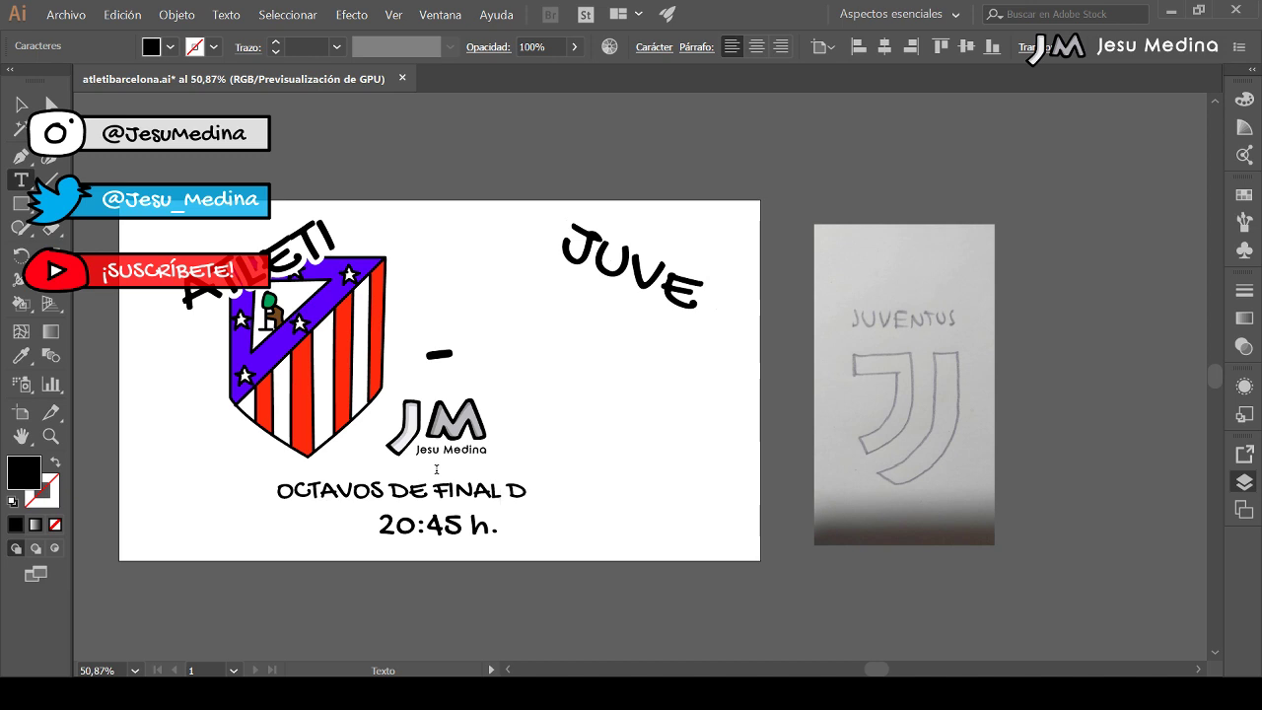
{"action": "type", "text": " champions"}
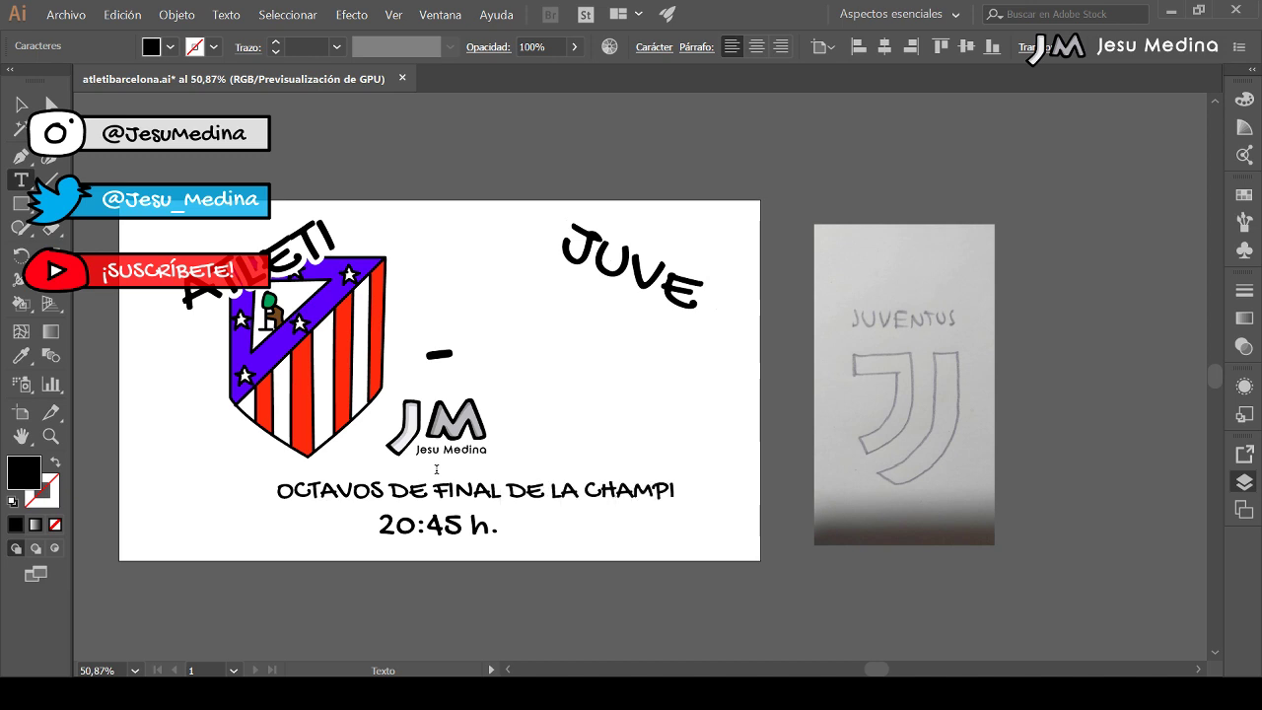
{"action": "left_click", "coordinate": [21, 104]}
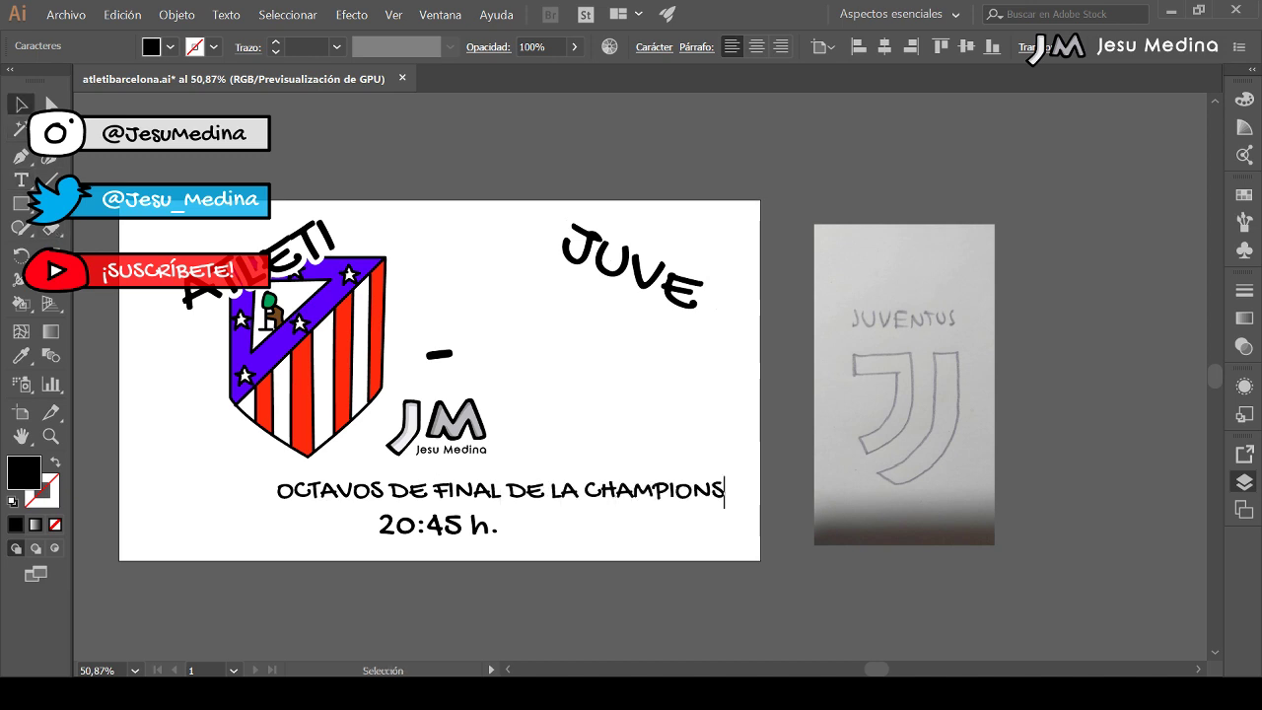
- Delete the "20:45 h." line from the text group and return to the main artwork
{"action": "left_click", "coordinate": [473, 524]}
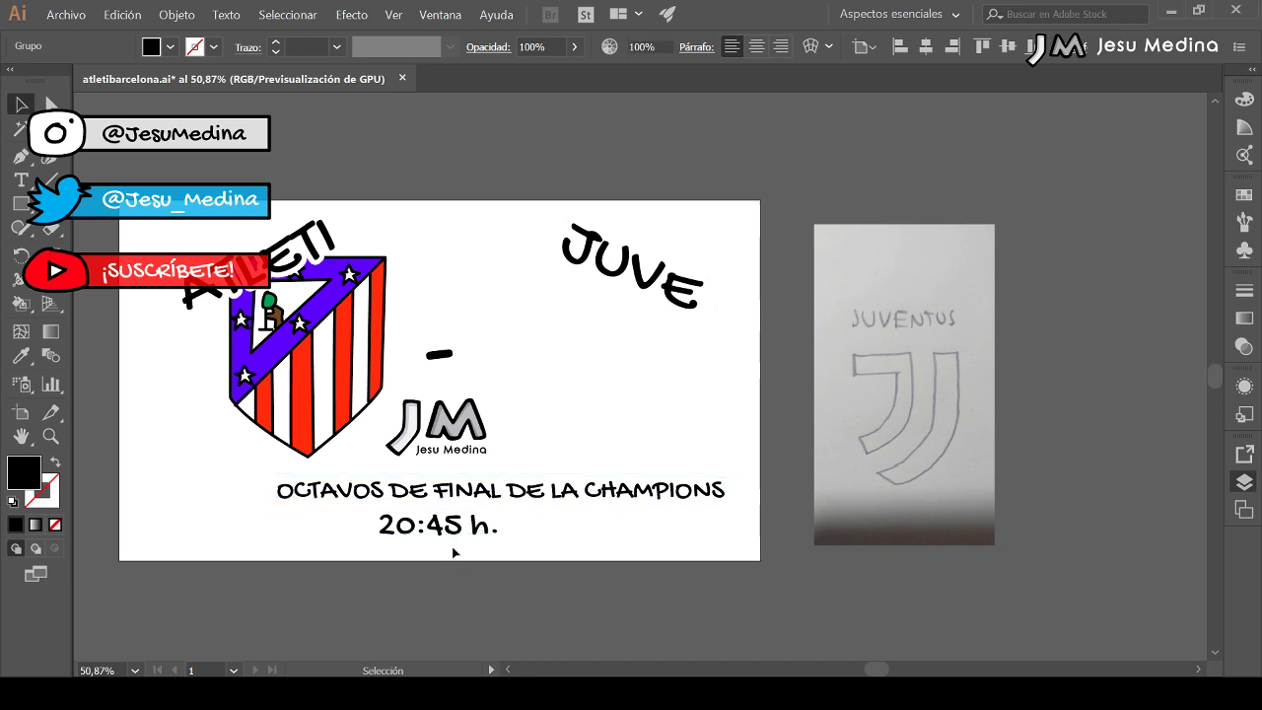
{"action": "double_click", "coordinate": [450, 536]}
{"action": "key", "text": "Delete"}
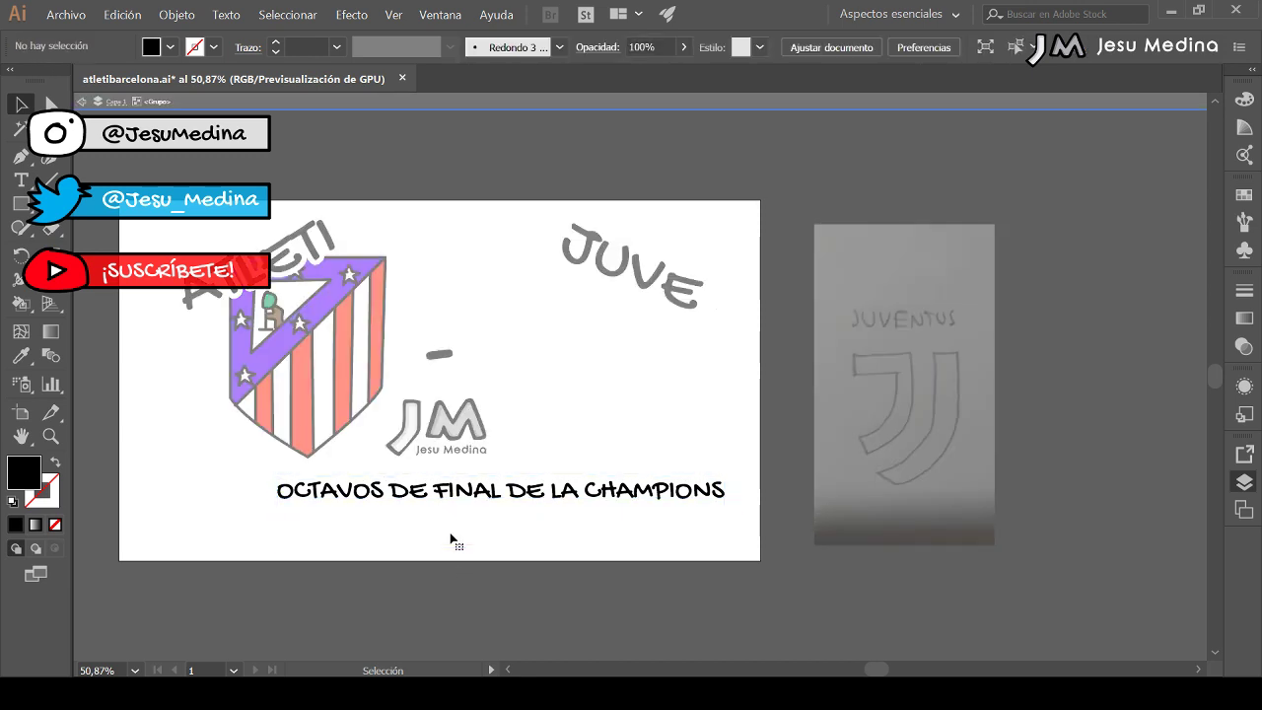
{"action": "double_click", "coordinate": [460, 546]}
- Enlarge the "octavos de final de la champions" line to nearly the artboard's width and centre it below the crest
{"action": "left_click_drag", "start_coordinate": [446, 497], "coordinate": [338, 526]}
{"action": "left_click_drag", "start_coordinate": [613, 506], "coordinate": [721, 496]}
{"action": "left_click_drag", "start_coordinate": [164, 496], "coordinate": [146, 494]}
{"action": "mouse_move", "coordinate": [373, 522]}
{"action": "left_mouse_down"}
{"action": "mouse_move", "coordinate": [377, 505]}
{"action": "mouse_move", "coordinate": [377, 518]}
{"action": "left_mouse_up"}
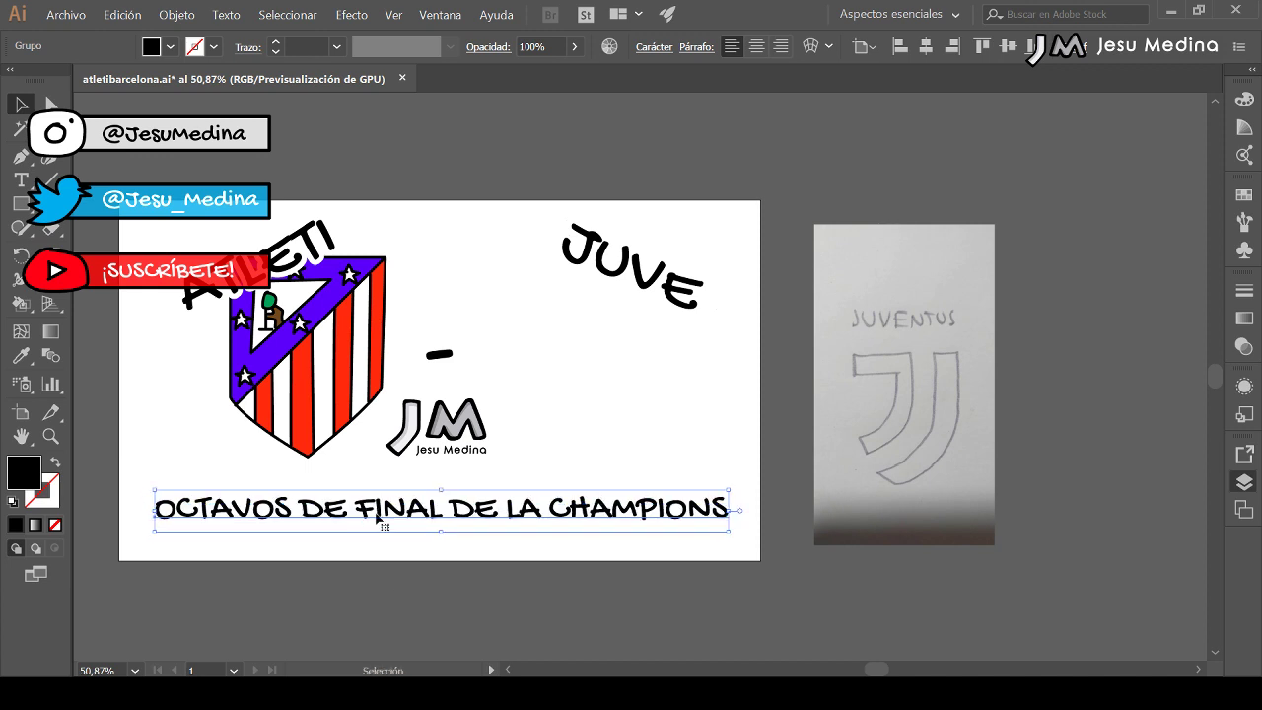
{"action": "left_click", "coordinate": [403, 598]}
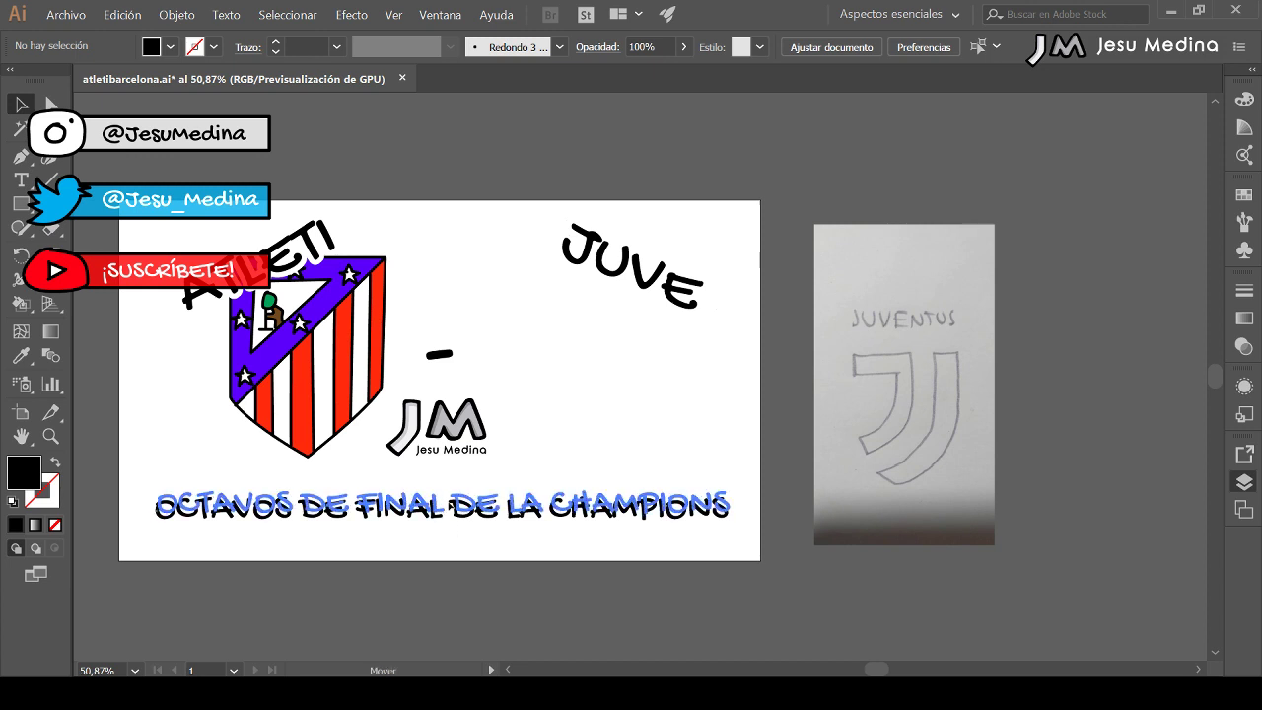
{"action": "left_click_drag", "start_coordinate": [451, 510], "coordinate": [450, 505]}
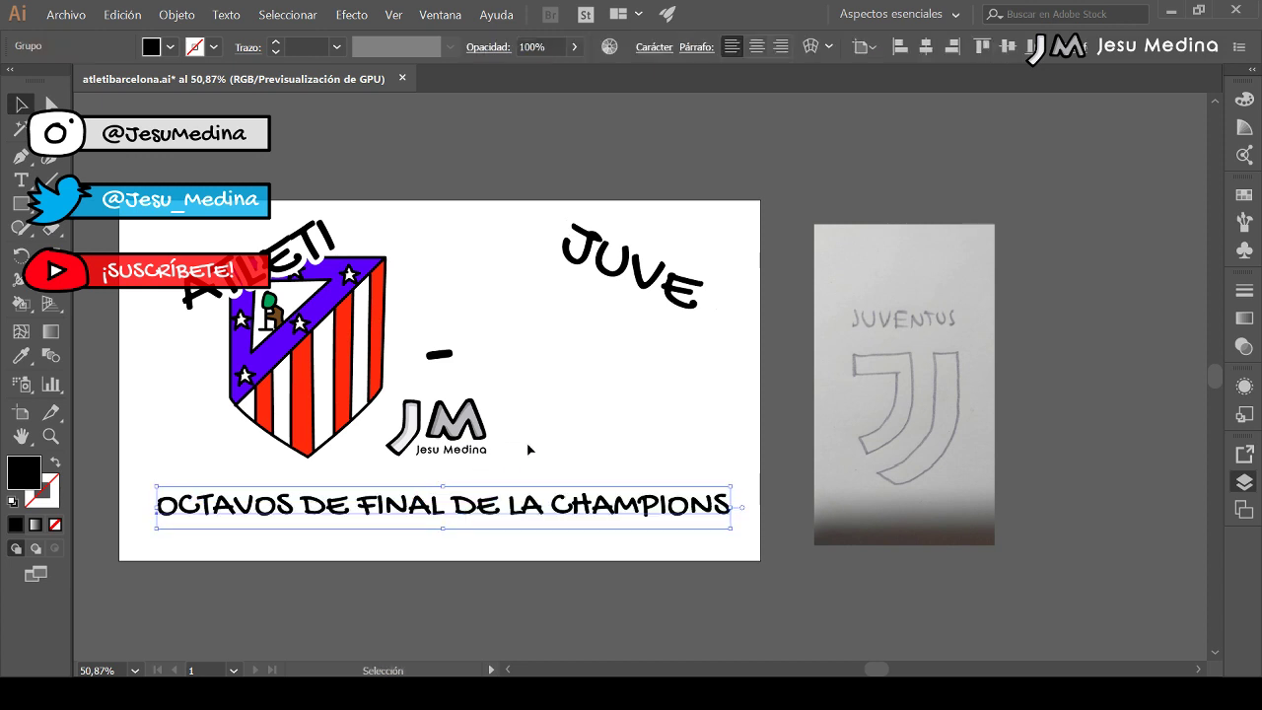
{"action": "left_click", "coordinate": [627, 424]}
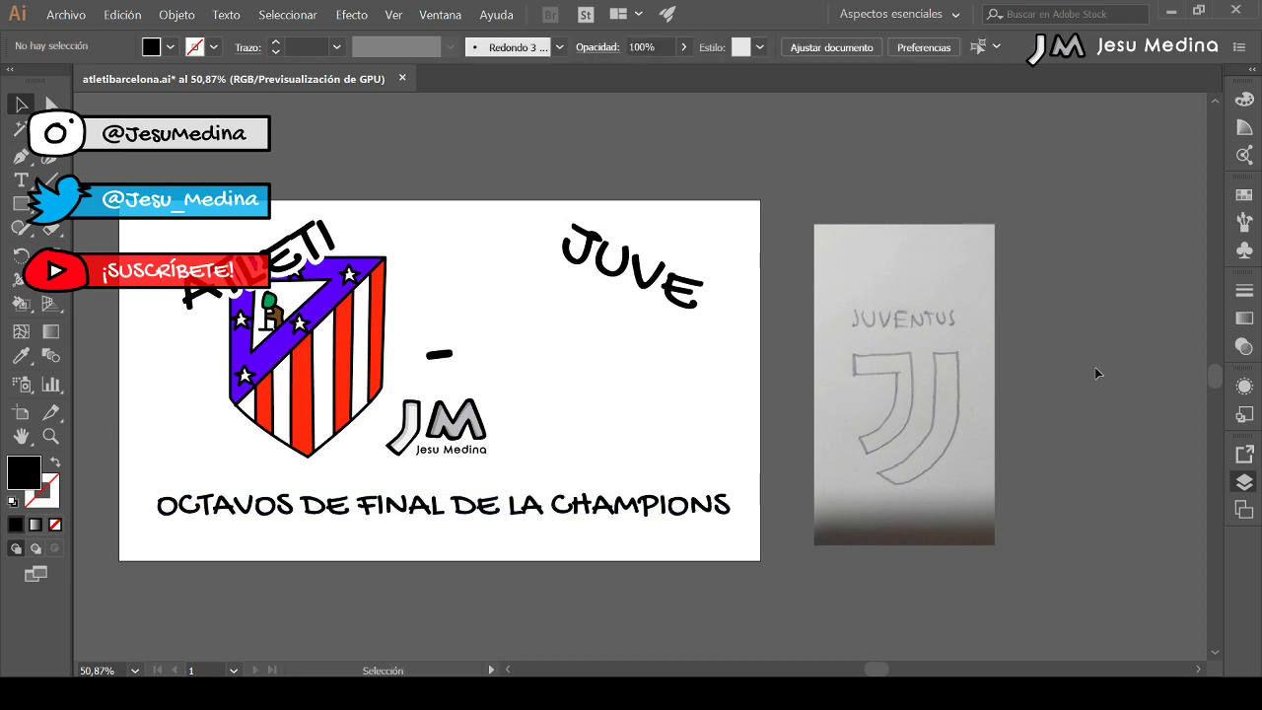
- Trace the top edge and outer curve of the left J in the Juventus sketch with the Pen tool
{"action": "key", "text": "z"}
{"action": "left_click_drag", "start_coordinate": [840, 317], "coordinate": [892, 325]}
{"action": "left_click_drag", "start_coordinate": [739, 375], "coordinate": [485, 343]}
{"action": "left_click_drag", "start_coordinate": [704, 385], "coordinate": [764, 389]}
{"action": "left_click_drag", "start_coordinate": [711, 406], "coordinate": [632, 361]}
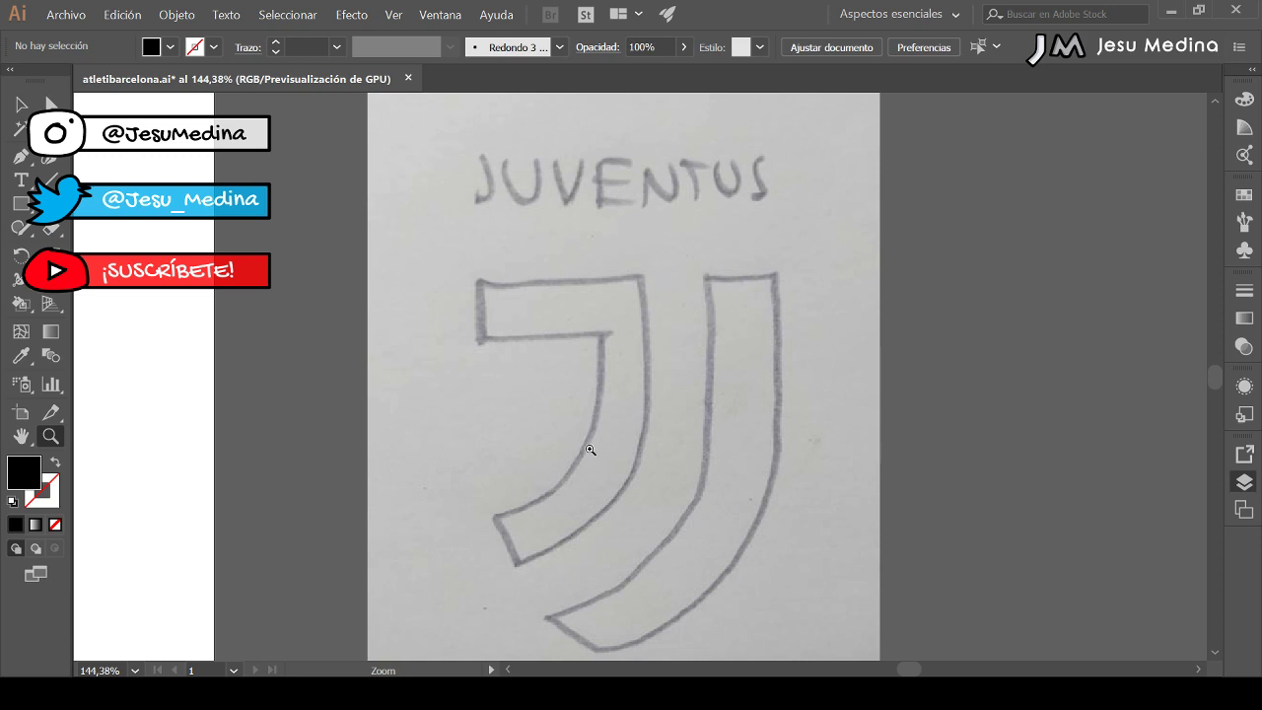
{"action": "key", "text": "b"}
{"action": "key", "text": "p"}
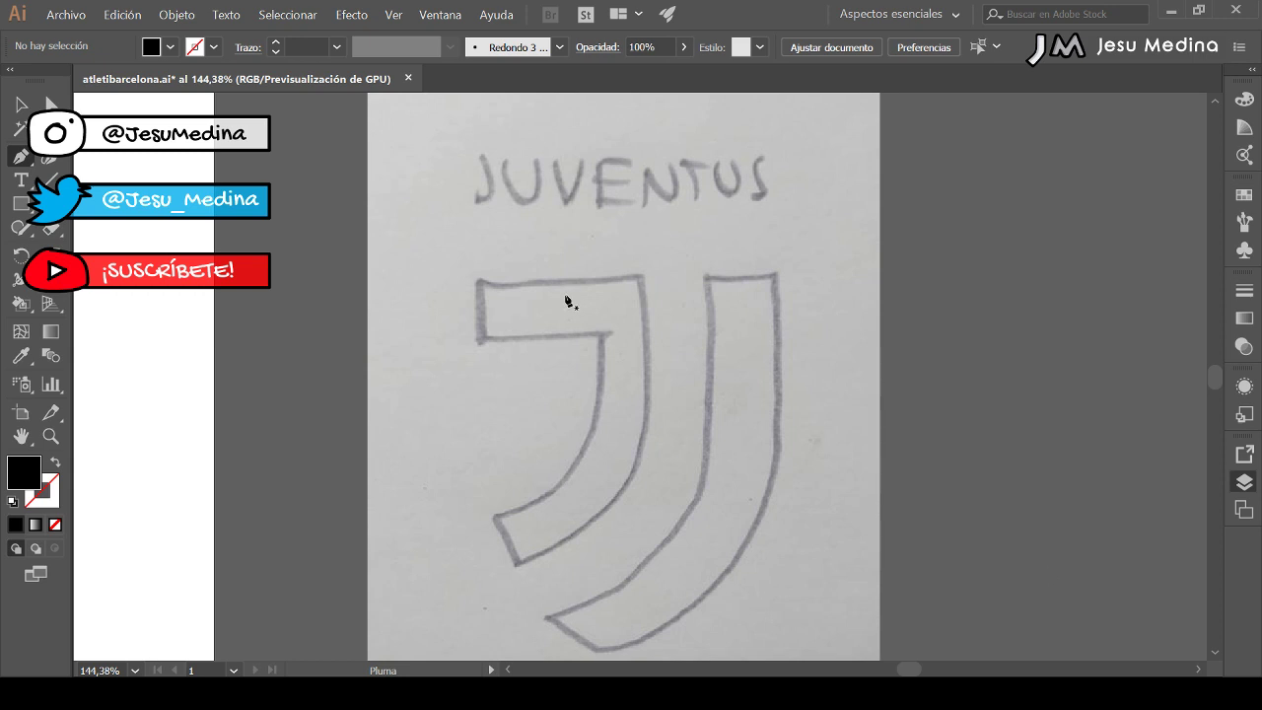
{"action": "left_click", "coordinate": [481, 284]}
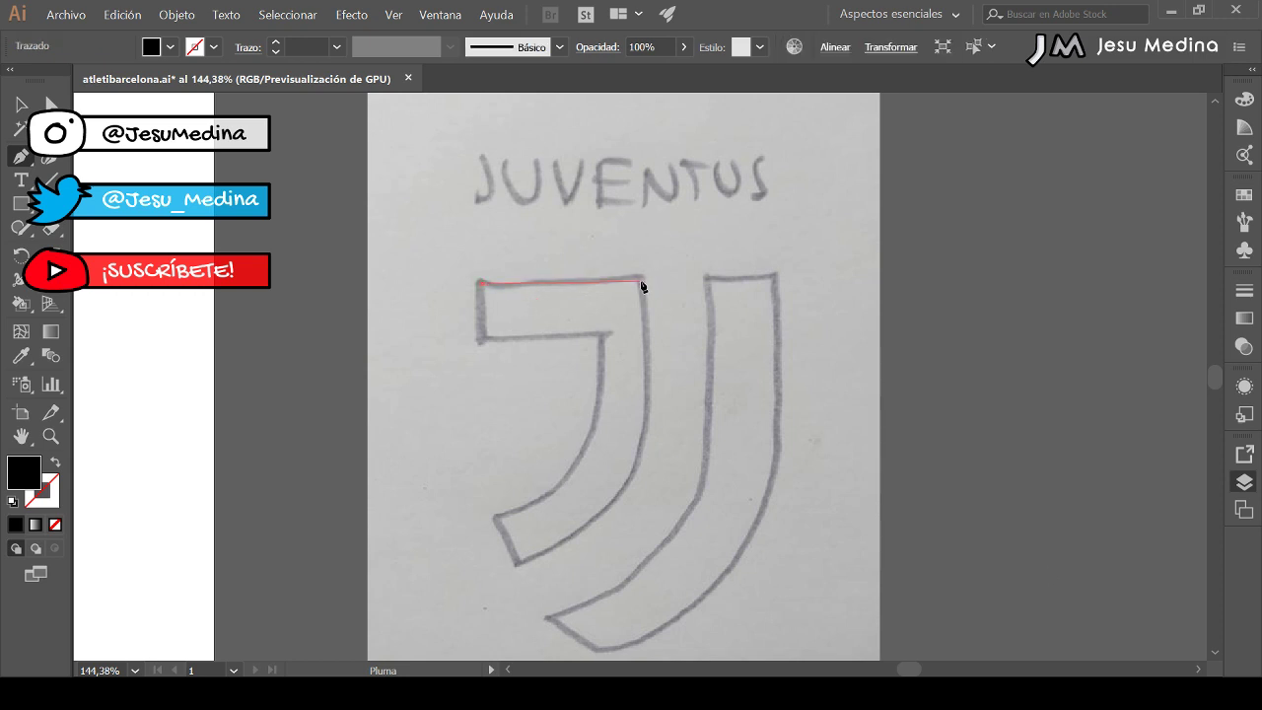
{"action": "left_click", "coordinate": [641, 280]}
{"action": "left_click_drag", "start_coordinate": [516, 563], "coordinate": [337, 597]}
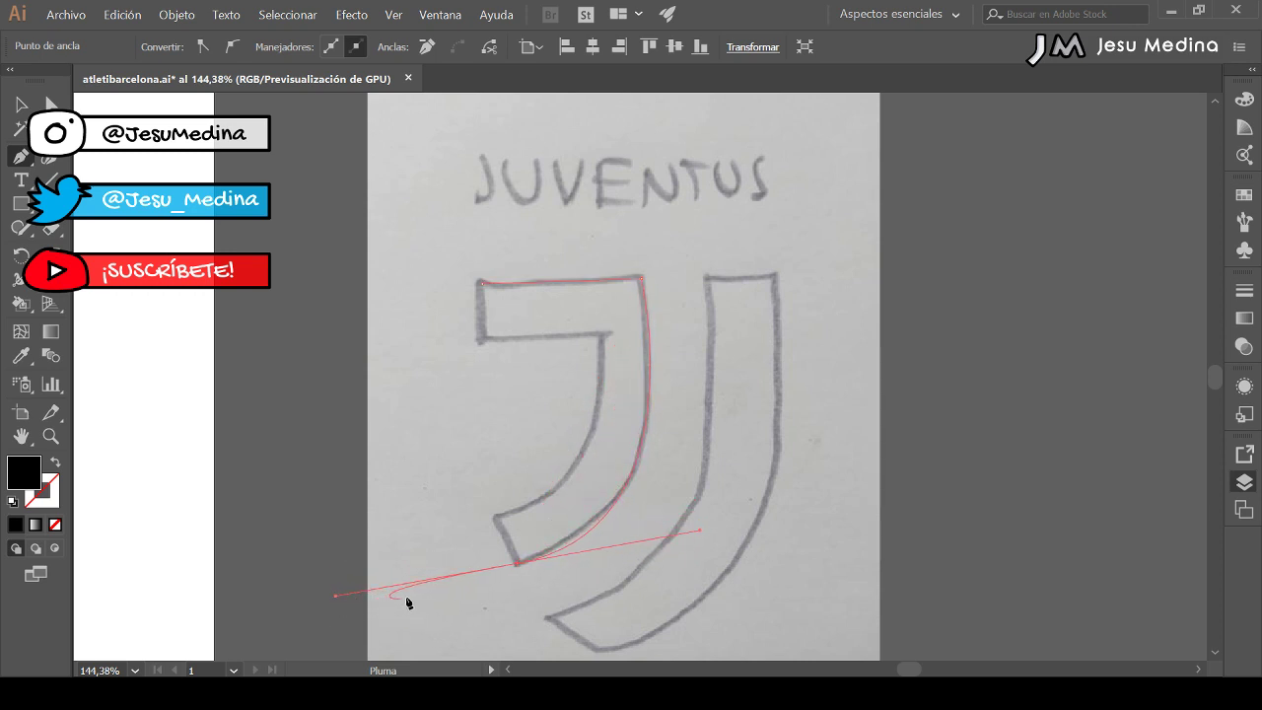
{"action": "left_click", "coordinate": [519, 564]}
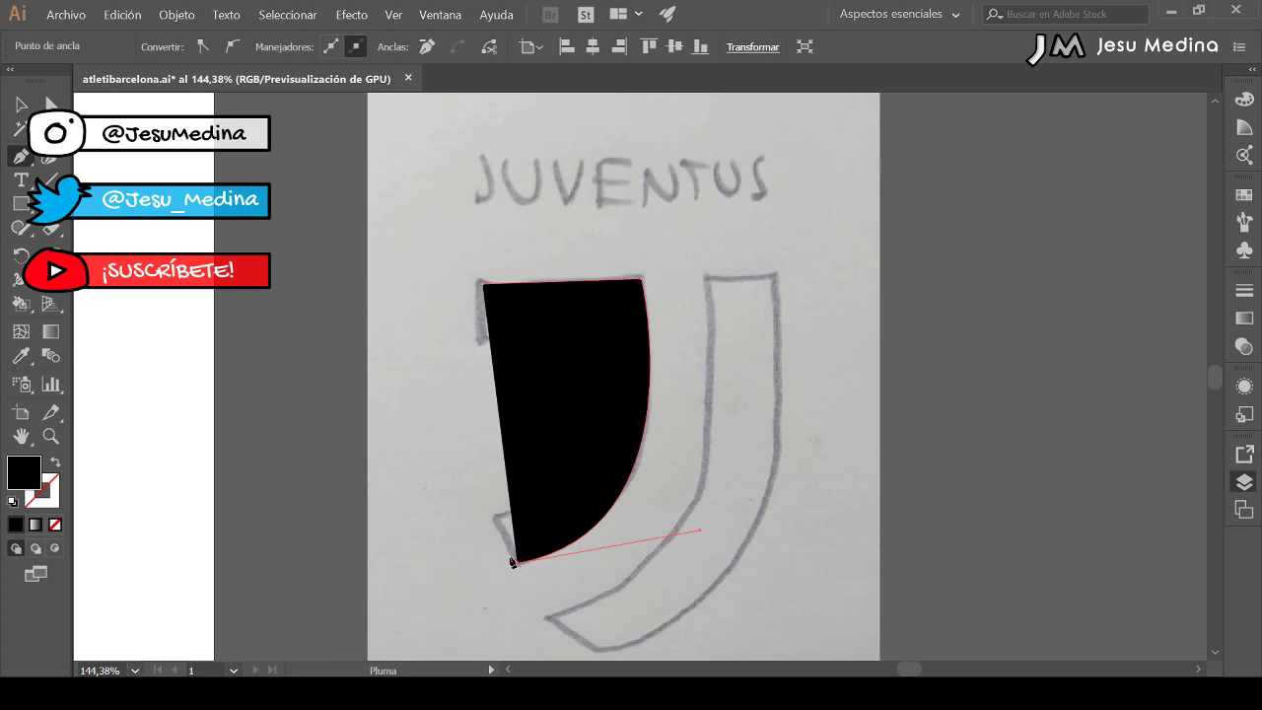
- Swap the path to a black stroke without fill and finish tracing the left J as a closed outline
{"action": "left_click", "coordinate": [54, 467]}
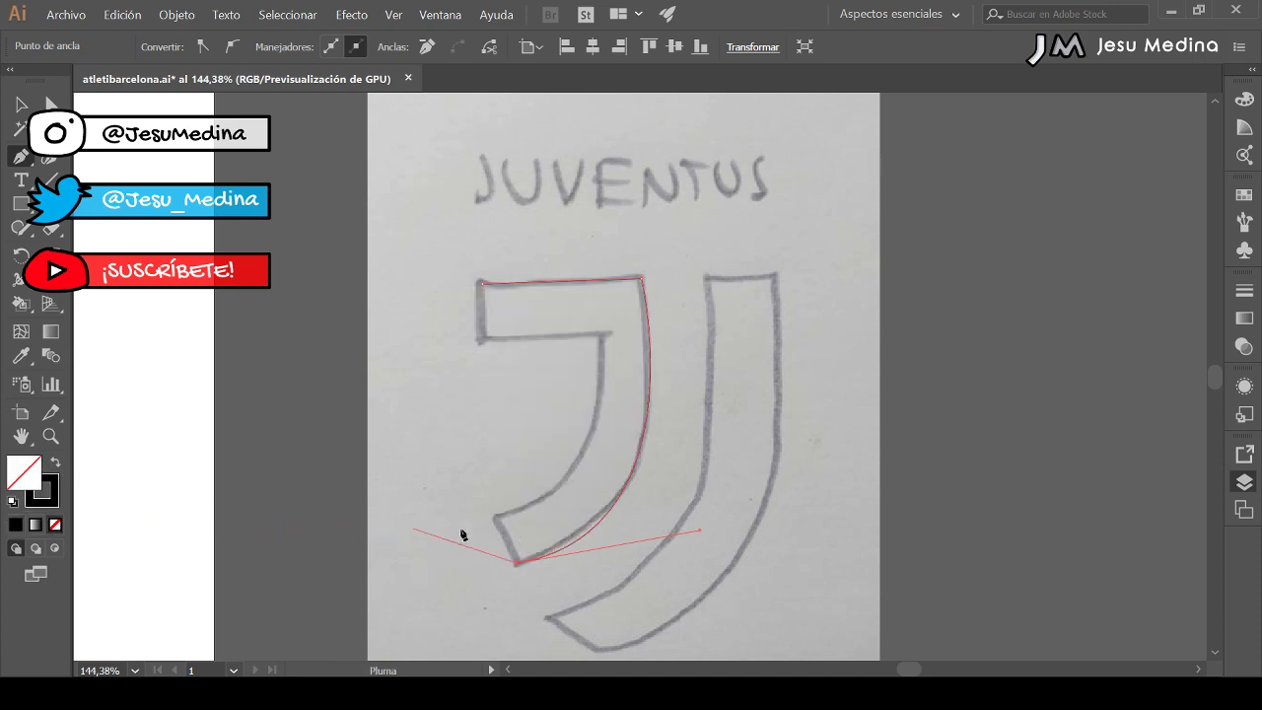
{"action": "left_click", "coordinate": [498, 519]}
{"action": "left_click_drag", "start_coordinate": [599, 335], "coordinate": [580, 157]}
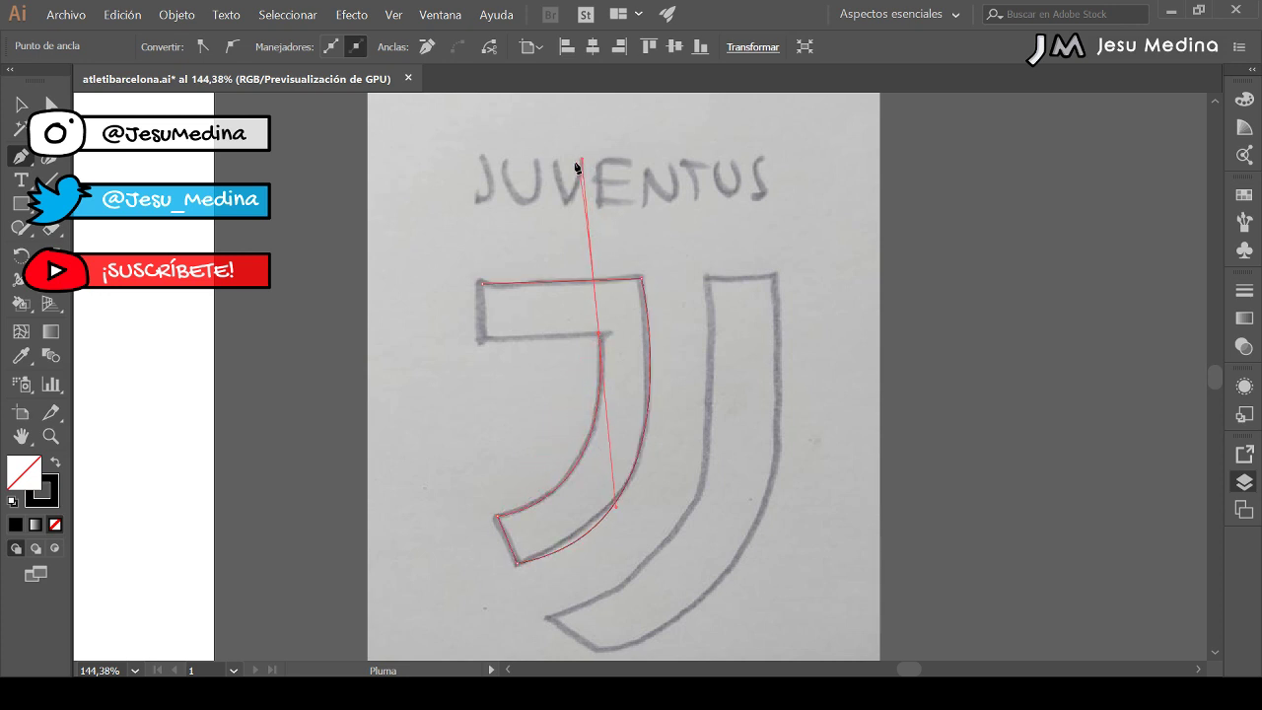
{"action": "left_click", "coordinate": [598, 336]}
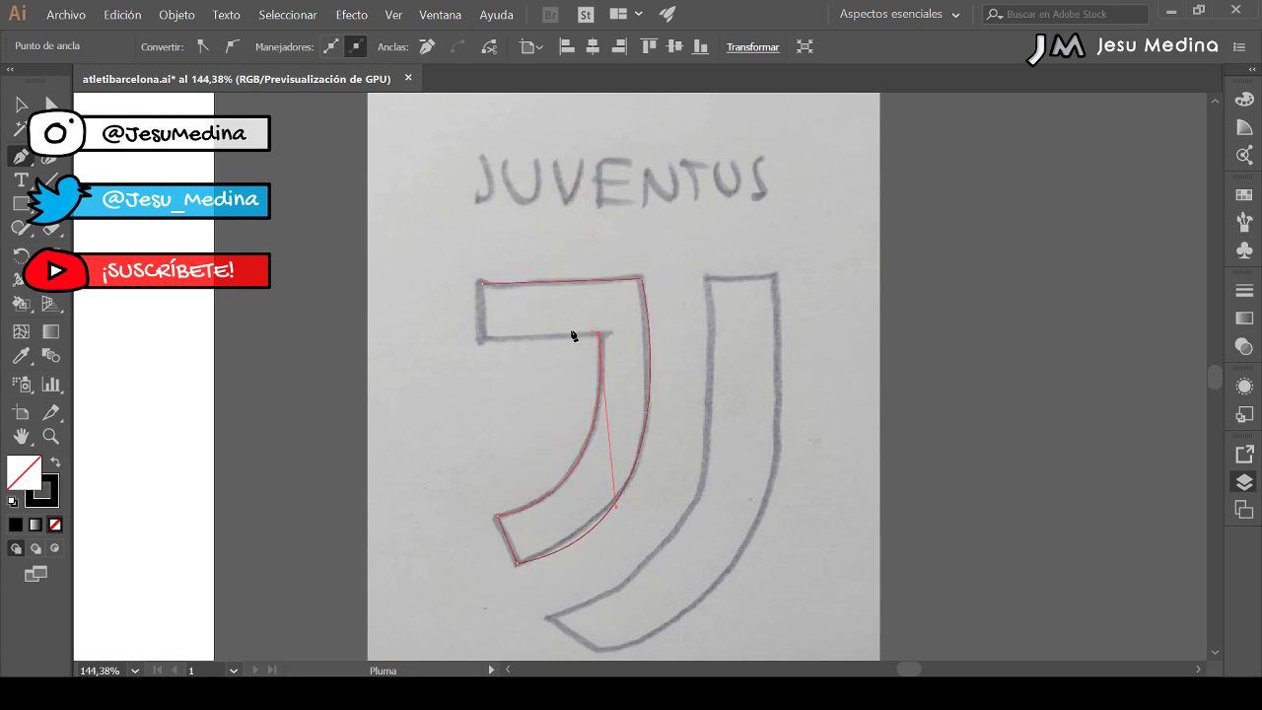
{"action": "left_click", "coordinate": [482, 338]}
{"action": "left_click", "coordinate": [480, 284]}
- Trace the right J of the Juventus sketch with the Pen tool as a closed outline
{"action": "left_click", "coordinate": [707, 278]}
{"action": "left_click", "coordinate": [774, 278]}
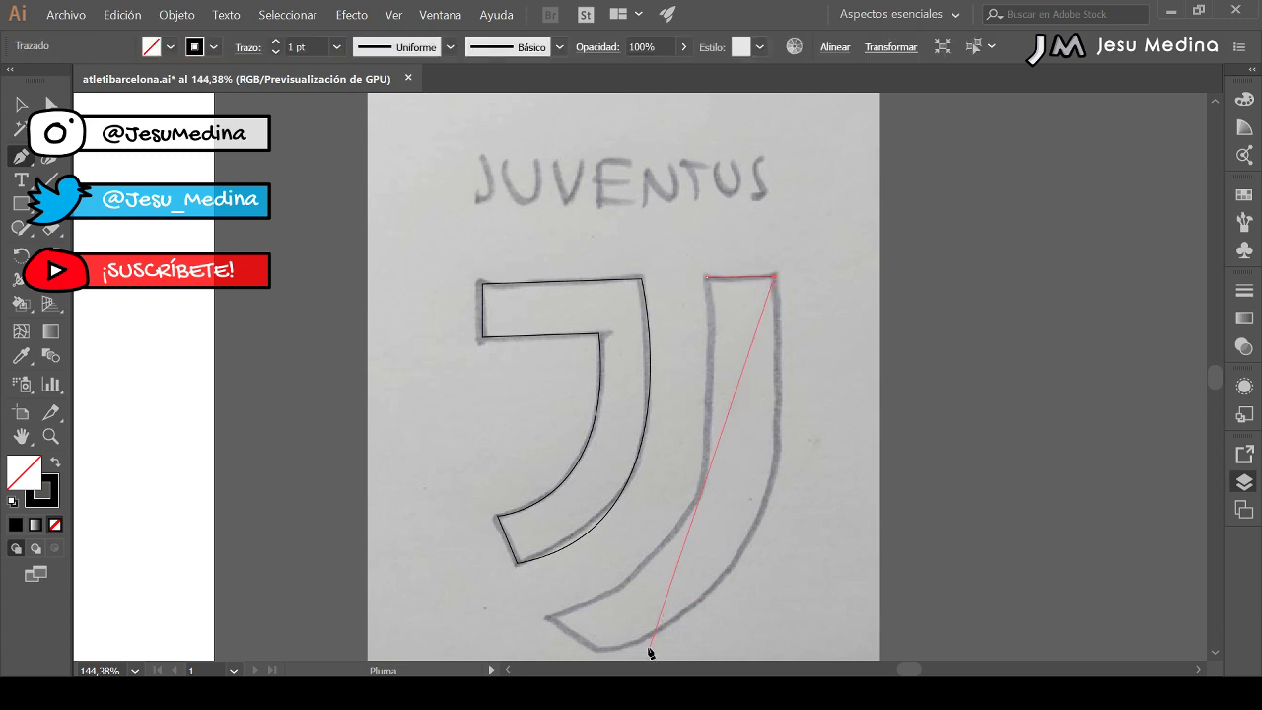
{"action": "key", "text": "space"}
{"action": "left_click_drag", "start_coordinate": [645, 600], "coordinate": [632, 494]}
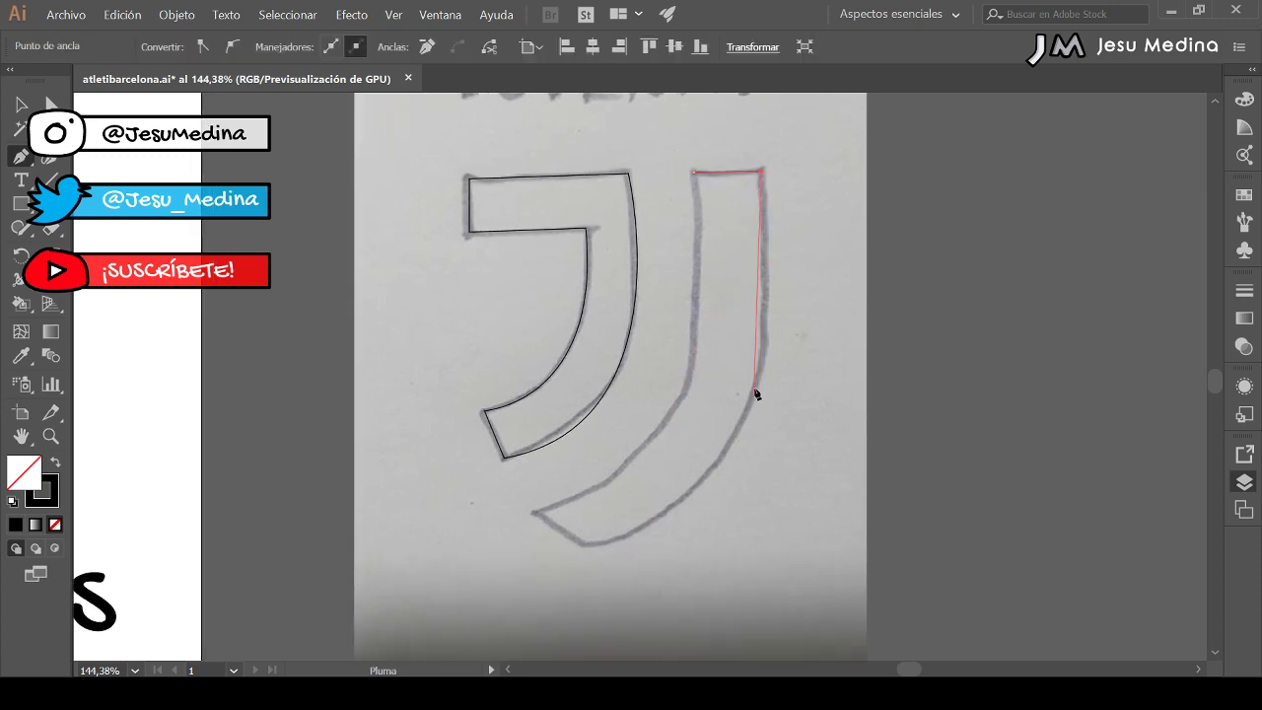
{"action": "left_click_drag", "start_coordinate": [743, 418], "coordinate": [699, 506]}
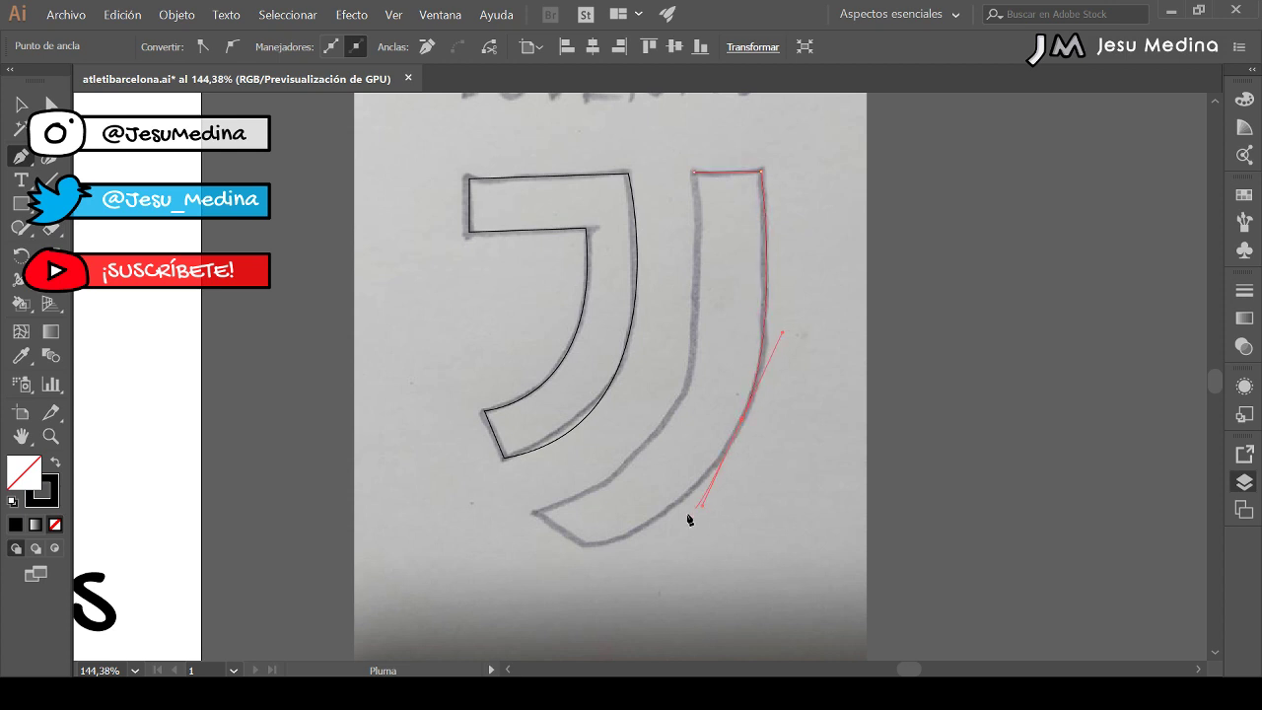
{"action": "left_click", "coordinate": [591, 547]}
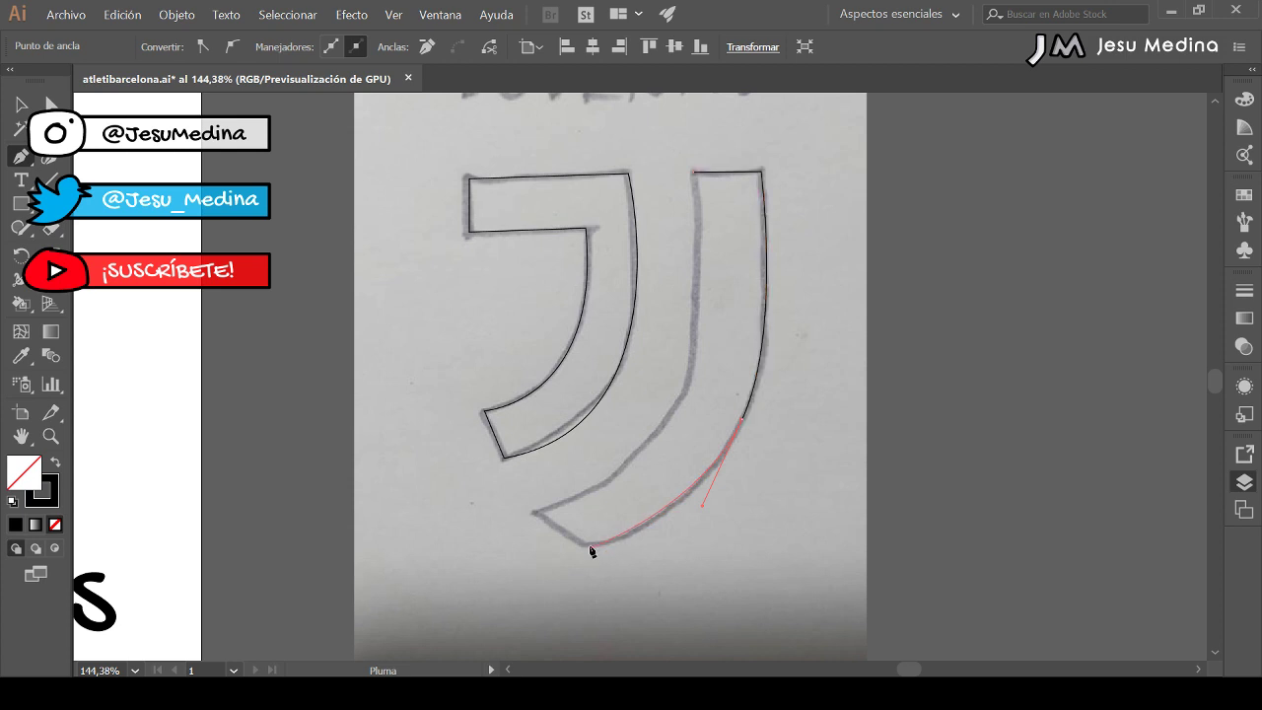
{"action": "left_click", "coordinate": [539, 513]}
{"action": "left_click_drag", "start_coordinate": [694, 342], "coordinate": [695, 286]}
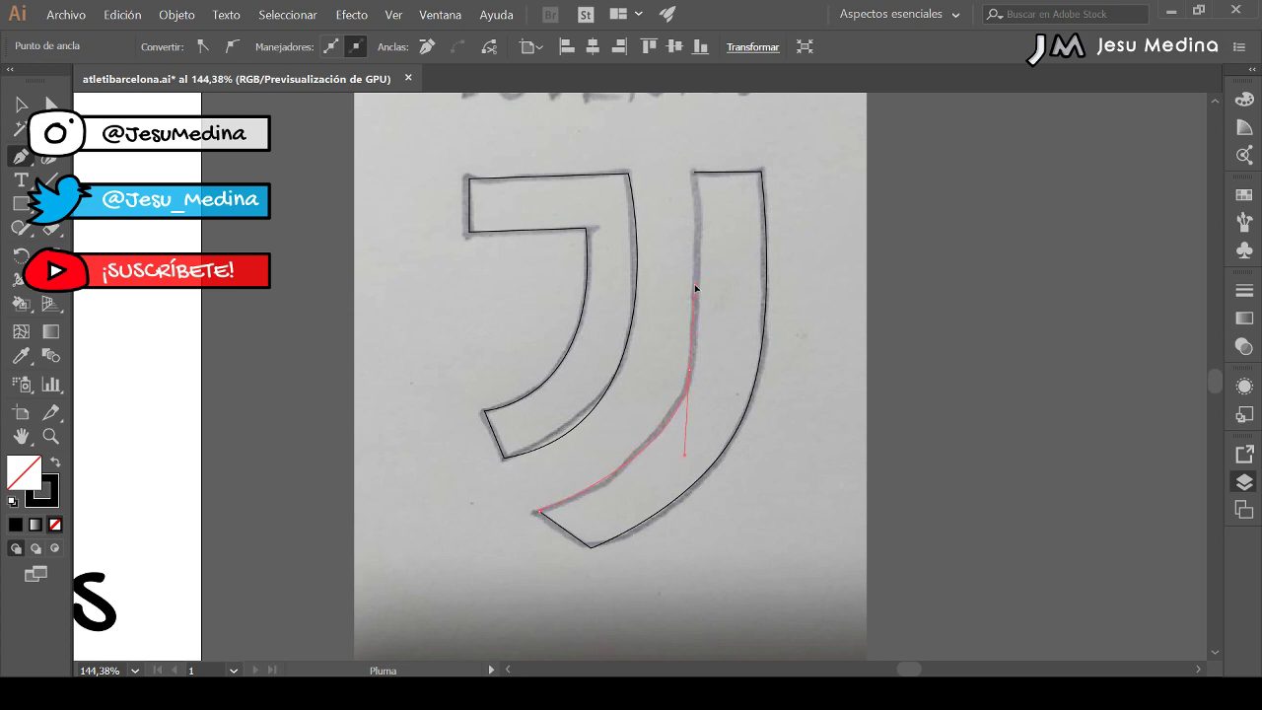
{"action": "left_click", "coordinate": [693, 172]}
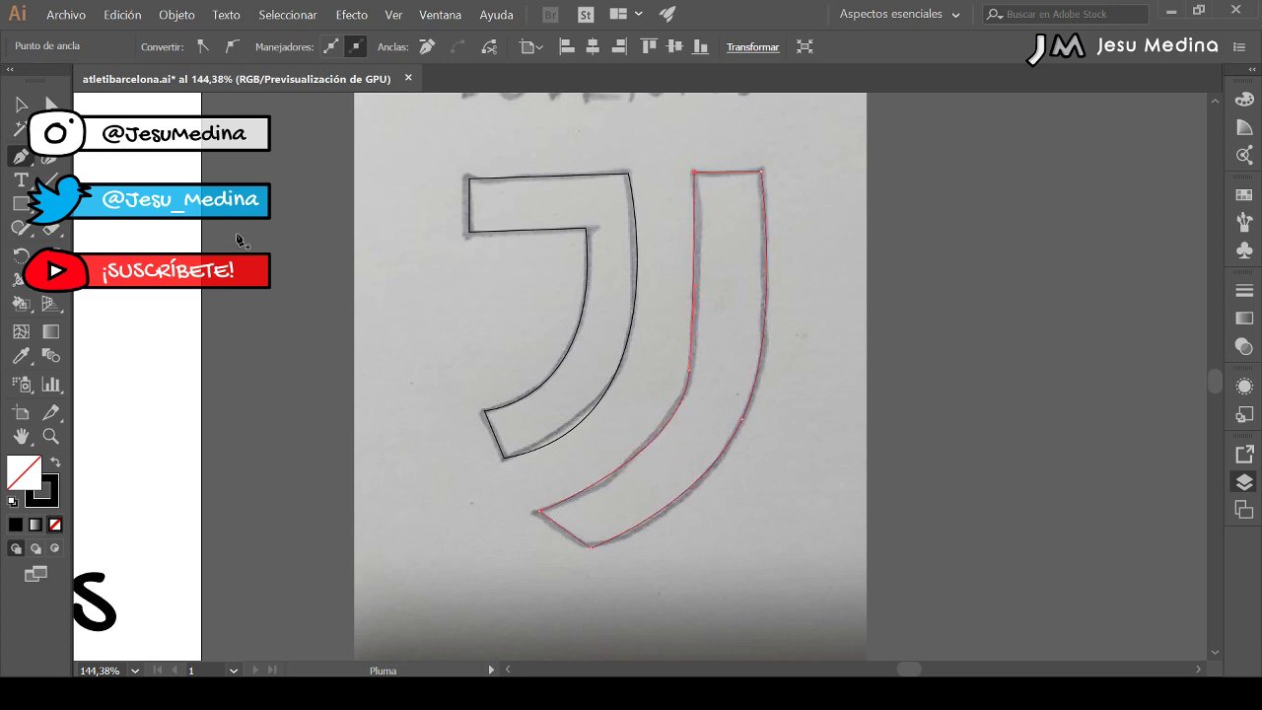
- Adjust the curve handle on the right J's inner edge so the path follows the sketched line
{"action": "key", "text": "a"}
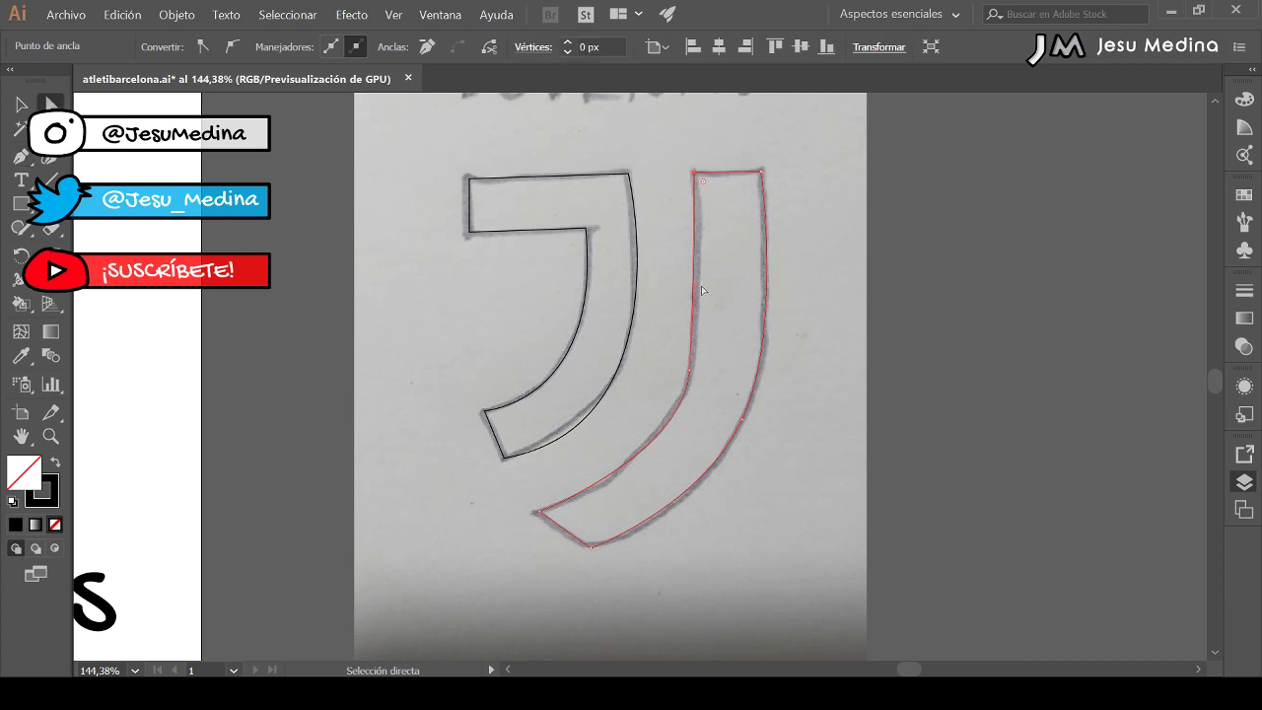
{"action": "left_click", "coordinate": [696, 288]}
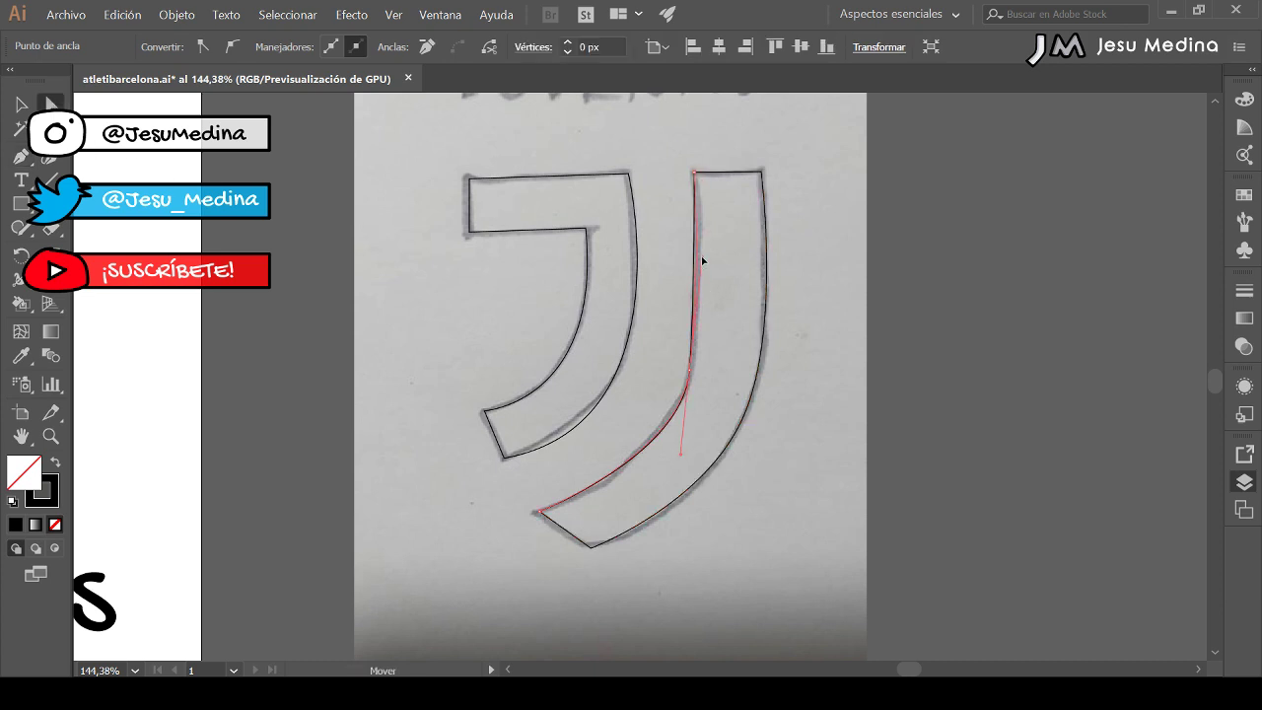
{"action": "left_click", "coordinate": [698, 265]}
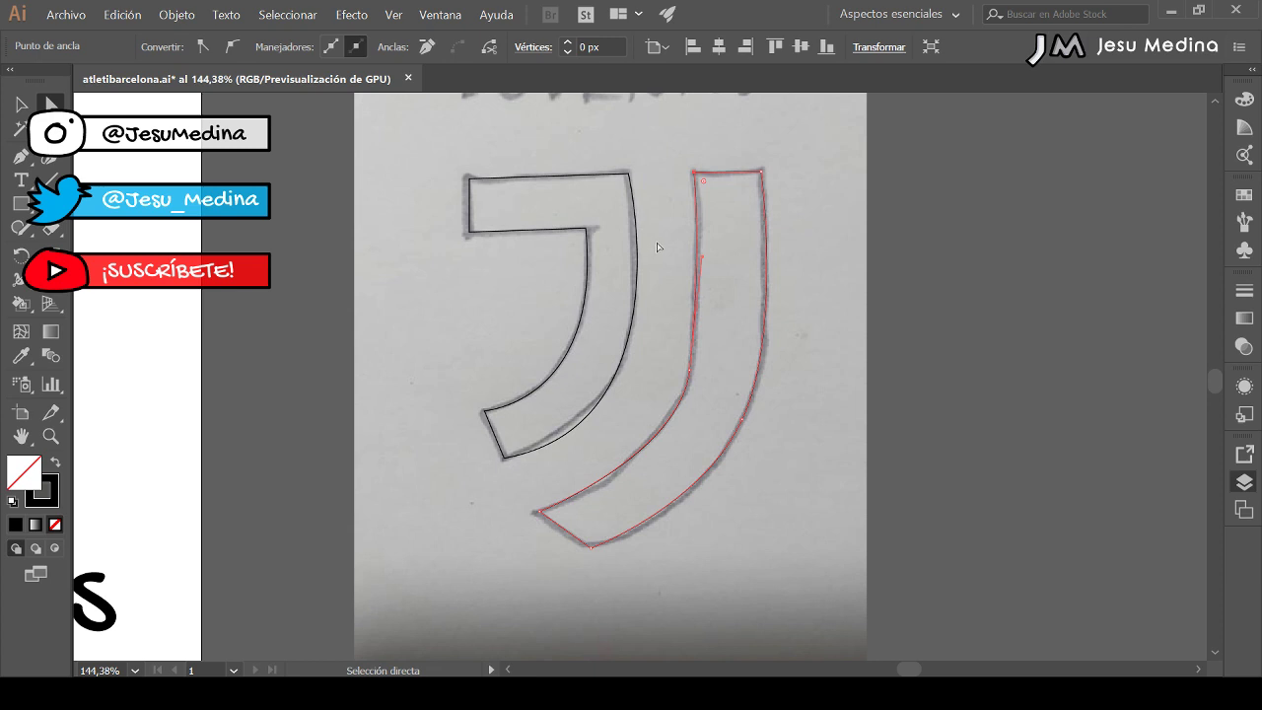
{"action": "left_click", "coordinate": [665, 263]}
- Trace the handwritten JUVENTUS lettering above the emblem with the Paintbrush tool
{"action": "scroll", "coordinate": [659, 247], "scroll_direction": "up", "scroll_amount": 4}
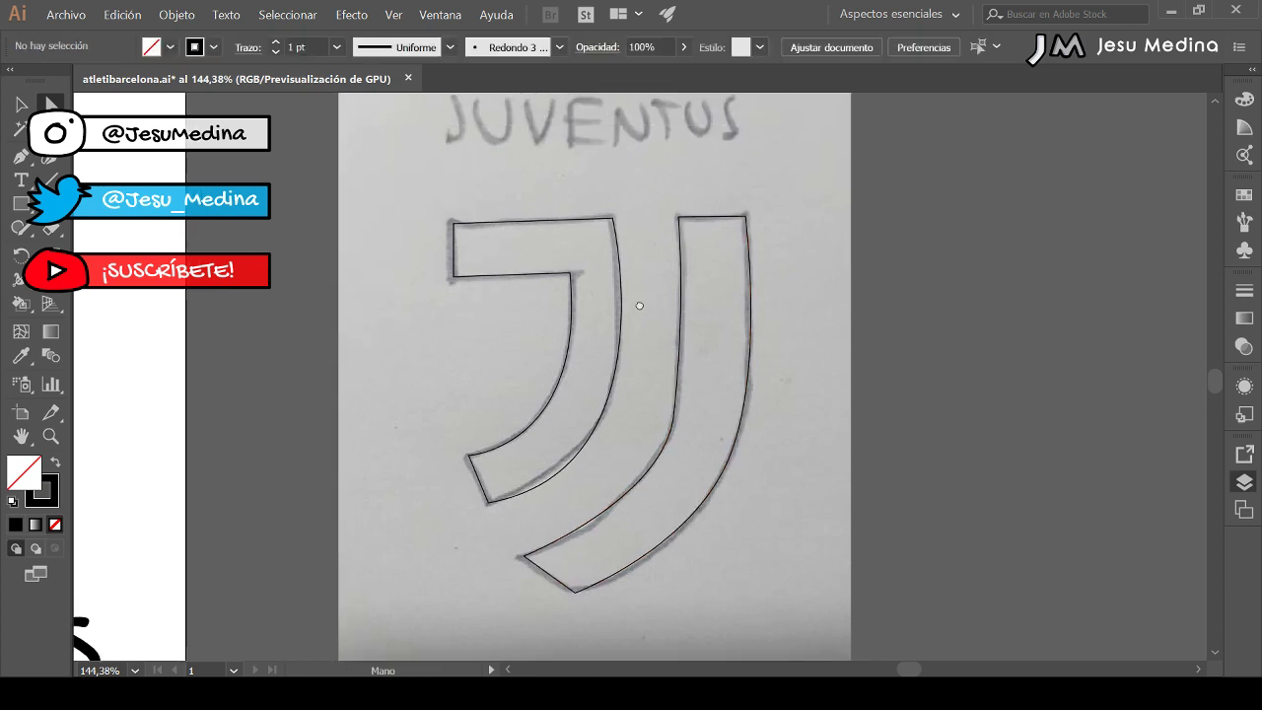
{"action": "scroll", "coordinate": [631, 296], "scroll_direction": "right", "scroll_amount": 2}
{"action": "key", "text": "b"}
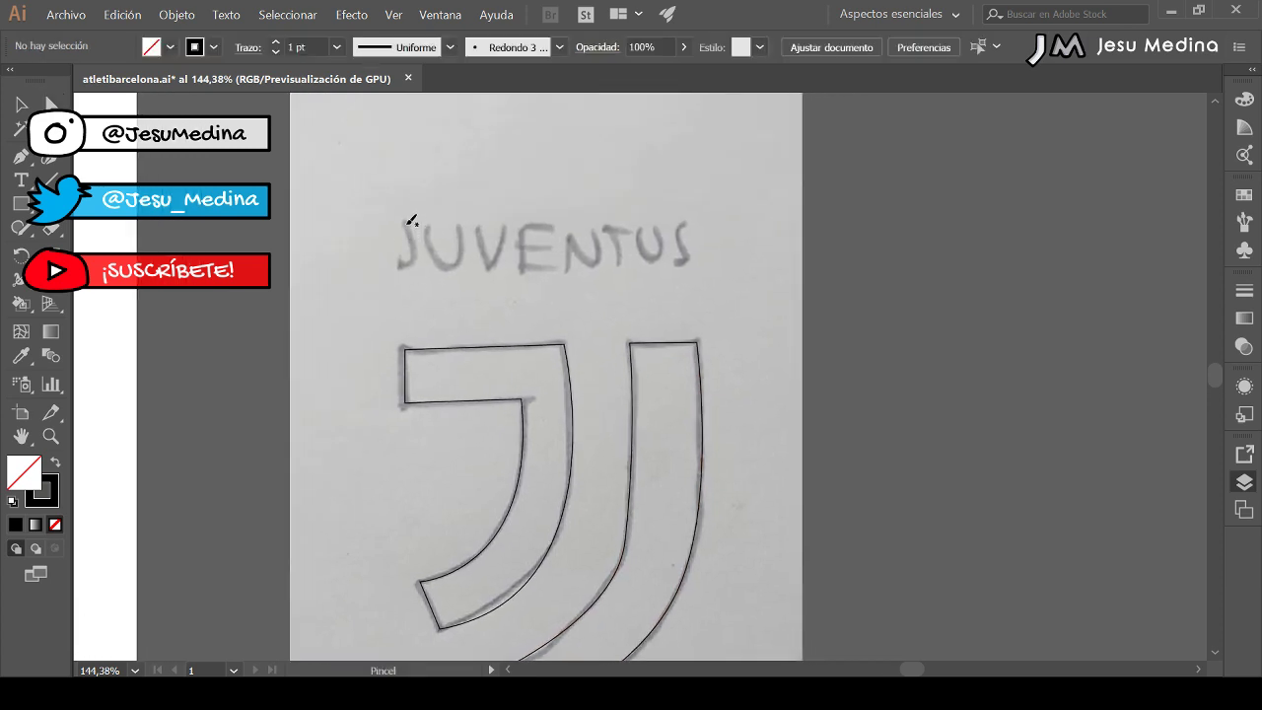
{"action": "left_click_drag", "start_coordinate": [405, 219], "coordinate": [394, 261]}
{"action": "key", "text": "ctrl+z"}
{"action": "mouse_move", "coordinate": [408, 216]}
{"action": "left_mouse_down"}
{"action": "mouse_move", "coordinate": [403, 265]}
{"action": "mouse_move", "coordinate": [394, 252]}
{"action": "mouse_move", "coordinate": [430, 237]}
{"action": "mouse_move", "coordinate": [445, 261]}
{"action": "mouse_move", "coordinate": [466, 215]}
{"action": "mouse_move", "coordinate": [489, 265]}
{"action": "mouse_move", "coordinate": [510, 227]}
{"action": "mouse_move", "coordinate": [534, 267]}
{"action": "mouse_move", "coordinate": [554, 264]}
{"action": "mouse_move", "coordinate": [554, 244]}
{"action": "mouse_move", "coordinate": [574, 262]}
{"action": "mouse_move", "coordinate": [580, 233]}
{"action": "mouse_move", "coordinate": [601, 254]}
{"action": "mouse_move", "coordinate": [606, 237]}
{"action": "mouse_move", "coordinate": [621, 253]}
{"action": "mouse_move", "coordinate": [621, 229]}
{"action": "mouse_move", "coordinate": [647, 228]}
{"action": "mouse_move", "coordinate": [654, 260]}
{"action": "mouse_move", "coordinate": [668, 224]}
{"action": "mouse_move", "coordinate": [691, 221]}
{"action": "mouse_move", "coordinate": [690, 258]}
{"action": "left_mouse_up"}
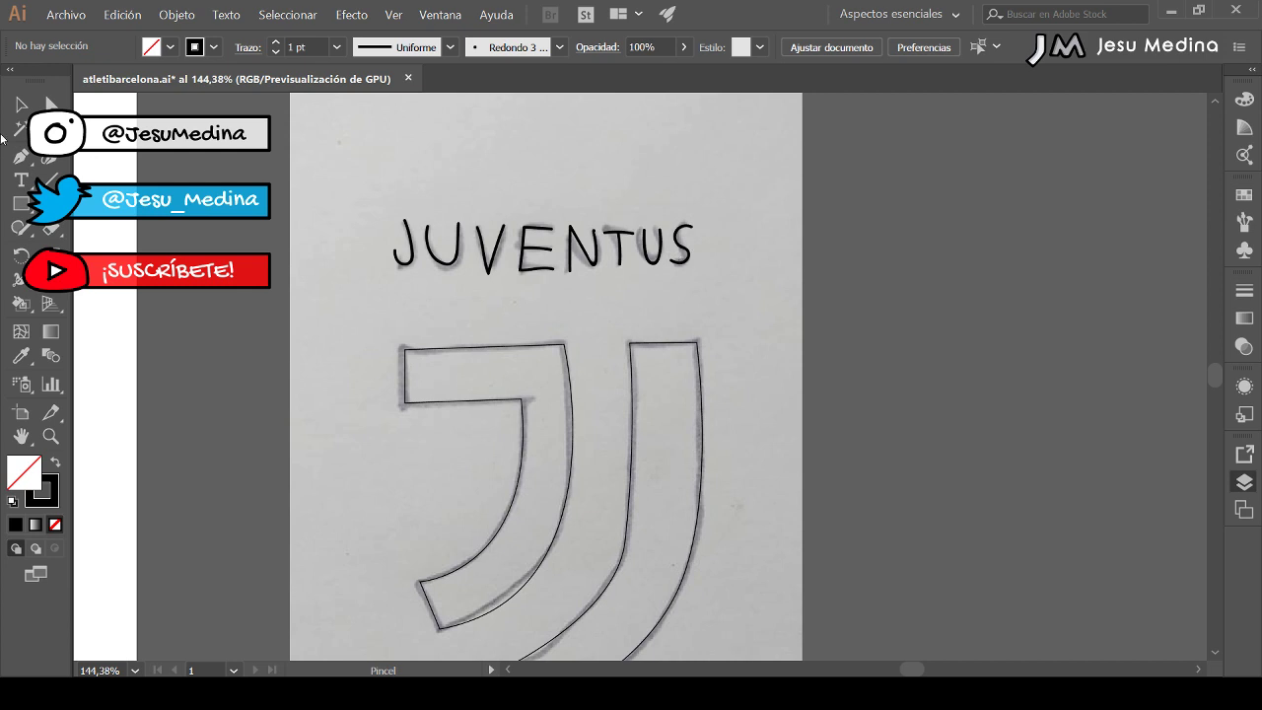
- Apply the Básico brush to both traced J outlines and the JUVENTUS lettering
{"action": "key", "text": "v"}
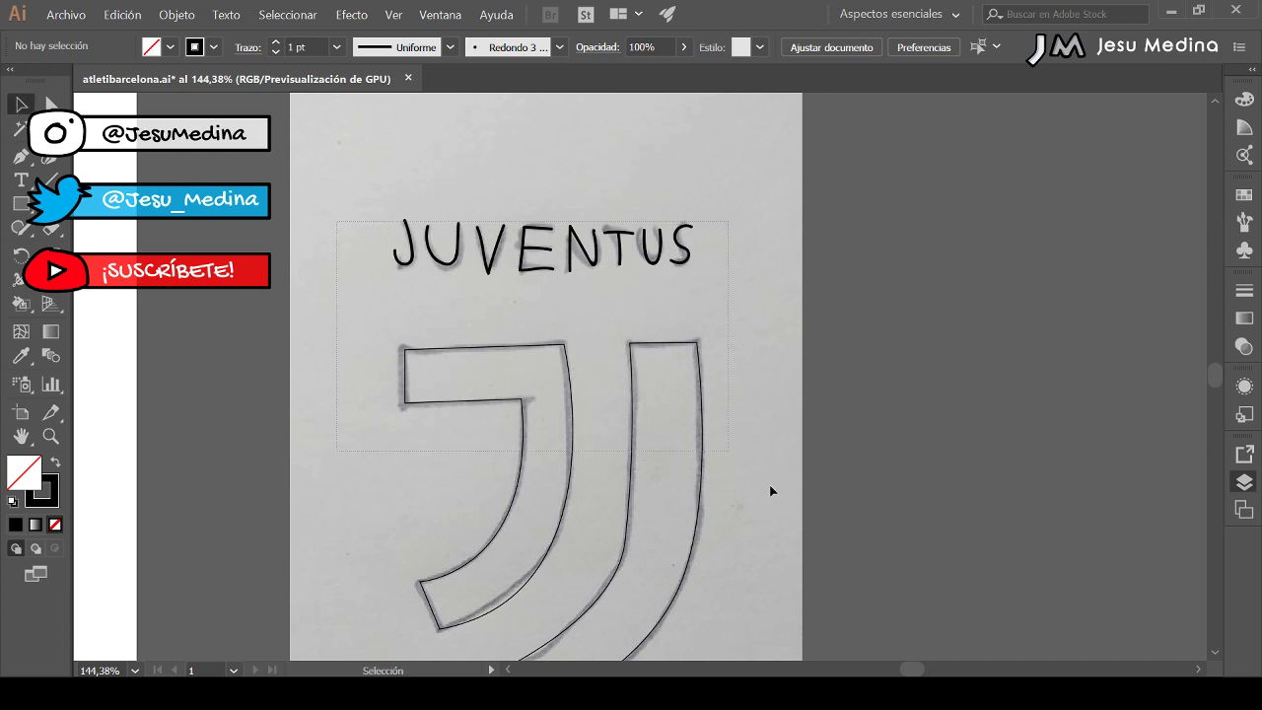
{"action": "left_click_drag", "start_coordinate": [822, 597], "coordinate": [417, 130]}
{"action": "scroll", "coordinate": [595, 198], "scroll_direction": "down", "scroll_amount": 3}
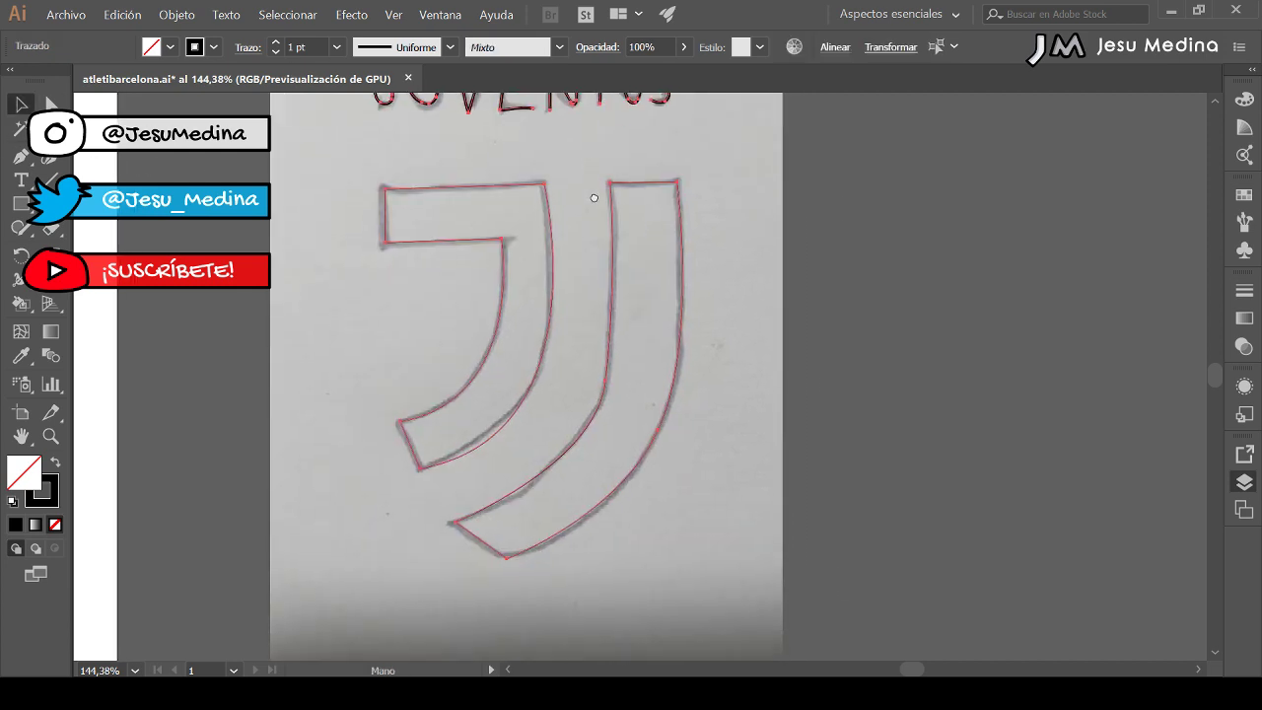
{"action": "scroll", "coordinate": [595, 247], "scroll_direction": "up", "scroll_amount": 1}
{"action": "left_click", "coordinate": [496, 51]}
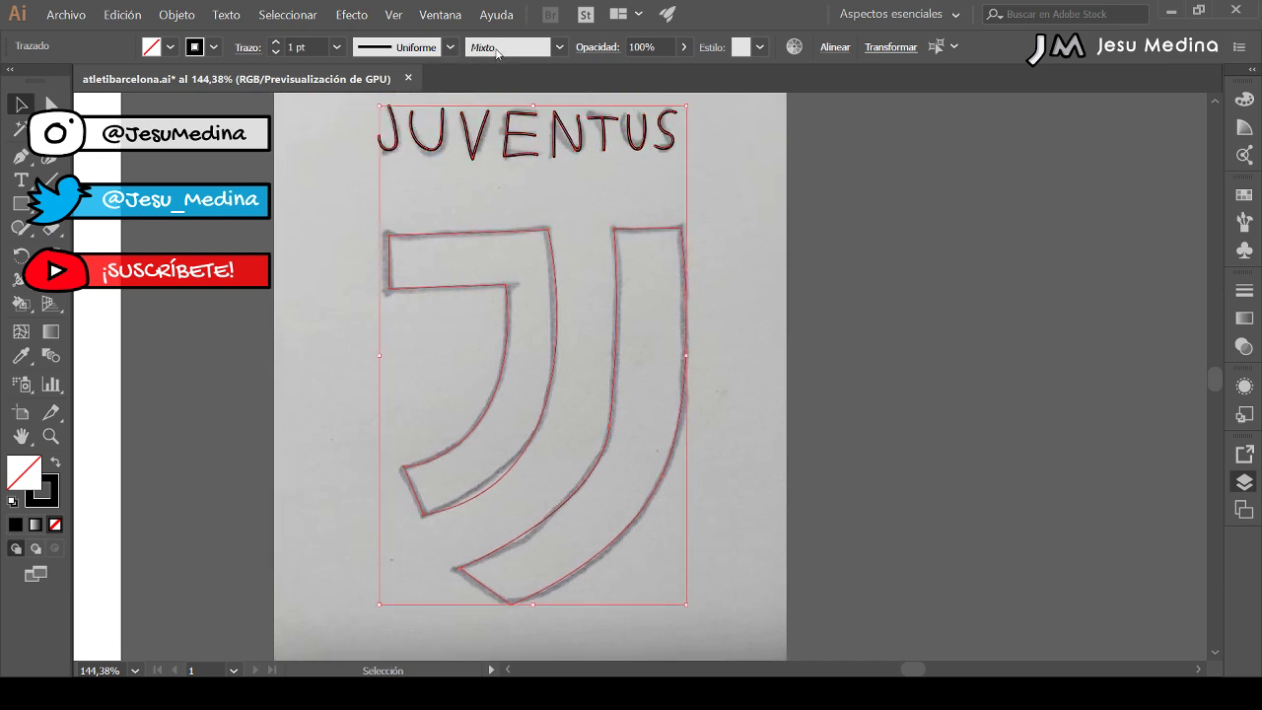
{"action": "left_click", "coordinate": [471, 114]}
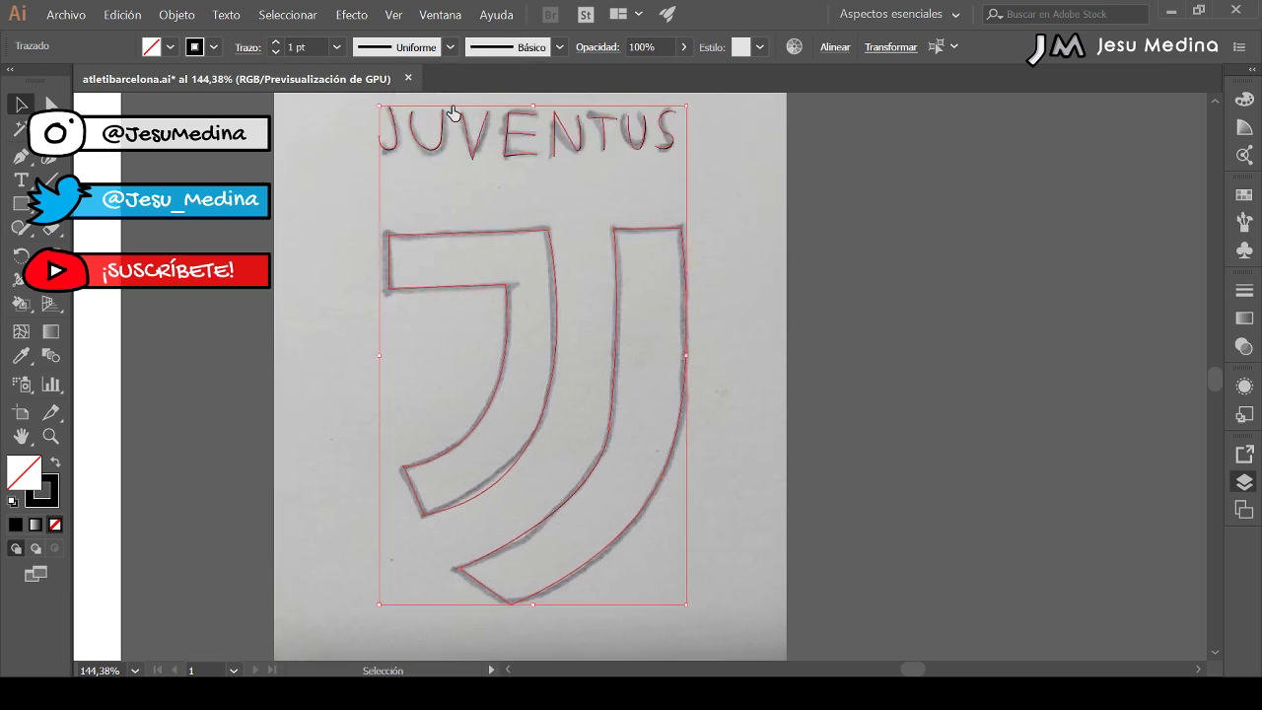
- Increase the stroke weight of the traced emblem and lettering to 10 pt
{"action": "left_click", "coordinate": [276, 42]}
{"action": "left_click", "coordinate": [276, 42]}
{"action": "left_click", "coordinate": [276, 43]}
{"action": "left_click", "coordinate": [276, 43]}
{"action": "left_click", "coordinate": [276, 43]}
{"action": "left_click", "coordinate": [276, 43]}
{"action": "left_click", "coordinate": [276, 42]}
{"action": "left_click", "coordinate": [276, 43]}
{"action": "left_click", "coordinate": [276, 43]}
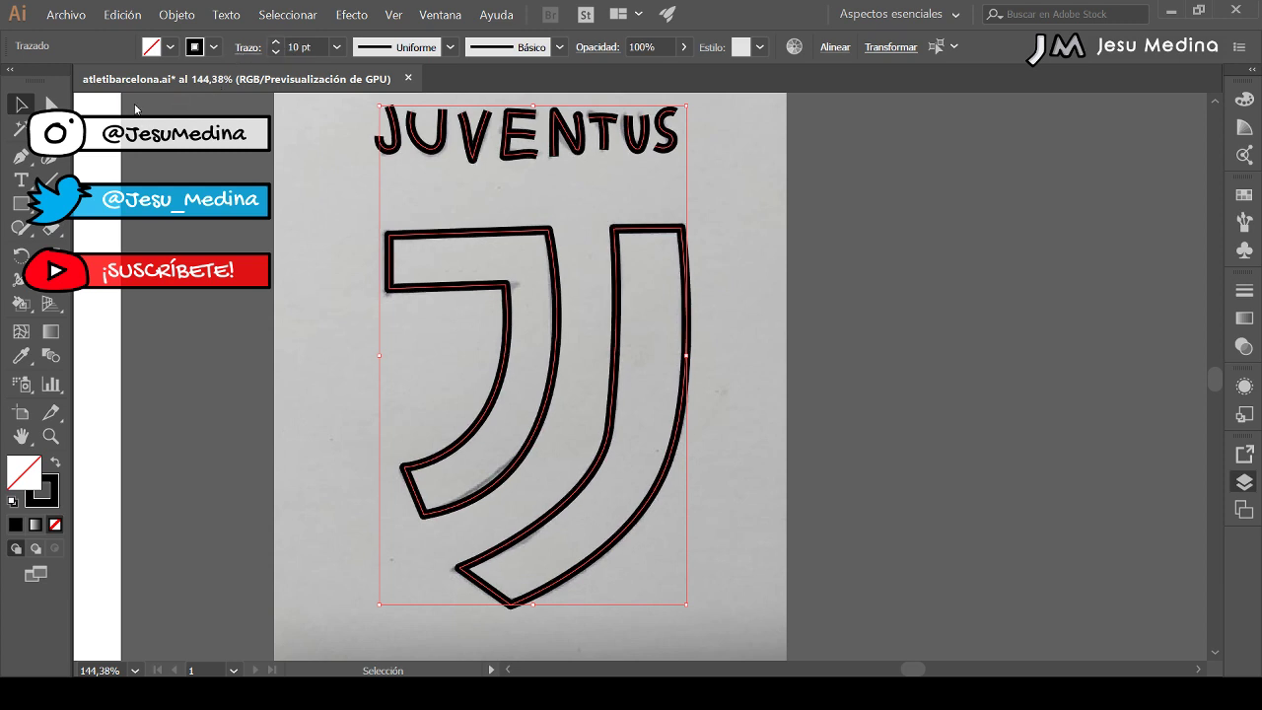
{"action": "left_click", "coordinate": [824, 264]}
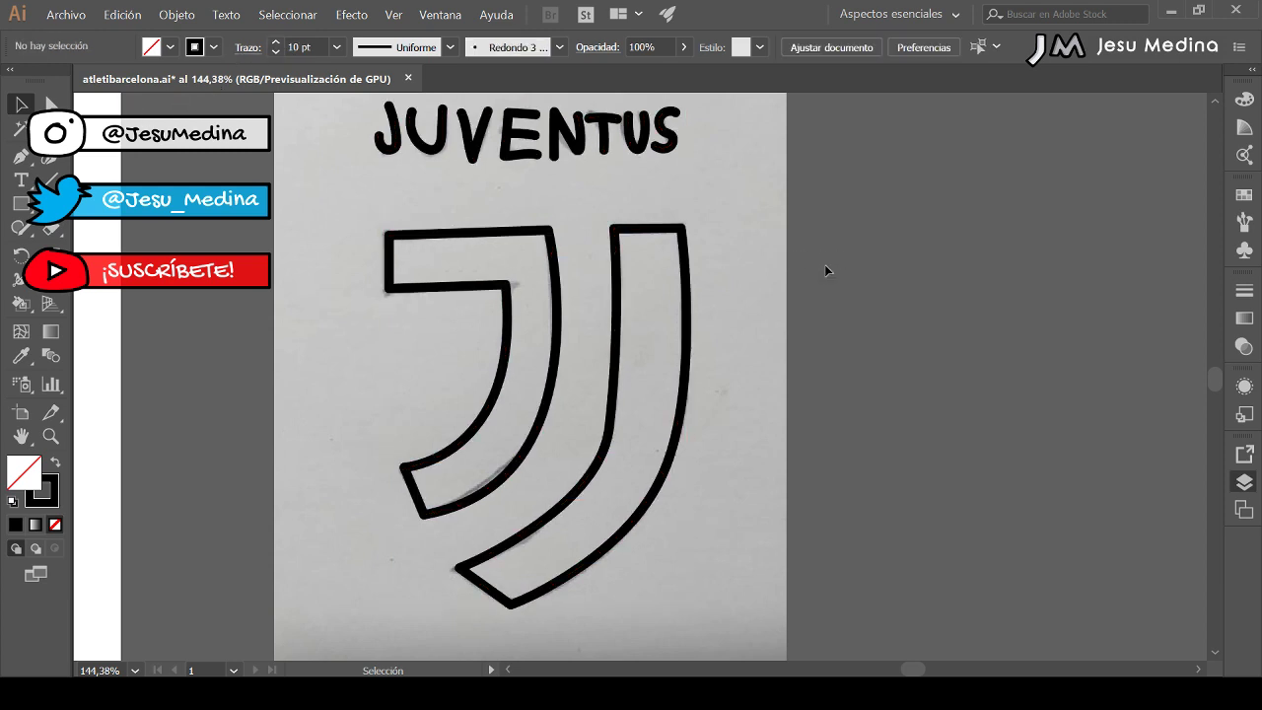
- Move the traced emblem and lettering onto the artboard below JUVE and scale them up proportionally to a 12,76 pt stroke
{"action": "key", "text": "z"}
{"action": "left_click_drag", "start_coordinate": [814, 273], "coordinate": [594, 370]}
{"action": "left_click_drag", "start_coordinate": [513, 372], "coordinate": [704, 302]}
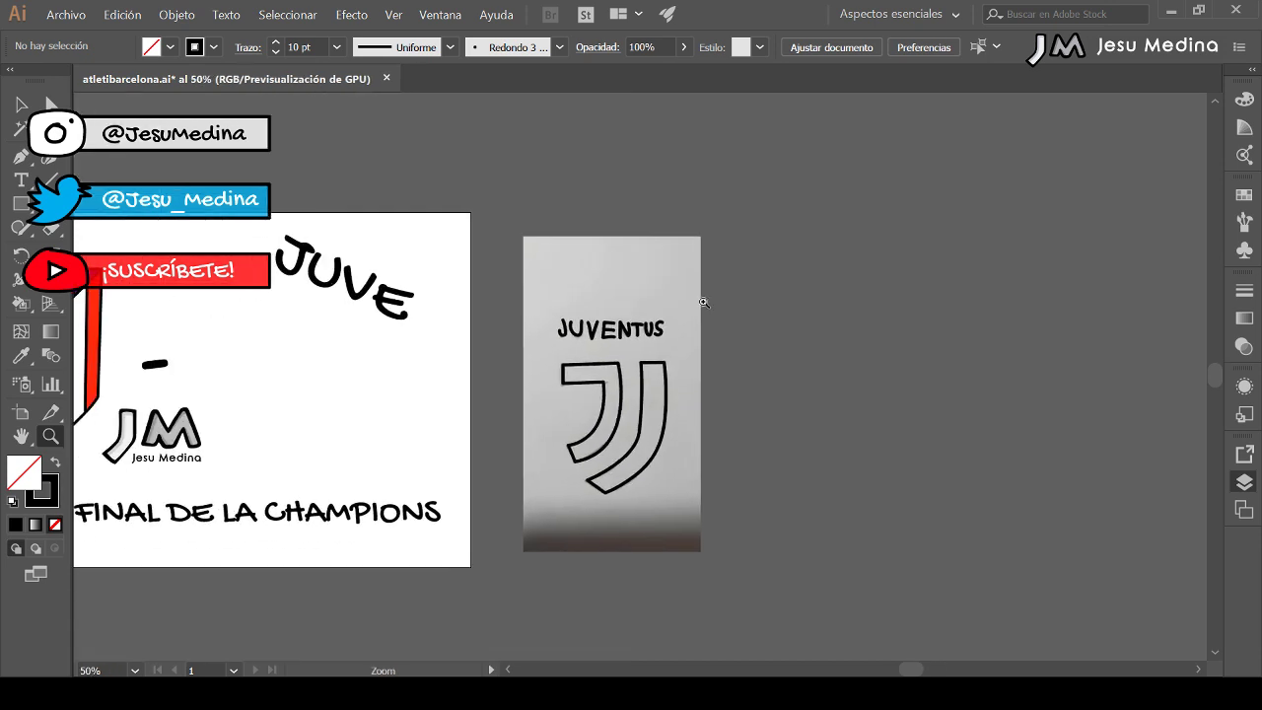
{"action": "left_click", "coordinate": [21, 103]}
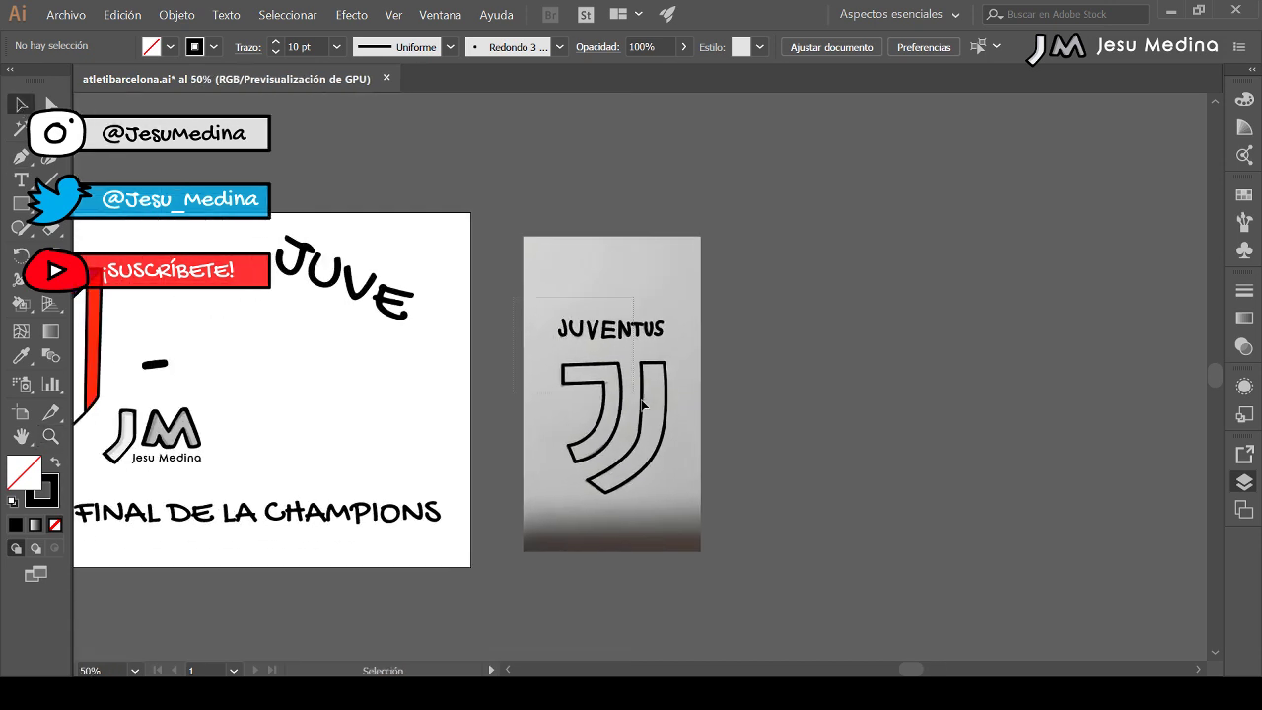
{"action": "left_click_drag", "start_coordinate": [642, 404], "coordinate": [690, 480]}
{"action": "left_click_drag", "start_coordinate": [666, 417], "coordinate": [370, 367]}
{"action": "left_click_drag", "start_coordinate": [383, 436], "coordinate": [634, 504]}
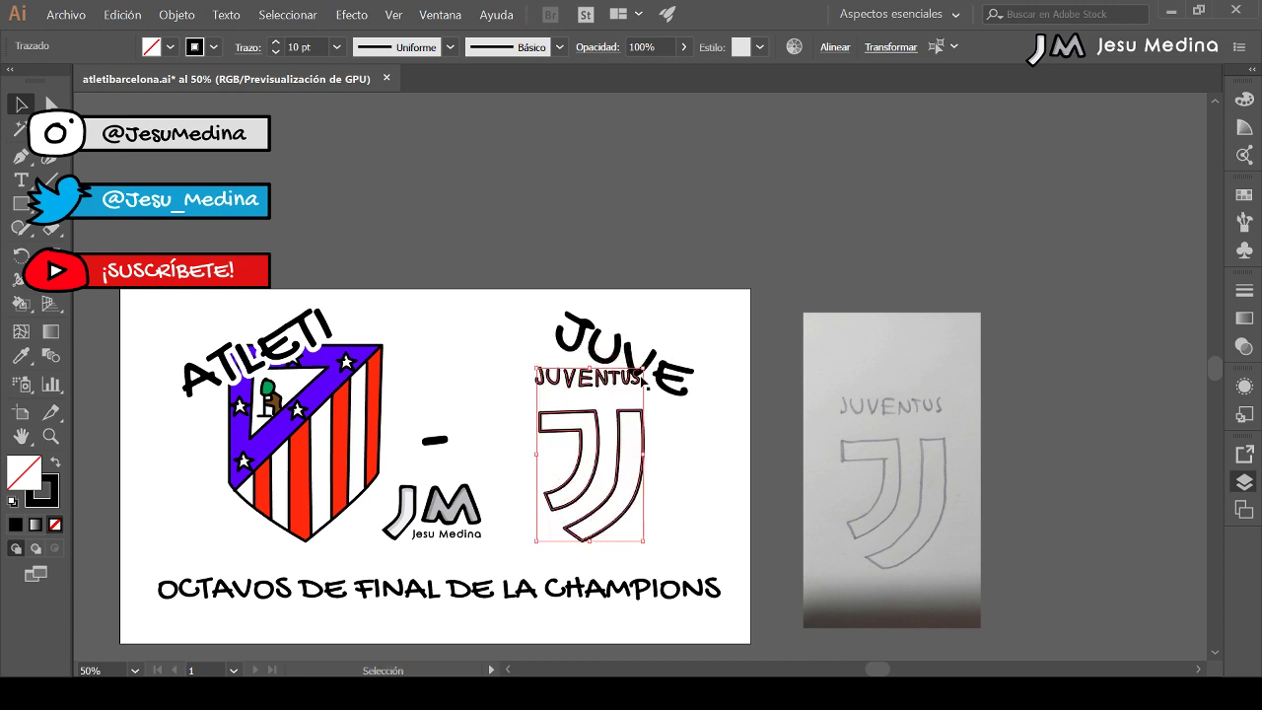
{"action": "mouse_move", "coordinate": [644, 367]}
{"action": "left_mouse_down"}
{"action": "mouse_move", "coordinate": [693, 311]}
{"action": "mouse_move", "coordinate": [673, 320]}
{"action": "left_mouse_up"}
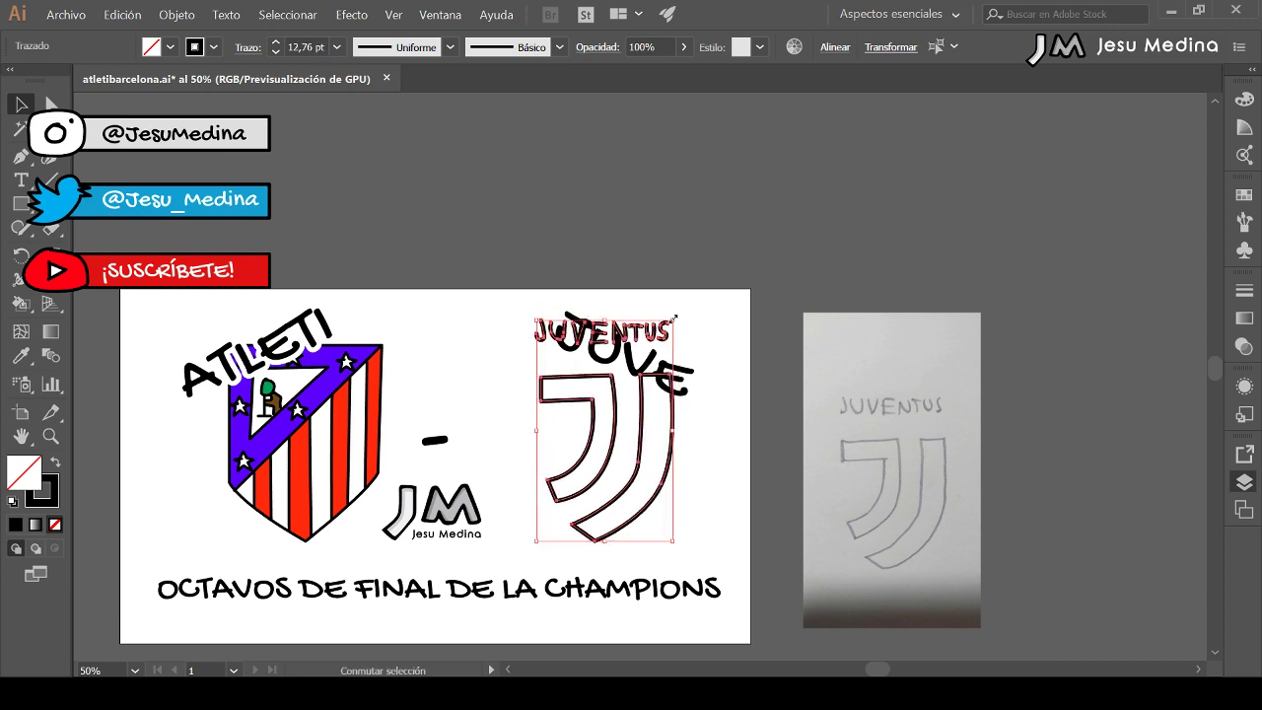
{"action": "left_click", "coordinate": [756, 384]}
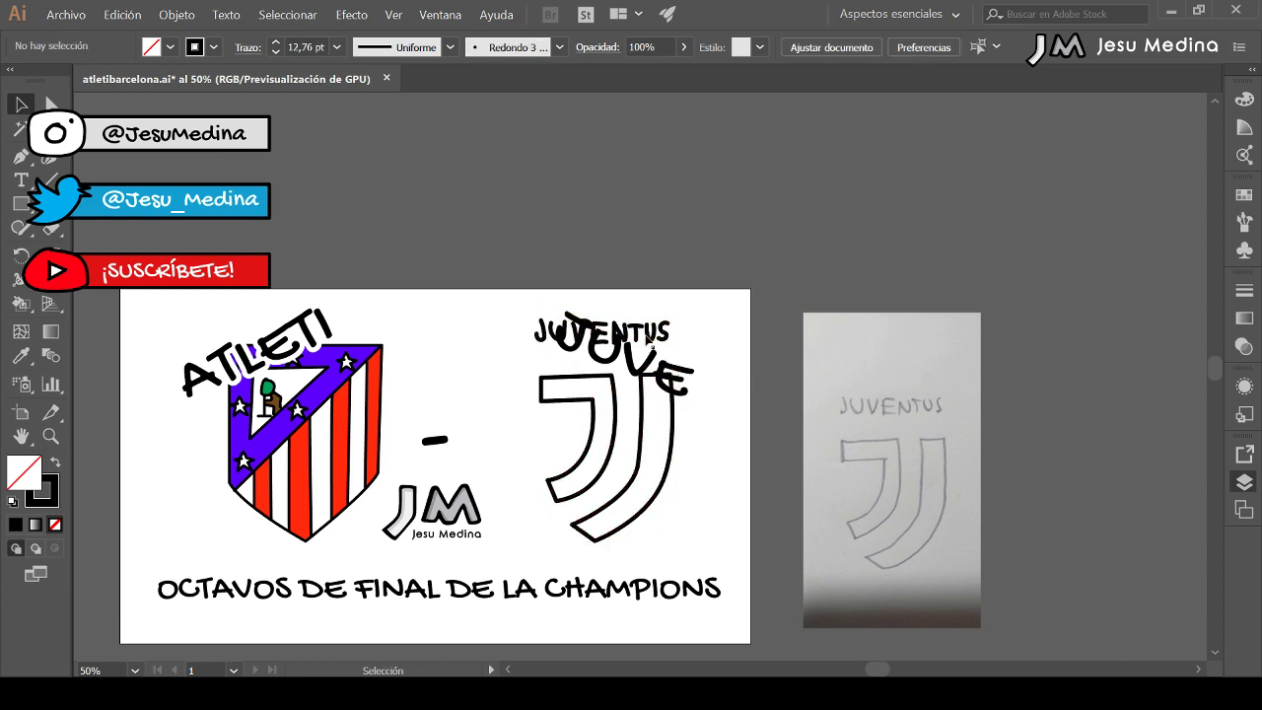
- Delete only the traced JUVENTUS lettering above the emblem, leaving the JUVE text in place
{"action": "left_click", "coordinate": [648, 333]}
{"action": "left_click", "coordinate": [577, 301]}
{"action": "left_click", "coordinate": [506, 319]}
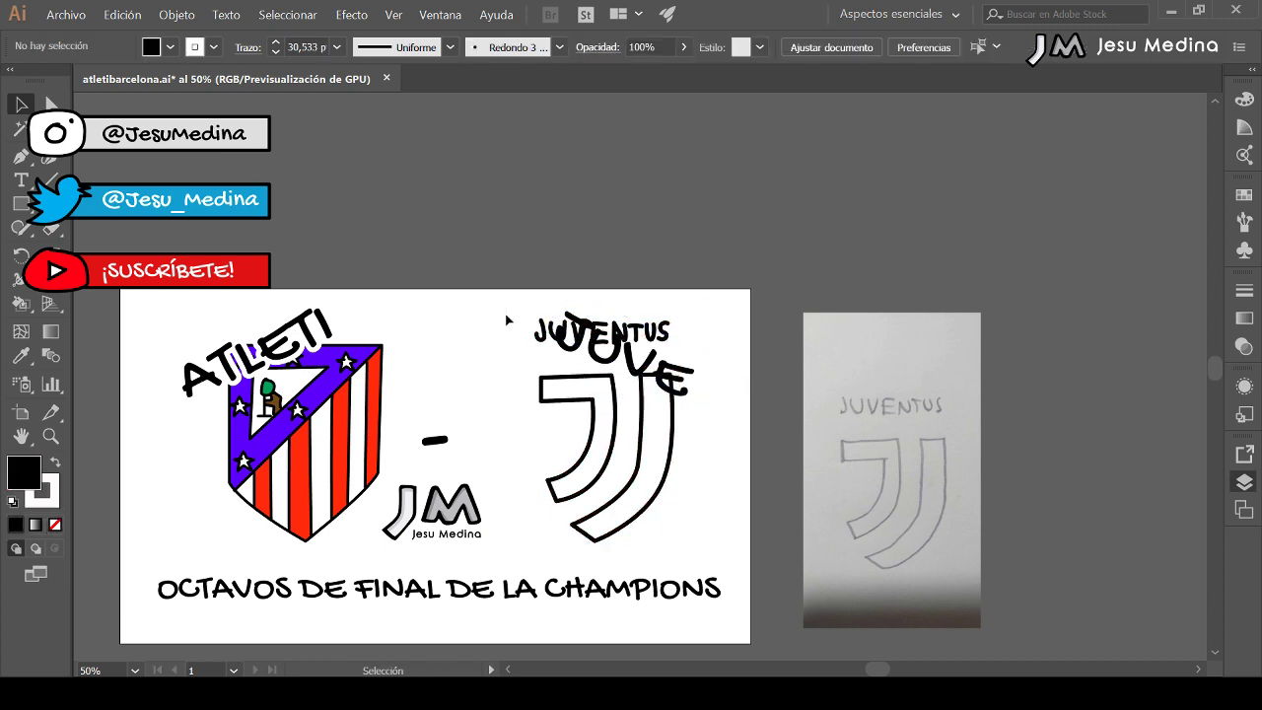
{"action": "left_click_drag", "start_coordinate": [514, 303], "coordinate": [673, 353]}
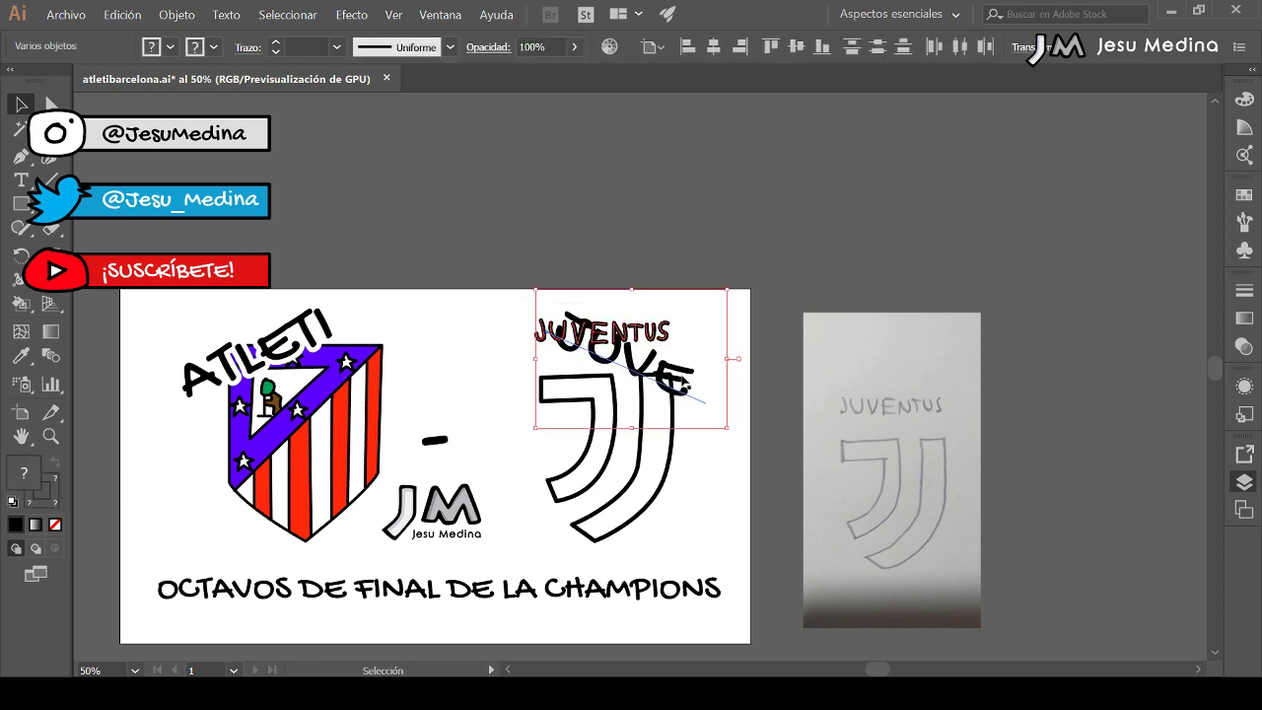
{"action": "left_click", "coordinate": [635, 373], "text": "shift"}
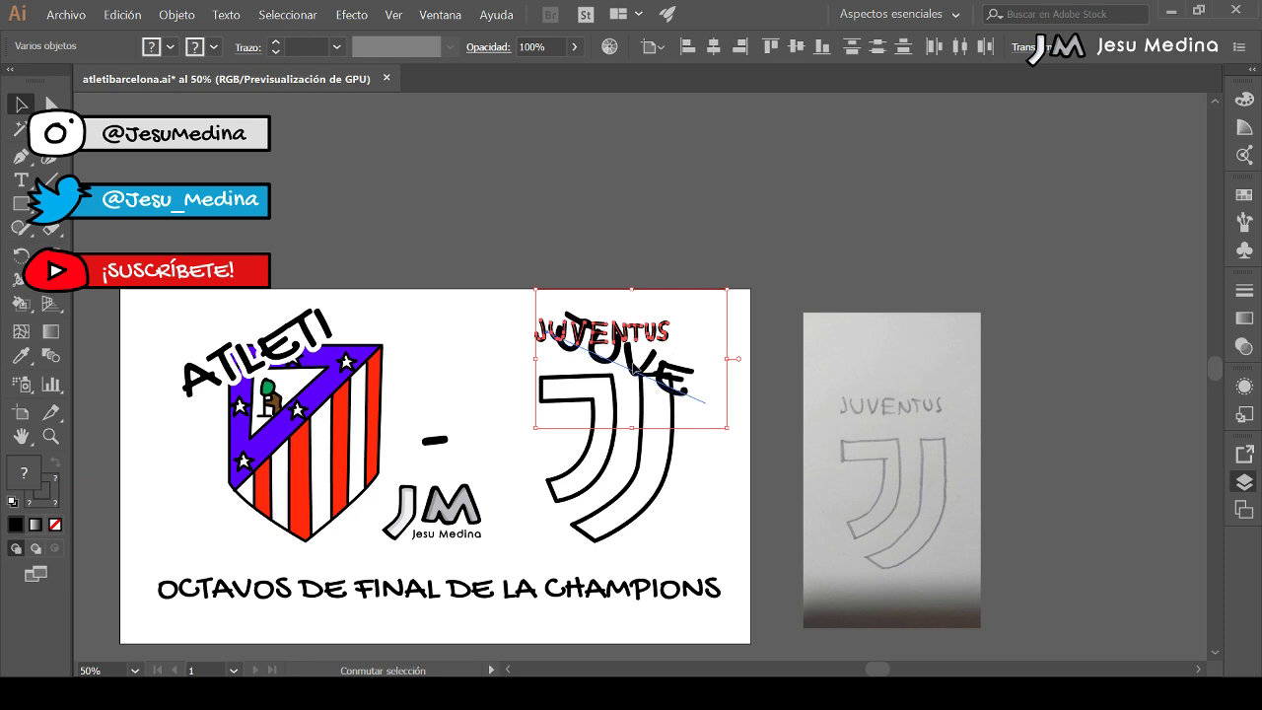
{"action": "left_click", "coordinate": [693, 398], "text": "shift"}
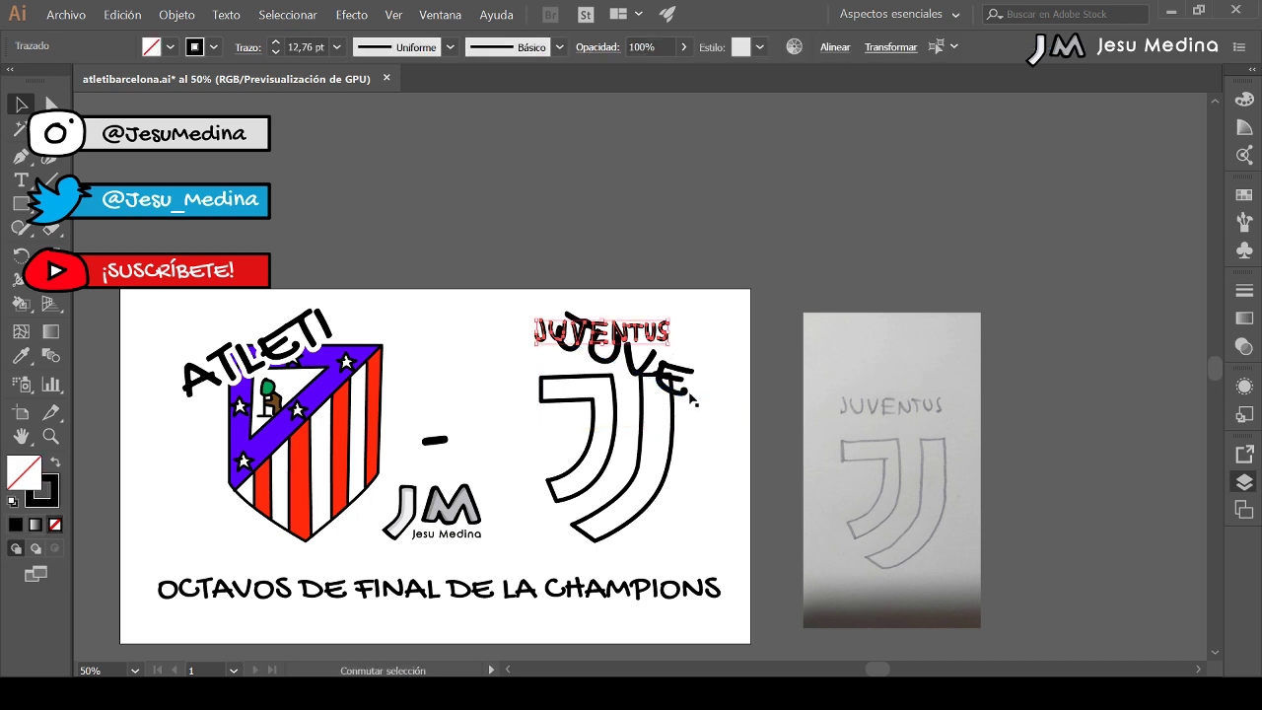
{"action": "key", "text": "Delete"}
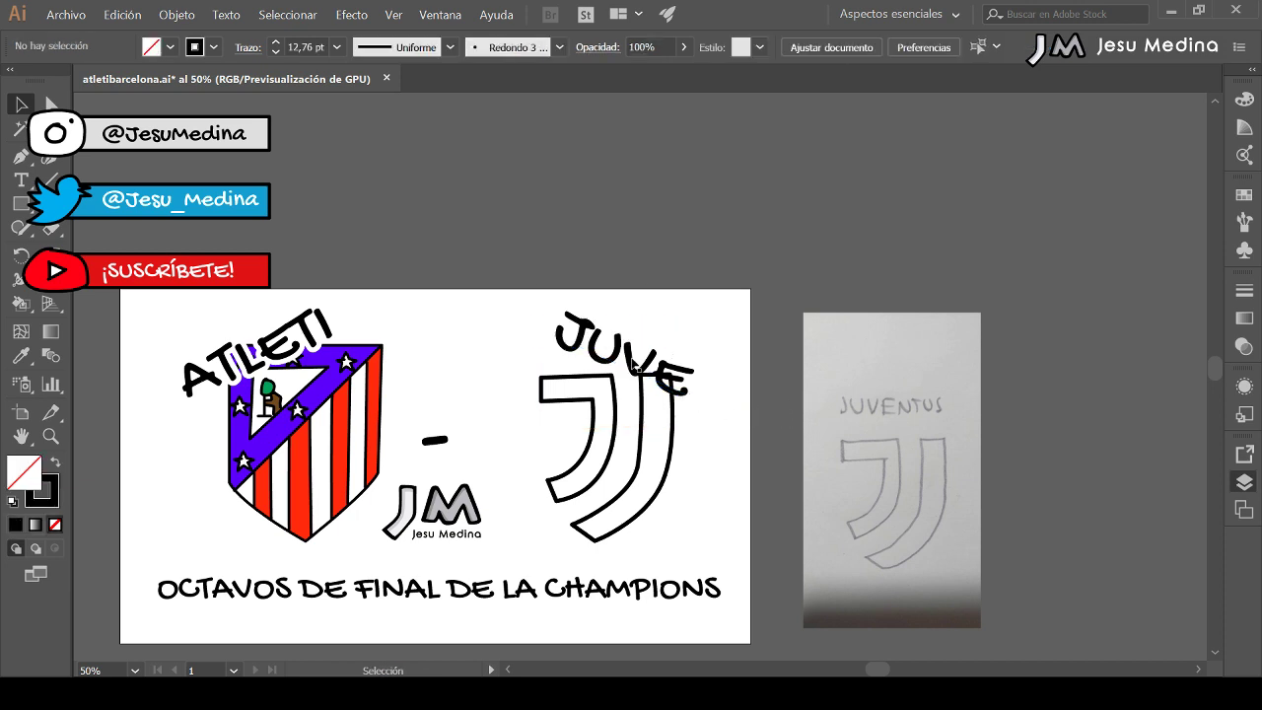
- Try deleting both stacked copies of the JUVE text and undo the deletion
{"action": "left_click", "coordinate": [585, 343]}
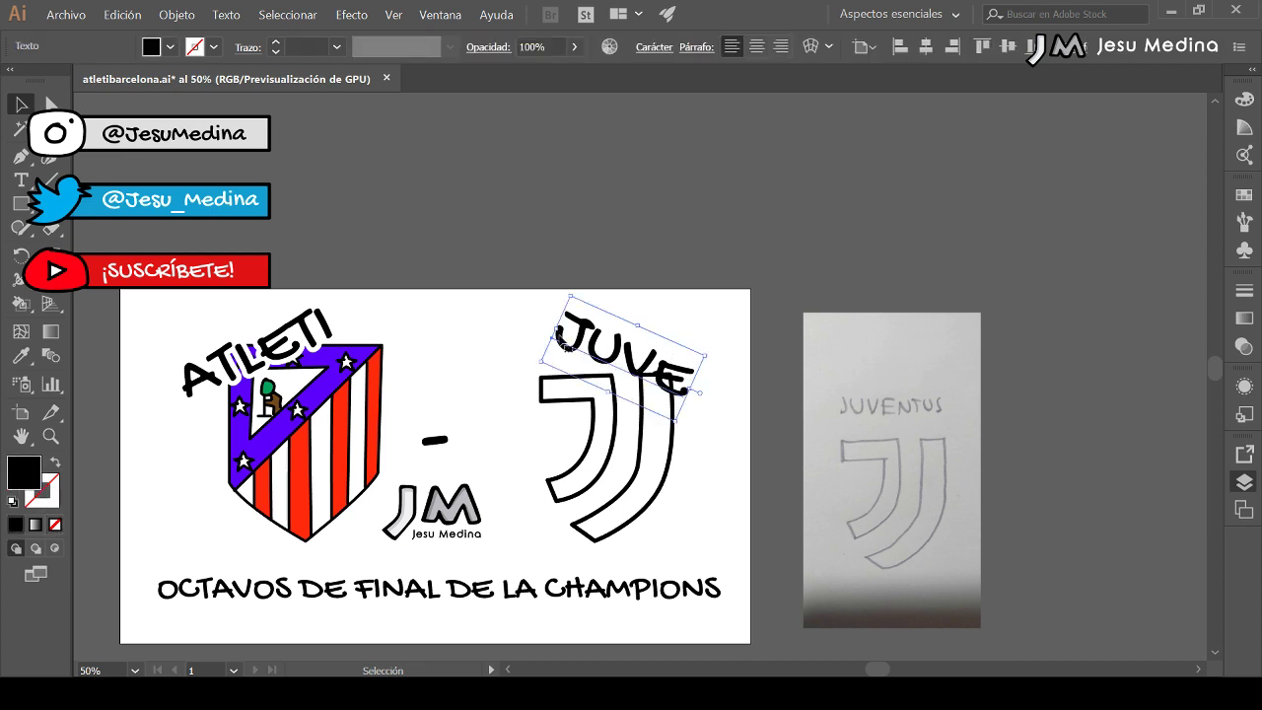
{"action": "left_click", "coordinate": [525, 305]}
{"action": "left_click", "coordinate": [622, 349]}
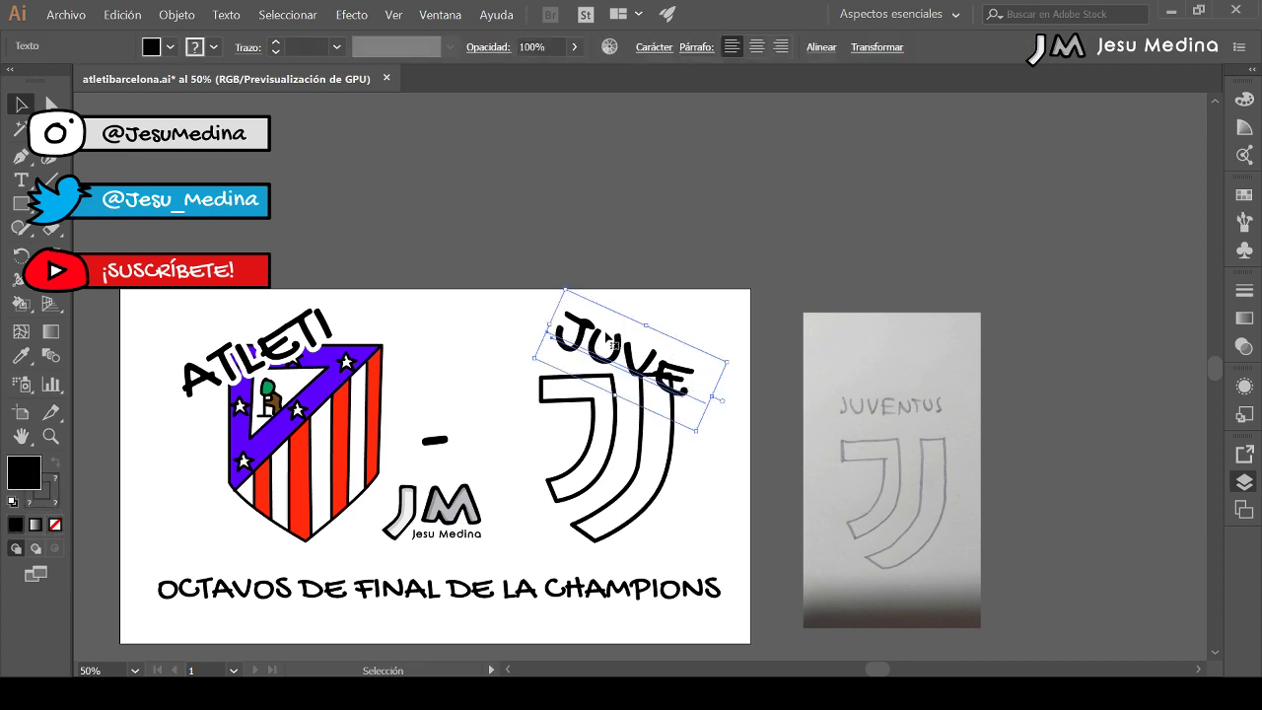
{"action": "key", "text": "Delete"}
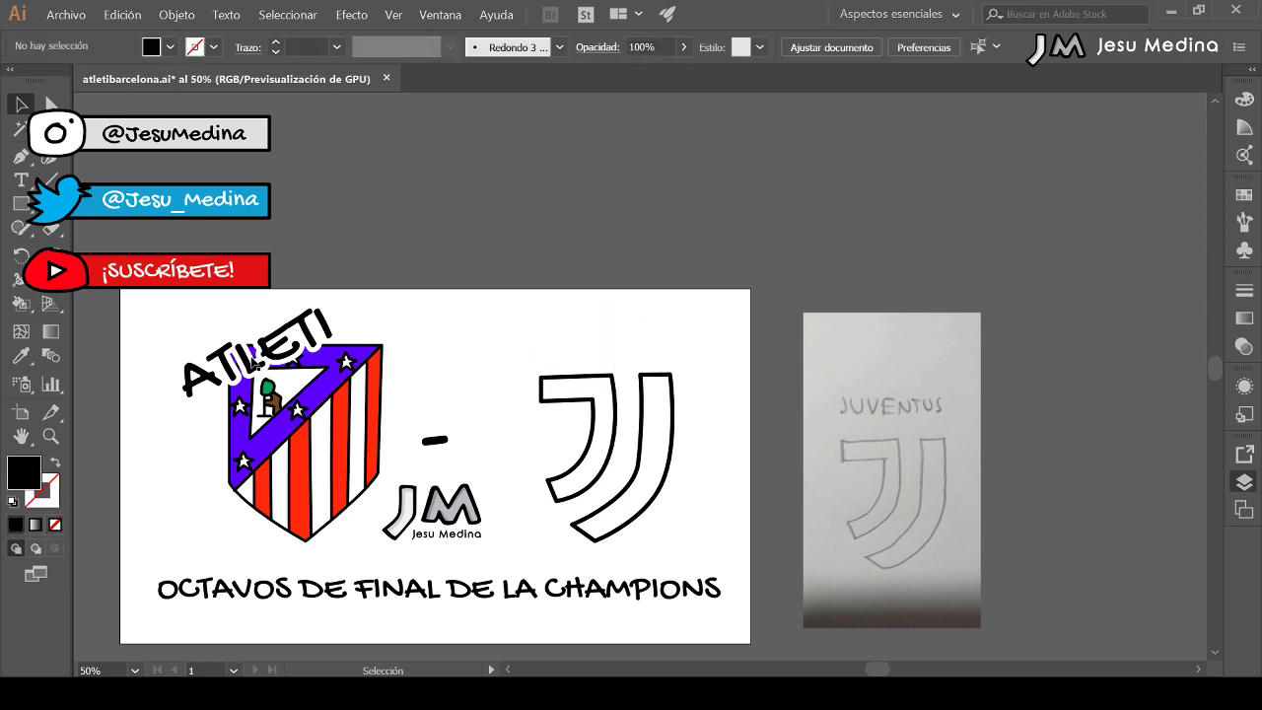
{"action": "key", "text": "ctrl+z"}
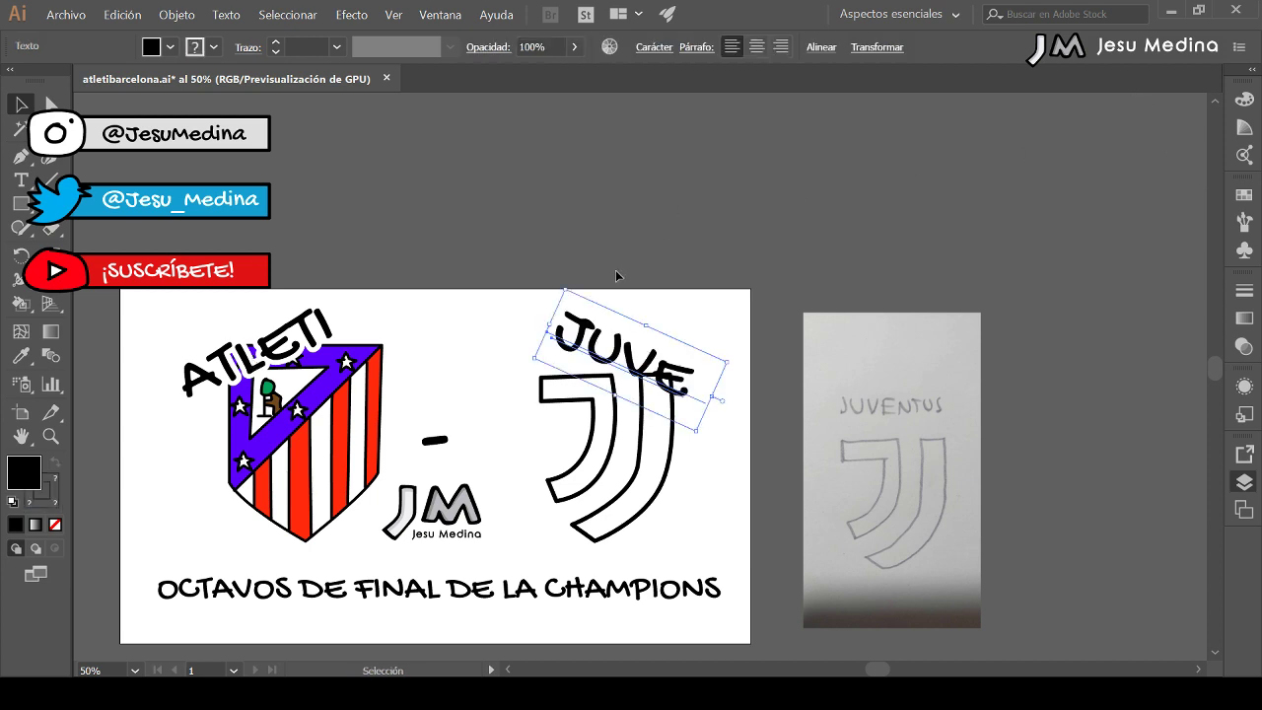
{"action": "left_click", "coordinate": [591, 266]}
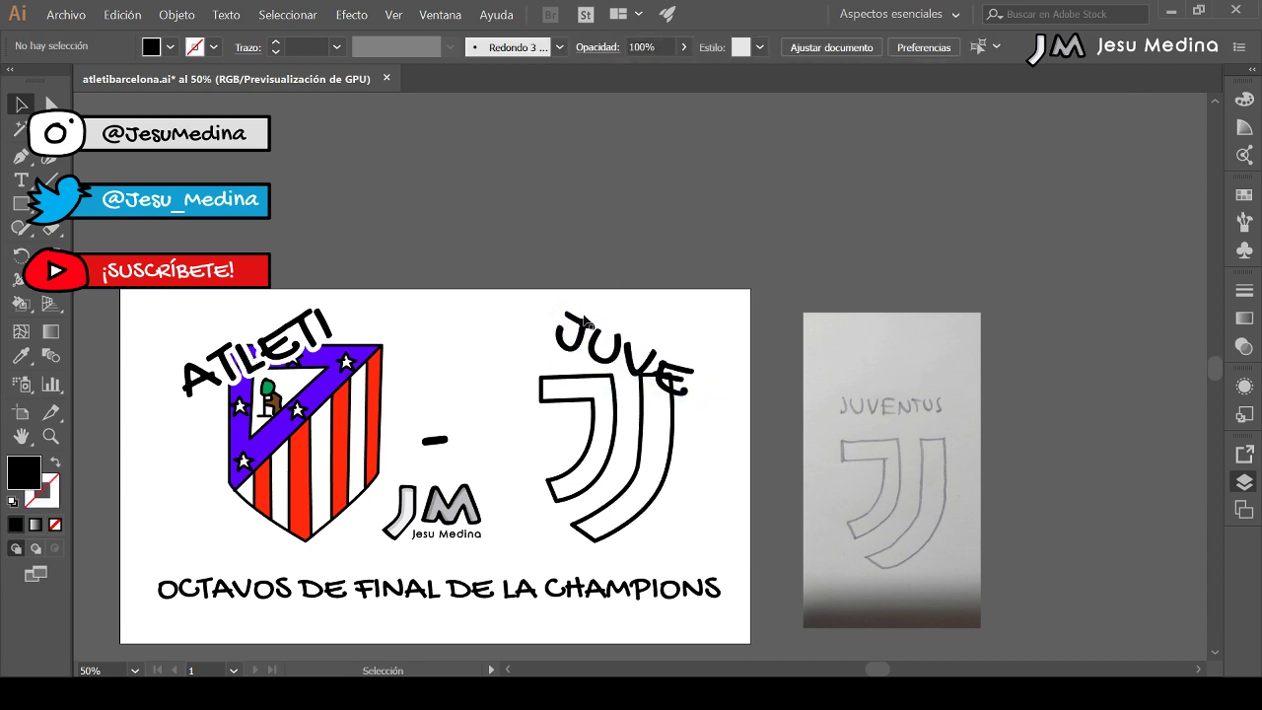
- Remove the white-stroked copy of the JUVE text, keeping the plain black copy
{"action": "left_click", "coordinate": [589, 330]}
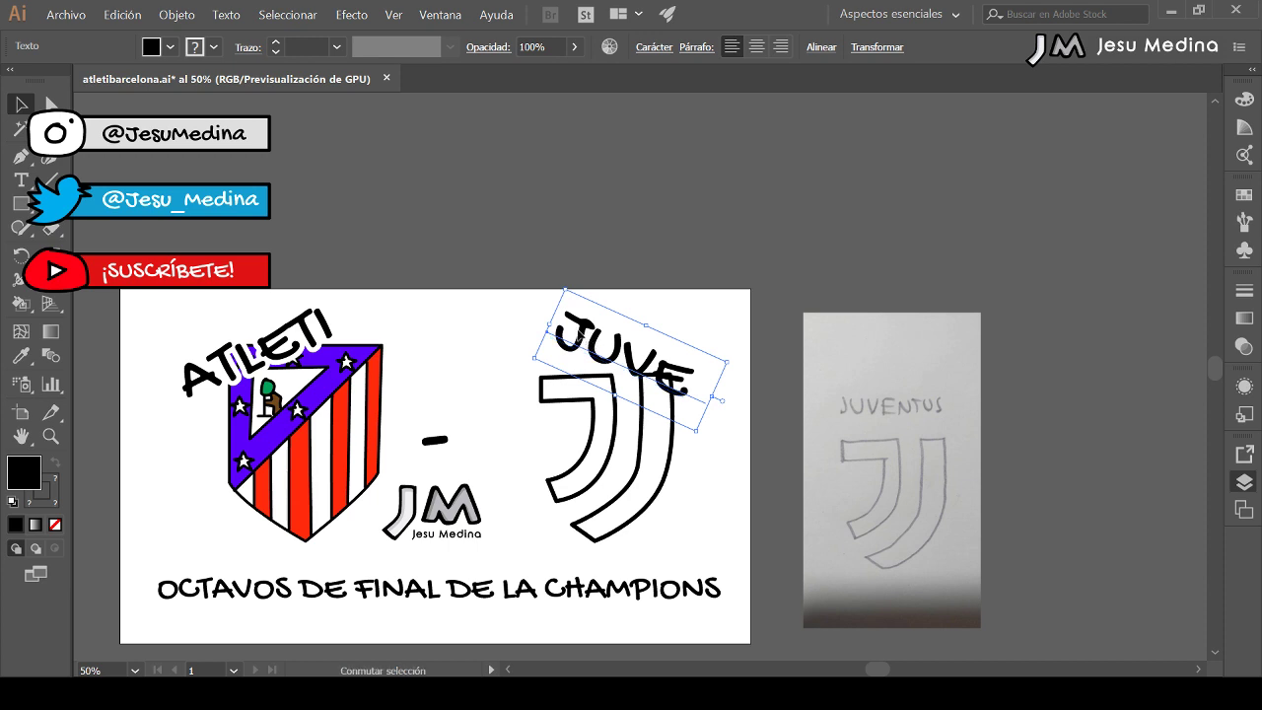
{"action": "left_click", "coordinate": [586, 335]}
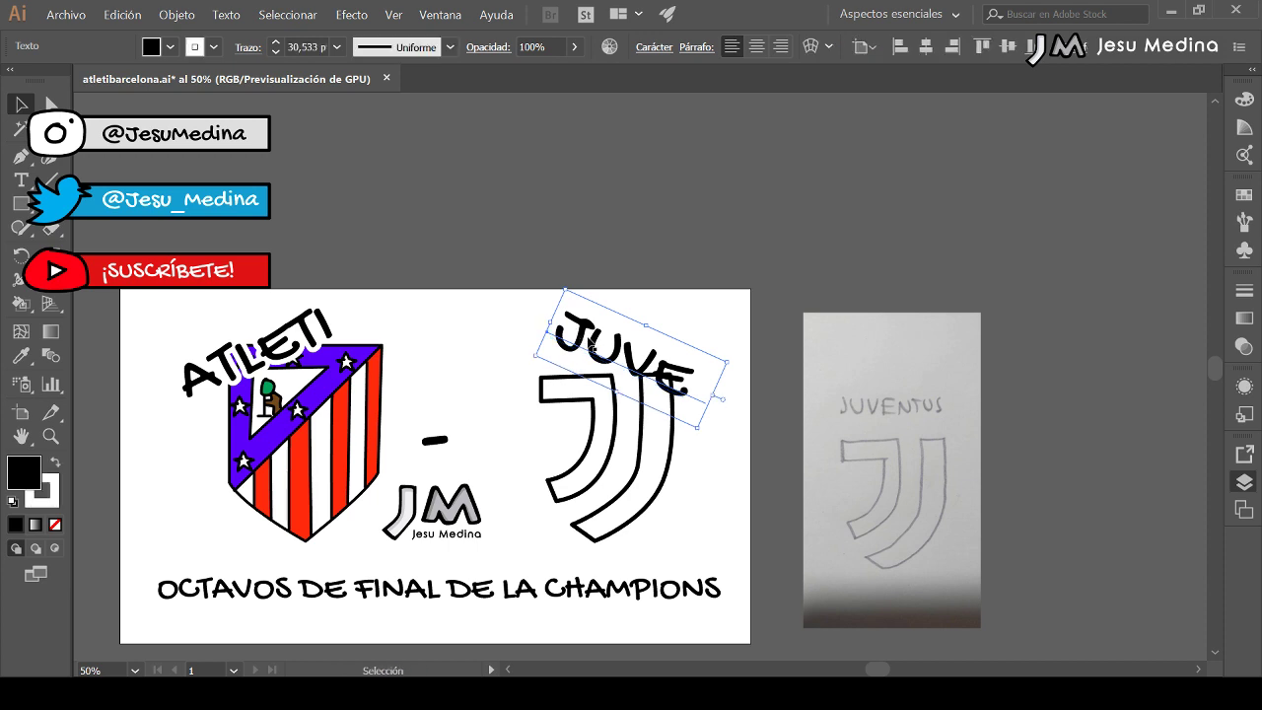
{"action": "left_click", "coordinate": [592, 346]}
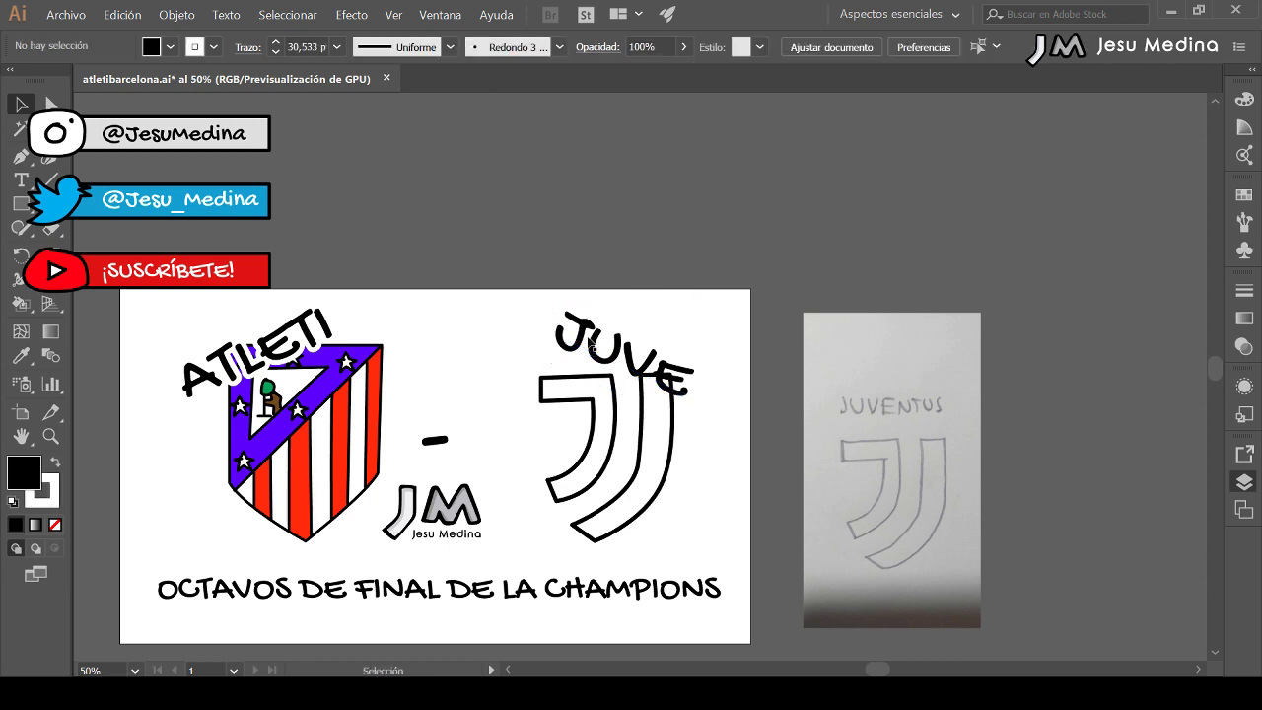
- Give the JUVE text a white 30 pt stroke and paste its plain black copy in front
{"action": "left_click", "coordinate": [582, 349]}
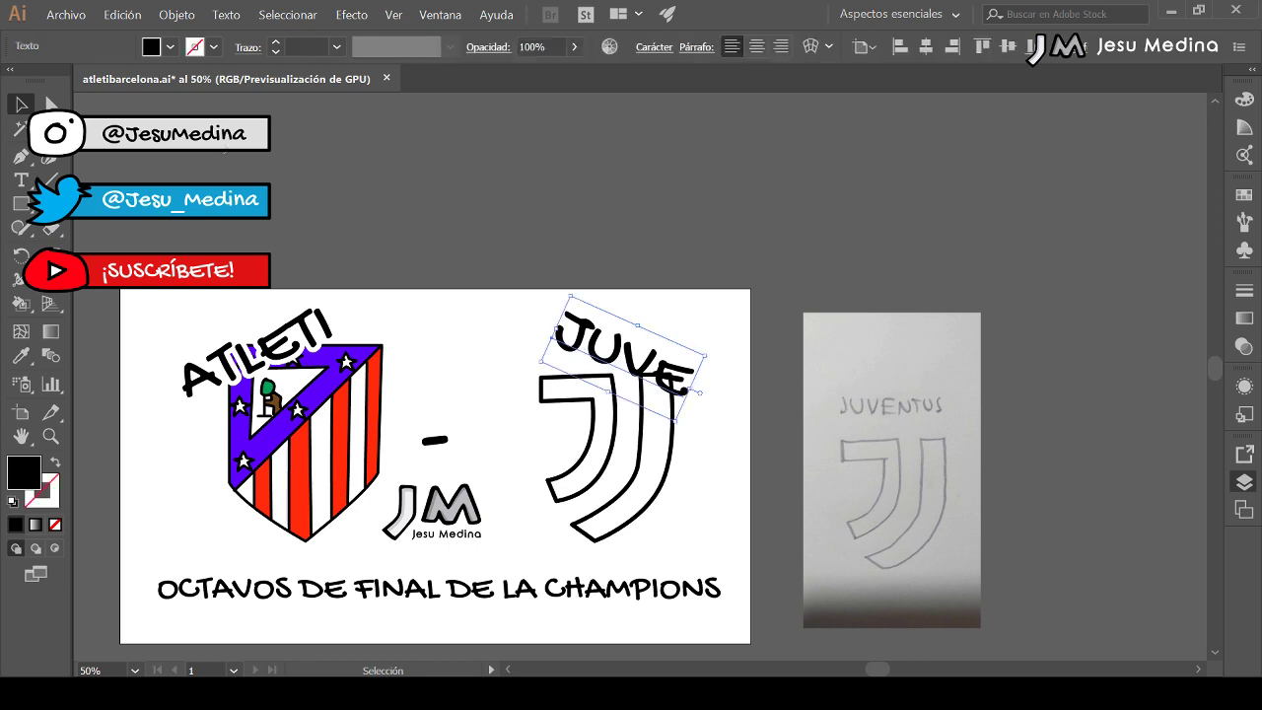
{"action": "left_click", "coordinate": [310, 337], "text": "shift"}
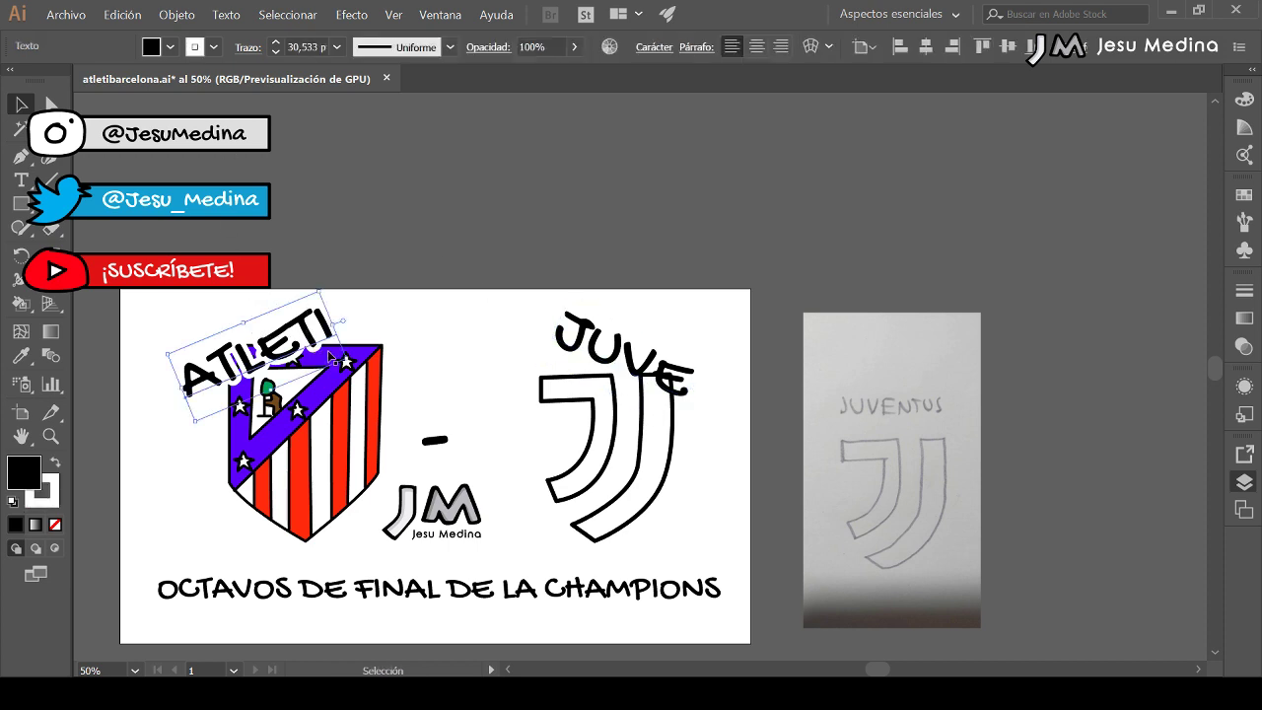
{"action": "left_click", "coordinate": [488, 324]}
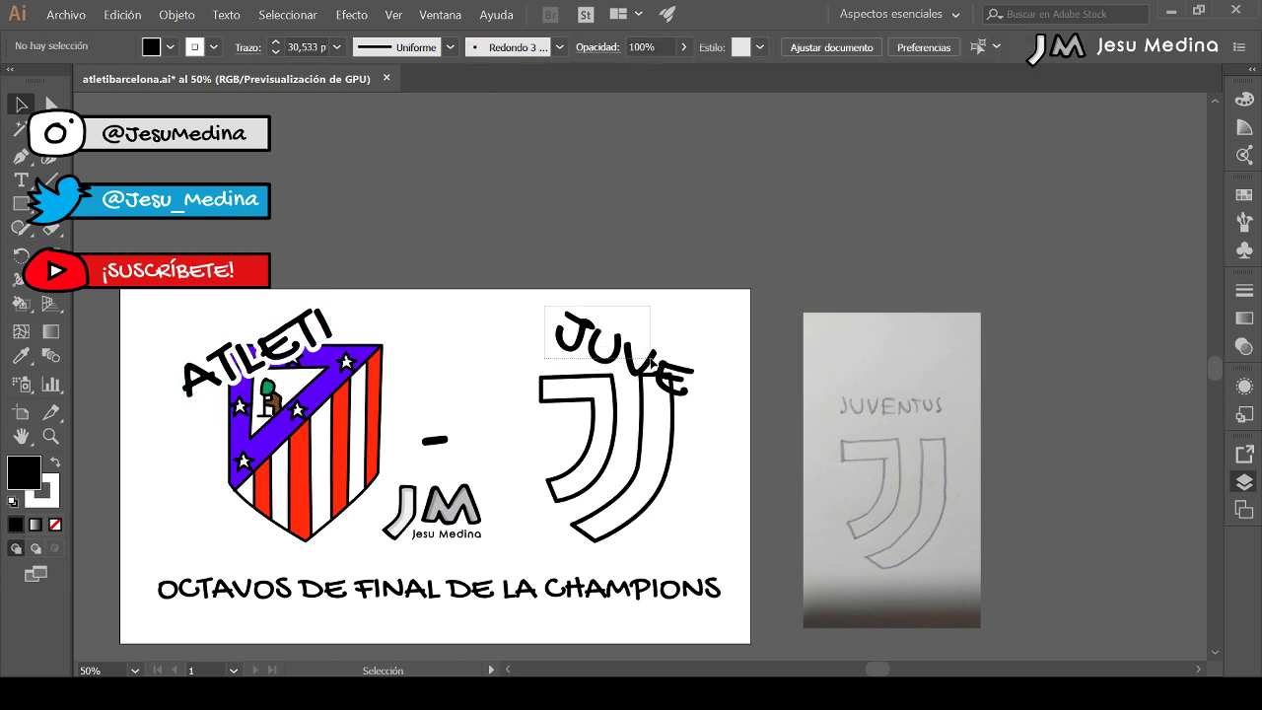
{"action": "left_click", "coordinate": [652, 365]}
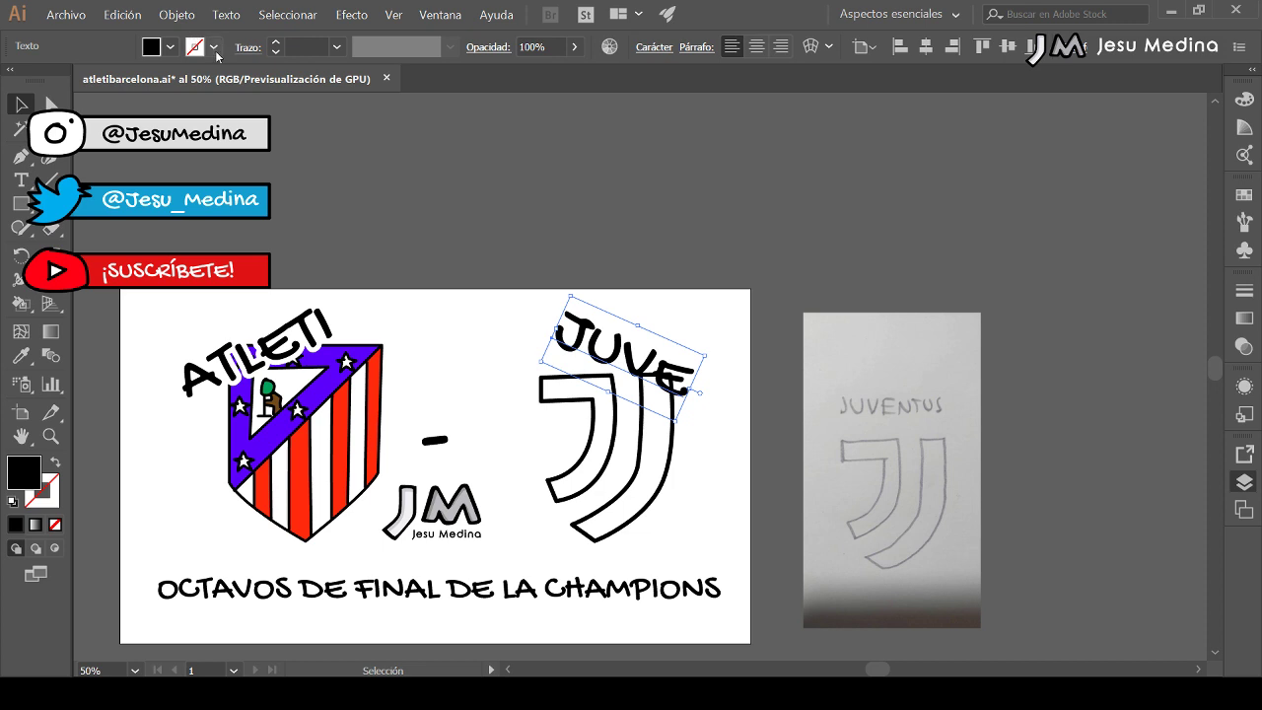
{"action": "left_click", "coordinate": [276, 42]}
{"action": "left_click", "coordinate": [276, 43]}
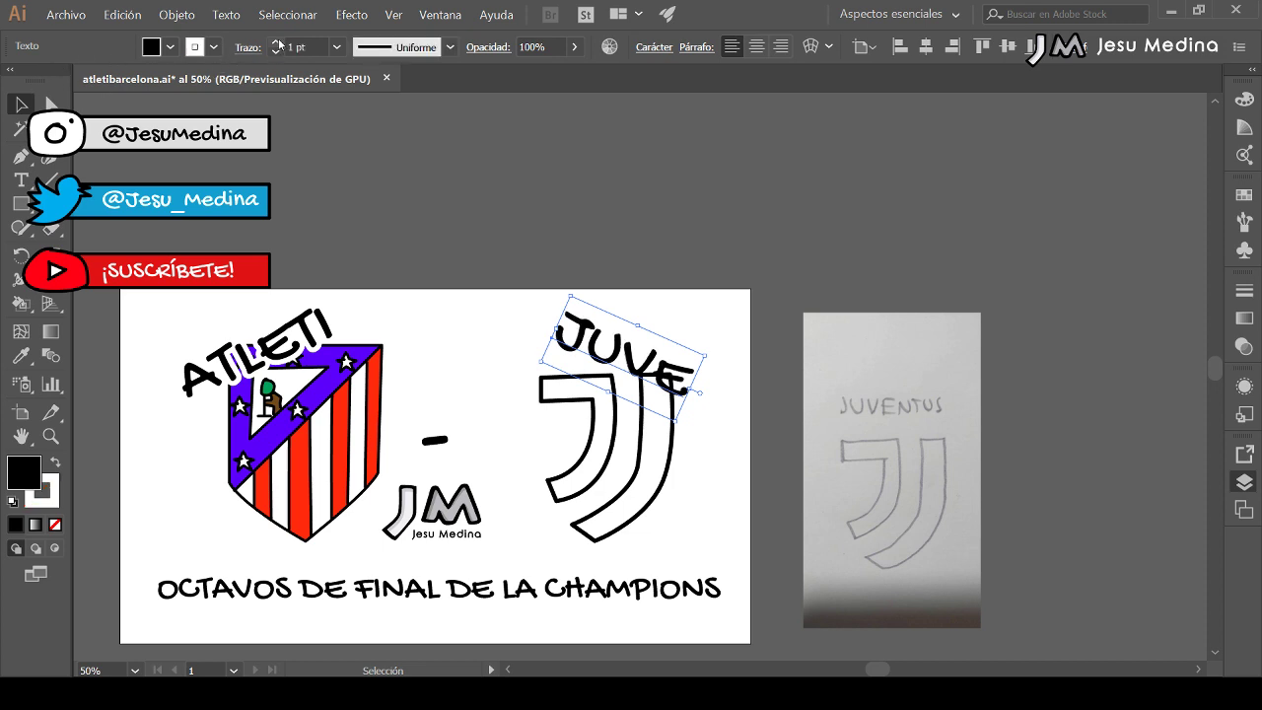
{"action": "left_click", "coordinate": [276, 42]}
{"action": "left_click", "coordinate": [276, 42]}
{"action": "left_click", "coordinate": [276, 43]}
{"action": "left_click", "coordinate": [276, 43]}
{"action": "left_click", "coordinate": [276, 43]}
{"action": "left_click", "coordinate": [277, 41]}
{"action": "left_click", "coordinate": [277, 41]}
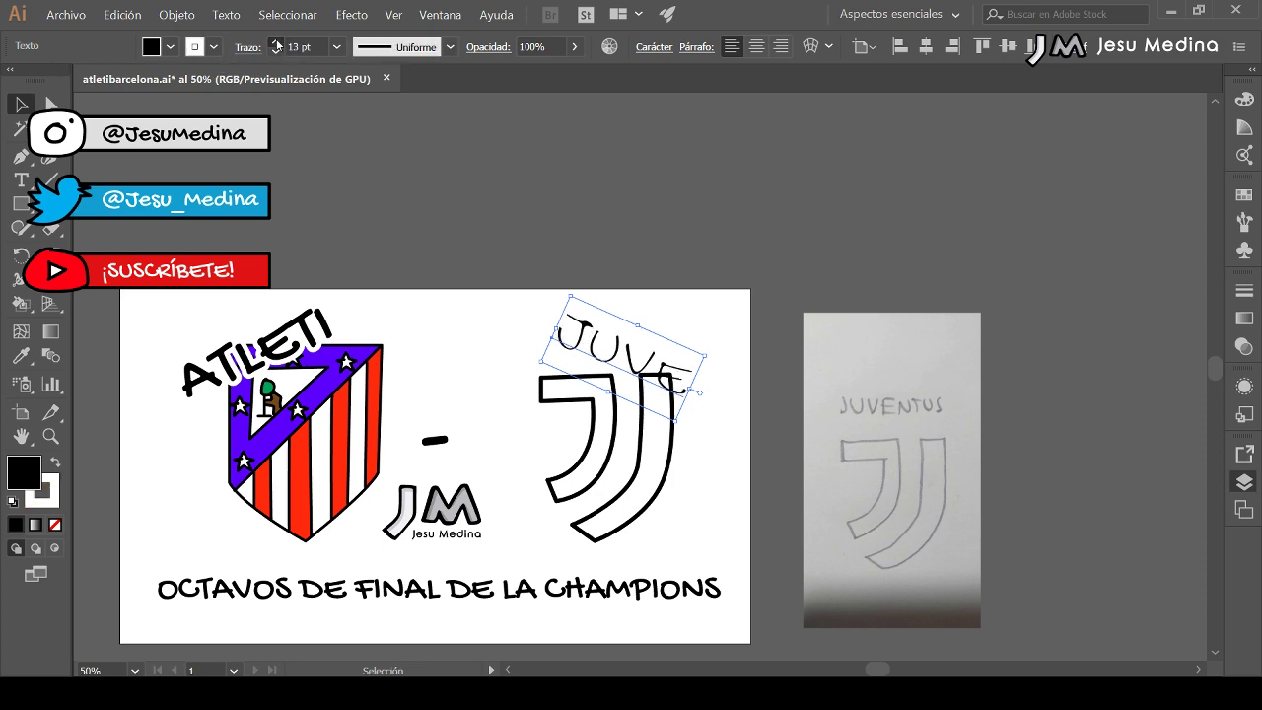
{"action": "left_click", "coordinate": [277, 41]}
{"action": "left_click", "coordinate": [277, 42]}
{"action": "left_click", "coordinate": [277, 41]}
{"action": "left_click", "coordinate": [277, 42]}
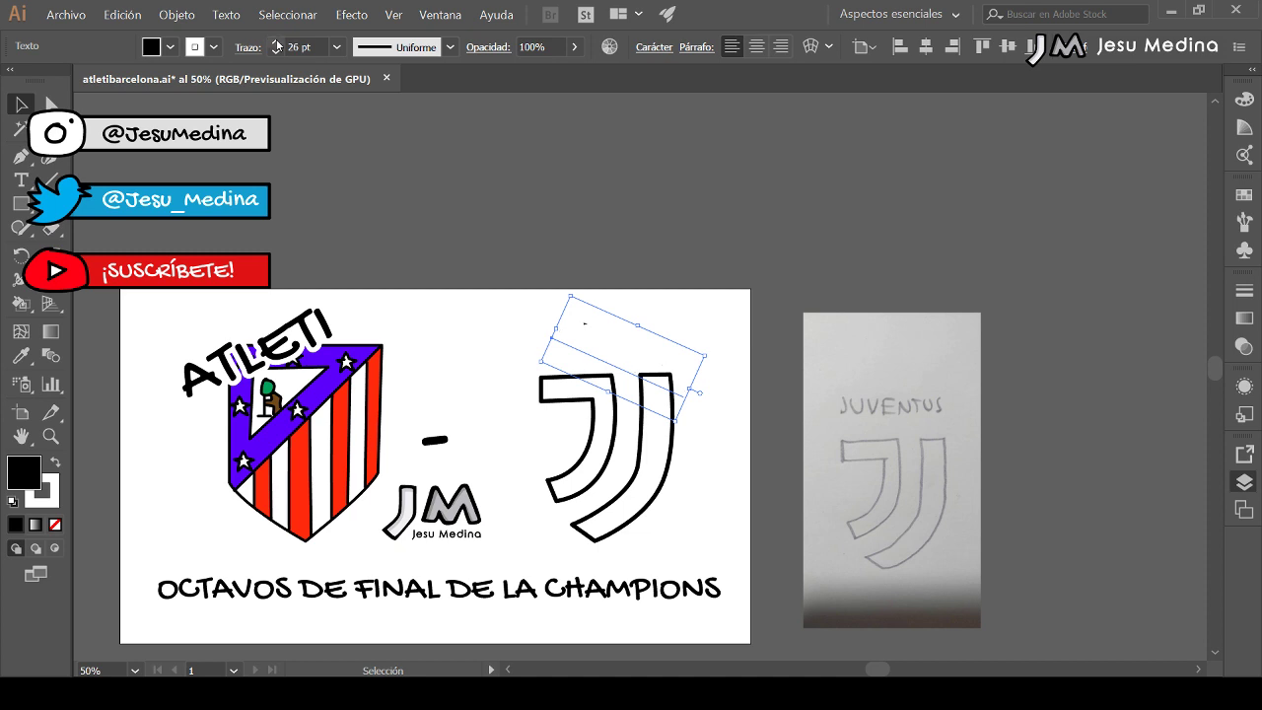
{"action": "left_click", "coordinate": [277, 41]}
{"action": "left_click", "coordinate": [626, 260]}
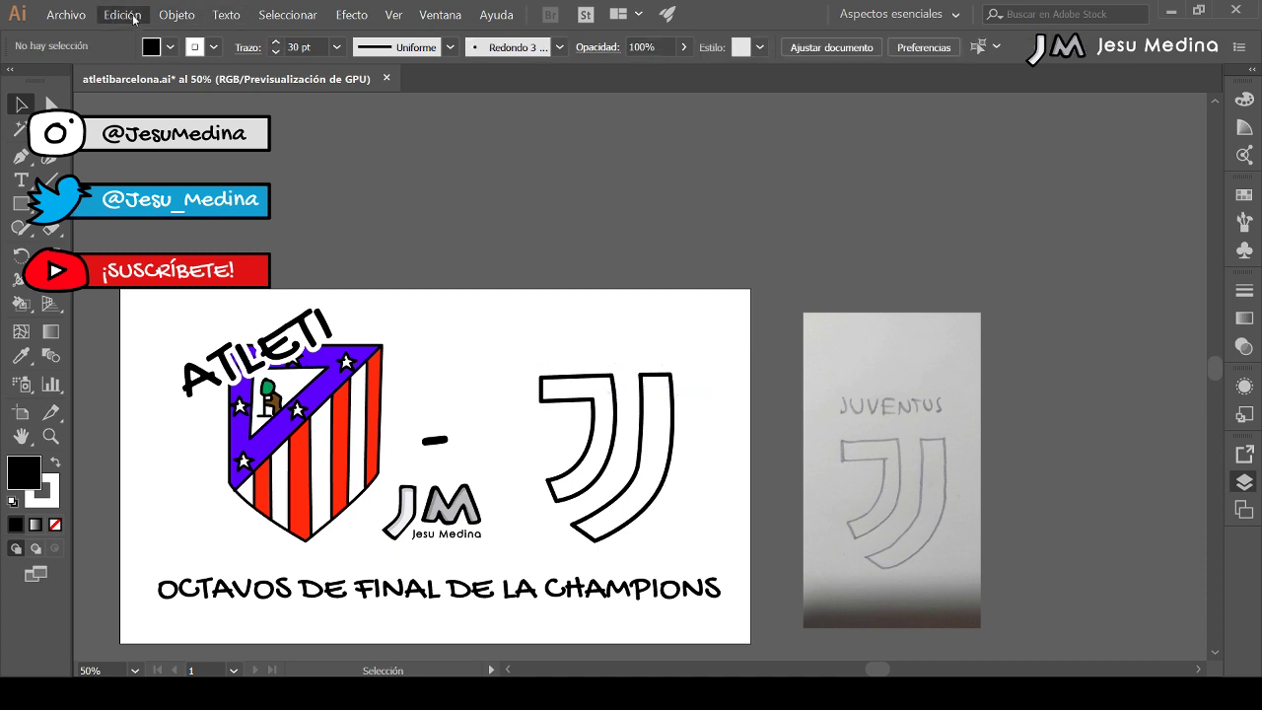
{"action": "left_click", "coordinate": [163, 151]}
{"action": "left_click", "coordinate": [593, 217]}
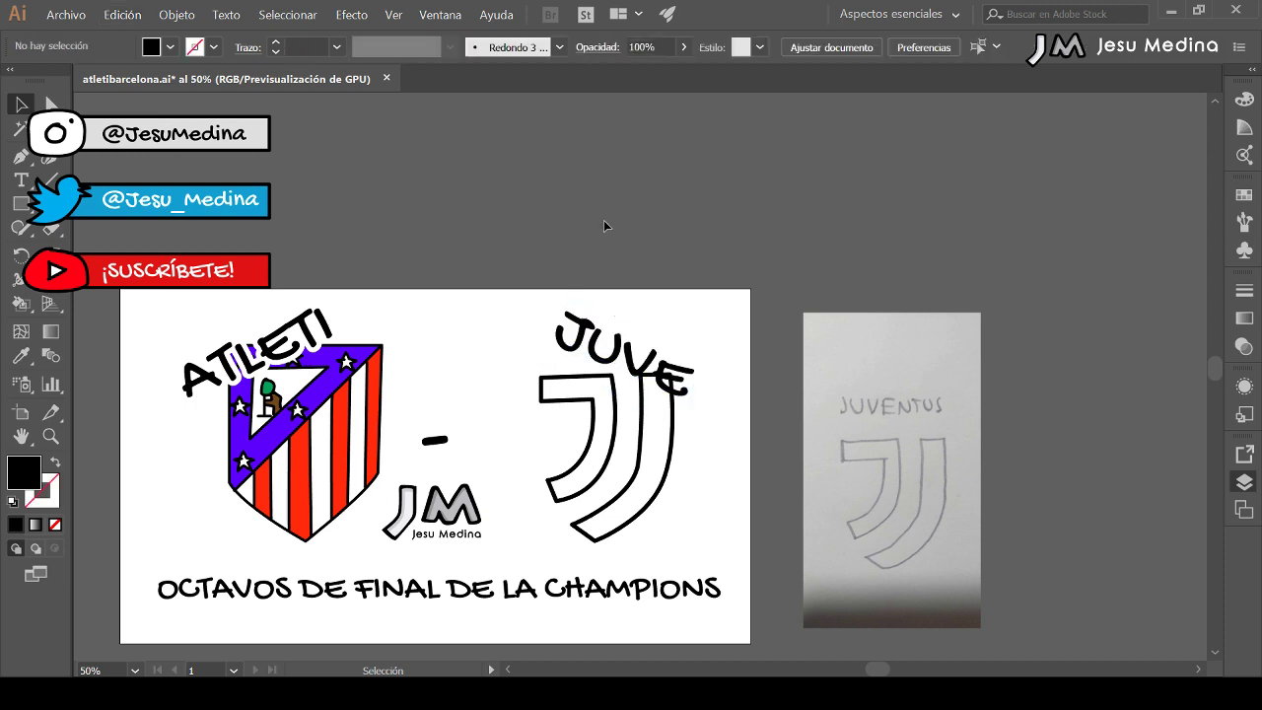
- Try deleting the traced Juventus emblem and undo the deletion
{"action": "left_click", "coordinate": [672, 483]}
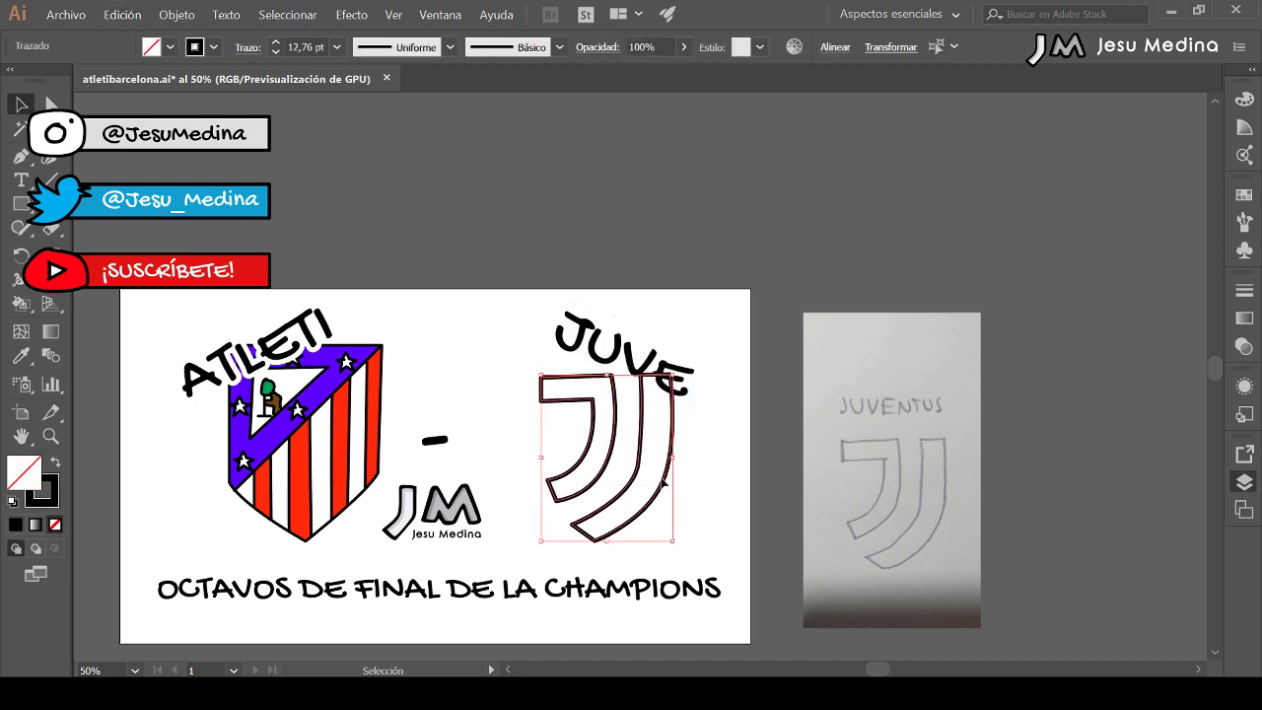
{"action": "key", "text": "Delete"}
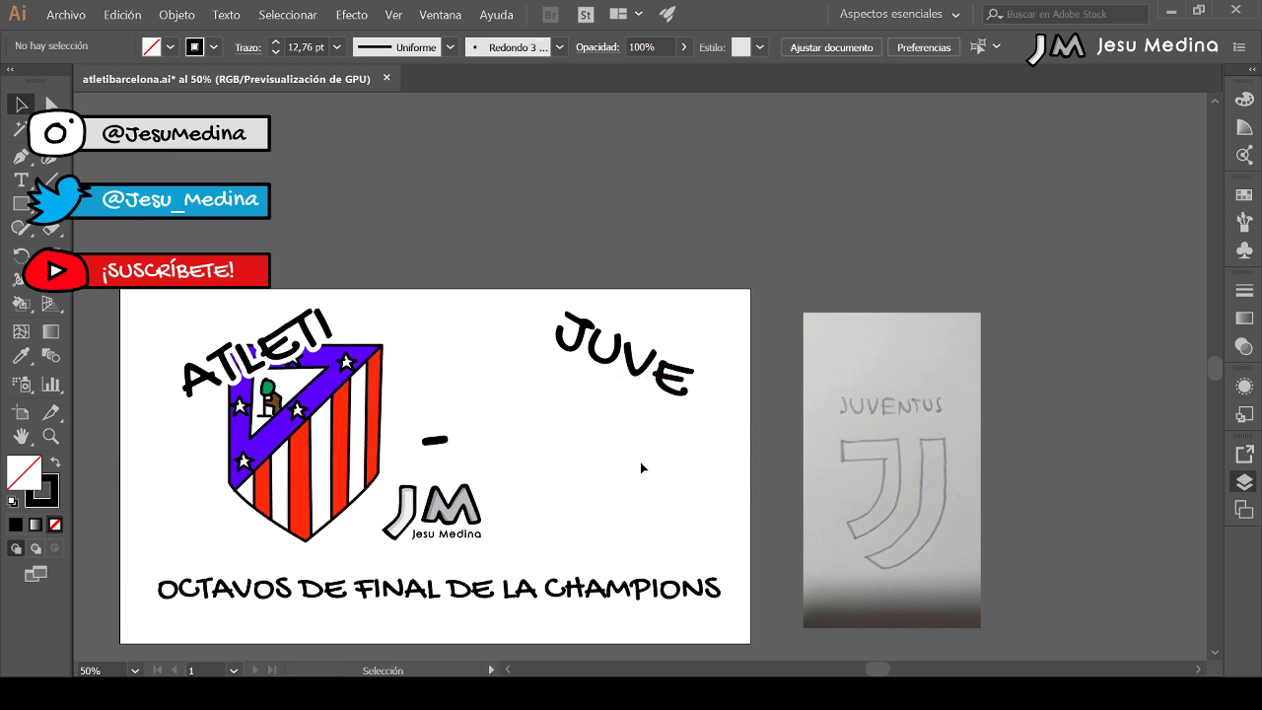
{"action": "left_click", "coordinate": [117, 15]}
{"action": "key", "text": "ctrl+z"}
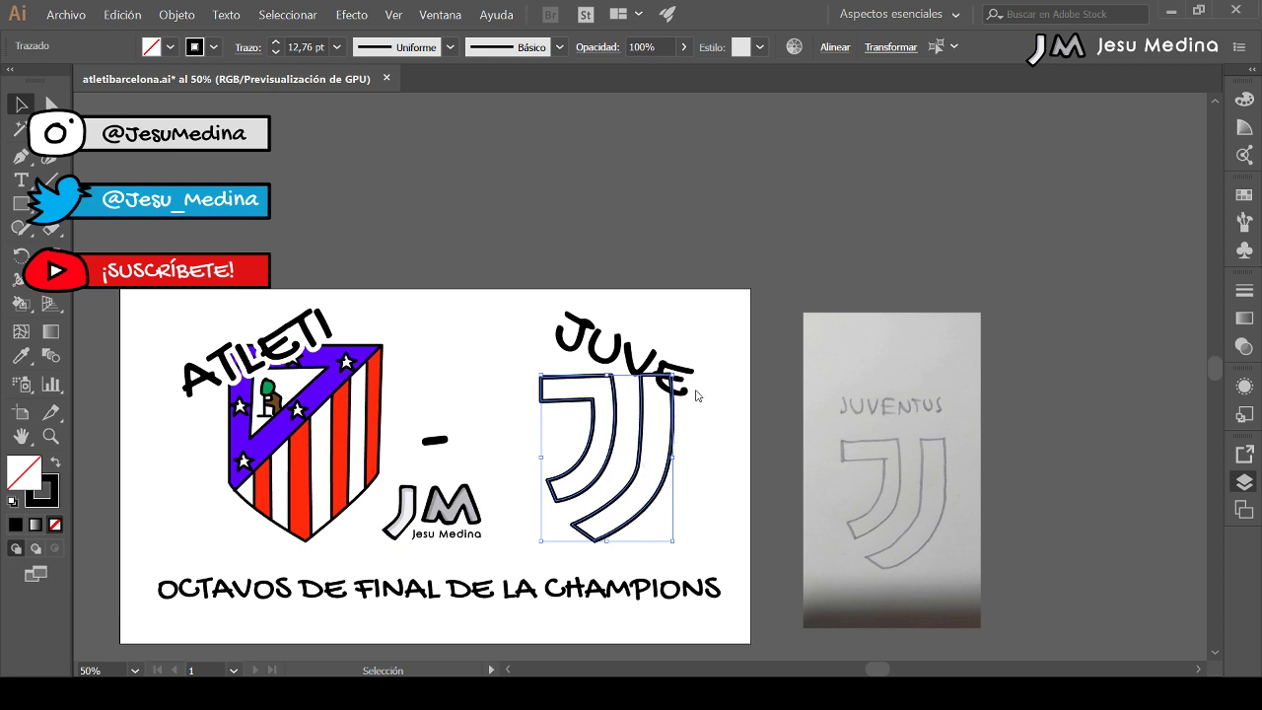
{"action": "left_click", "coordinate": [935, 421]}
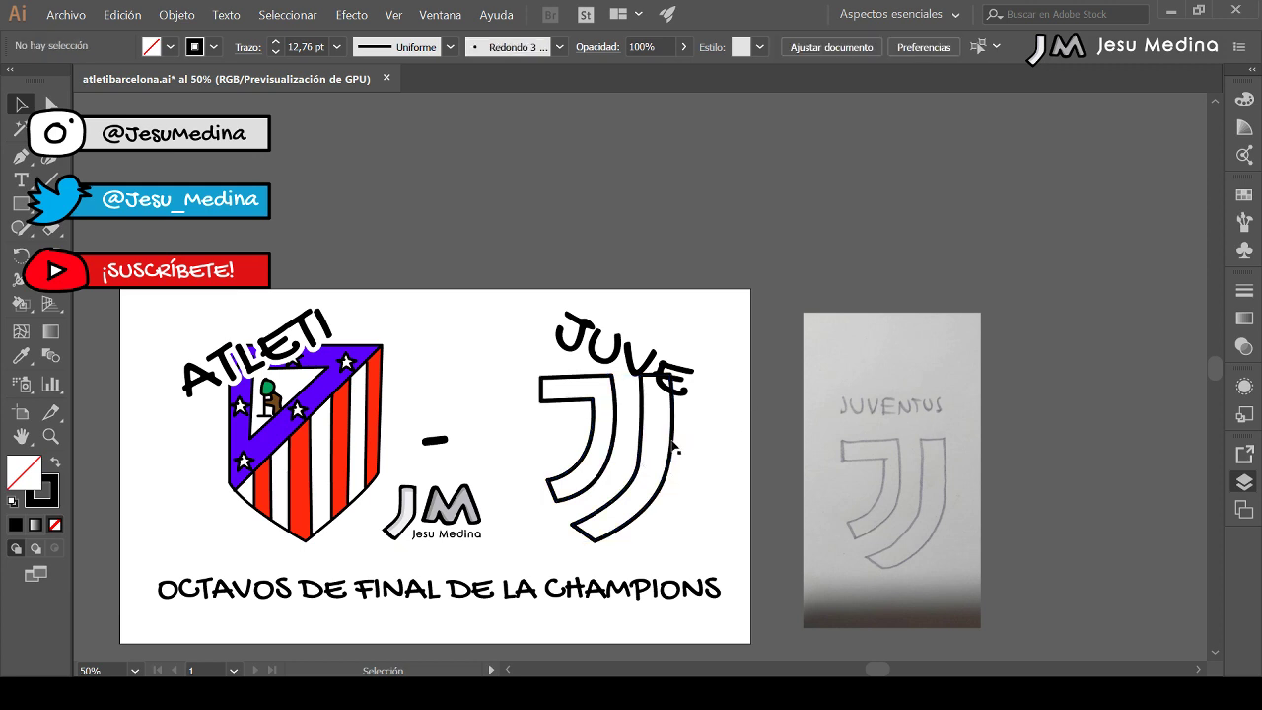
{"action": "left_click_drag", "start_coordinate": [699, 468], "coordinate": [562, 394]}
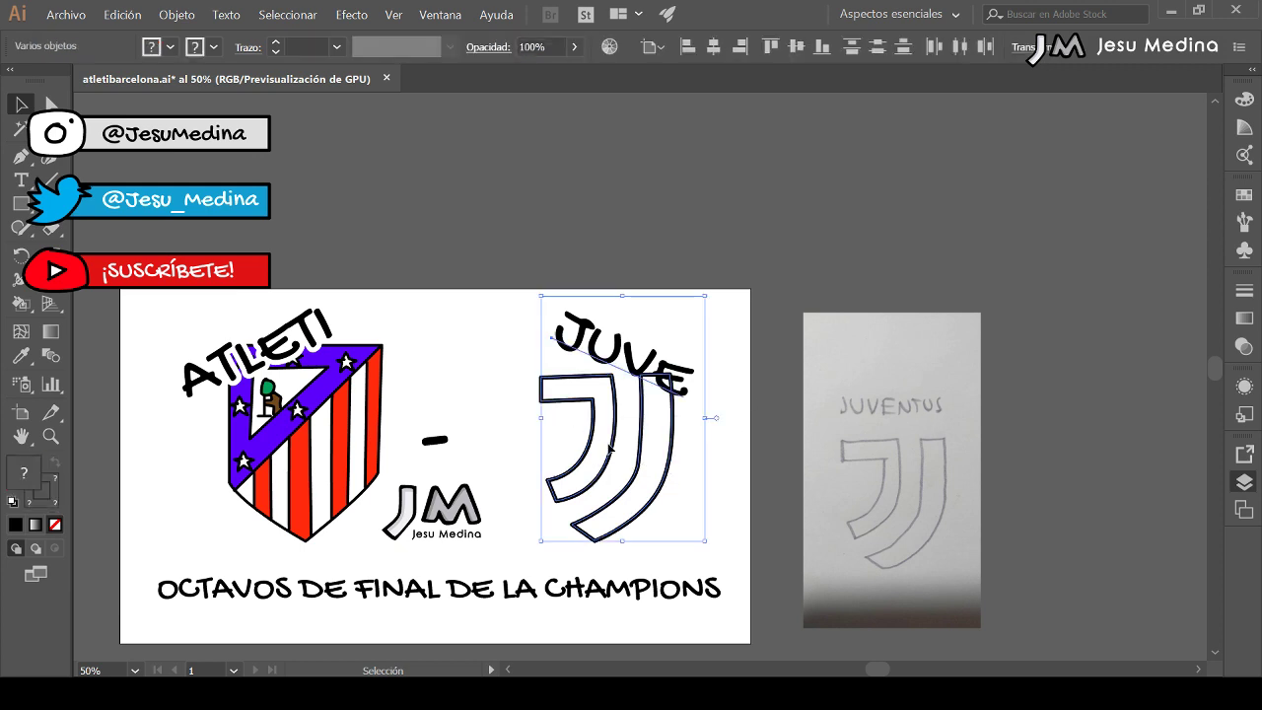
{"action": "left_click", "coordinate": [739, 483]}
{"action": "left_click", "coordinate": [576, 459]}
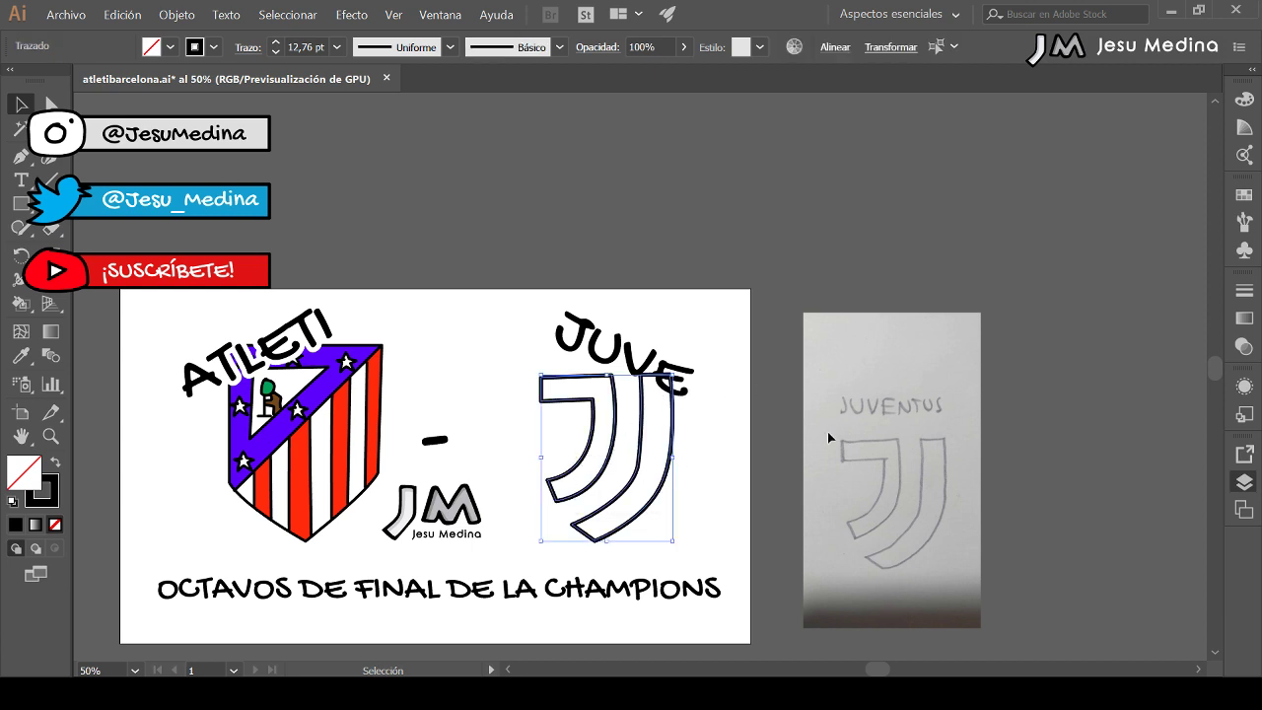
{"action": "left_click", "coordinate": [767, 458]}
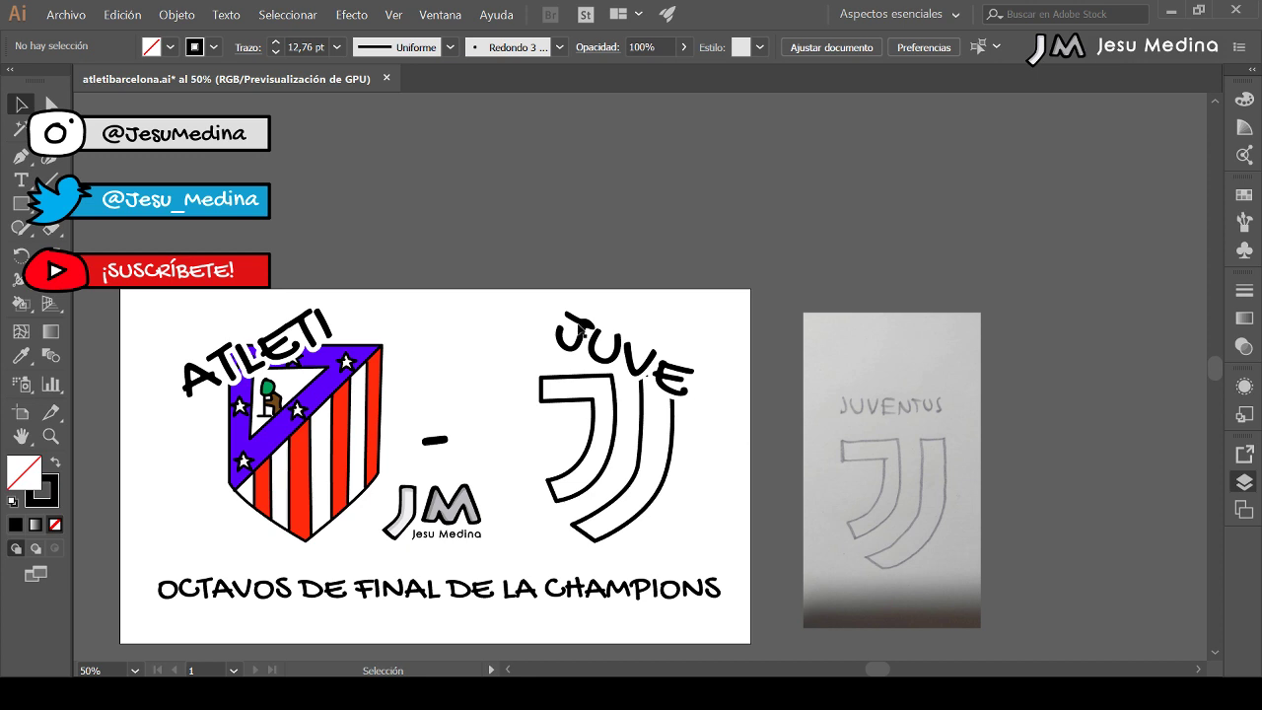
- Increase the white stroke of the back copy of the JUVE text to 42 pt
{"action": "left_click", "coordinate": [613, 355]}
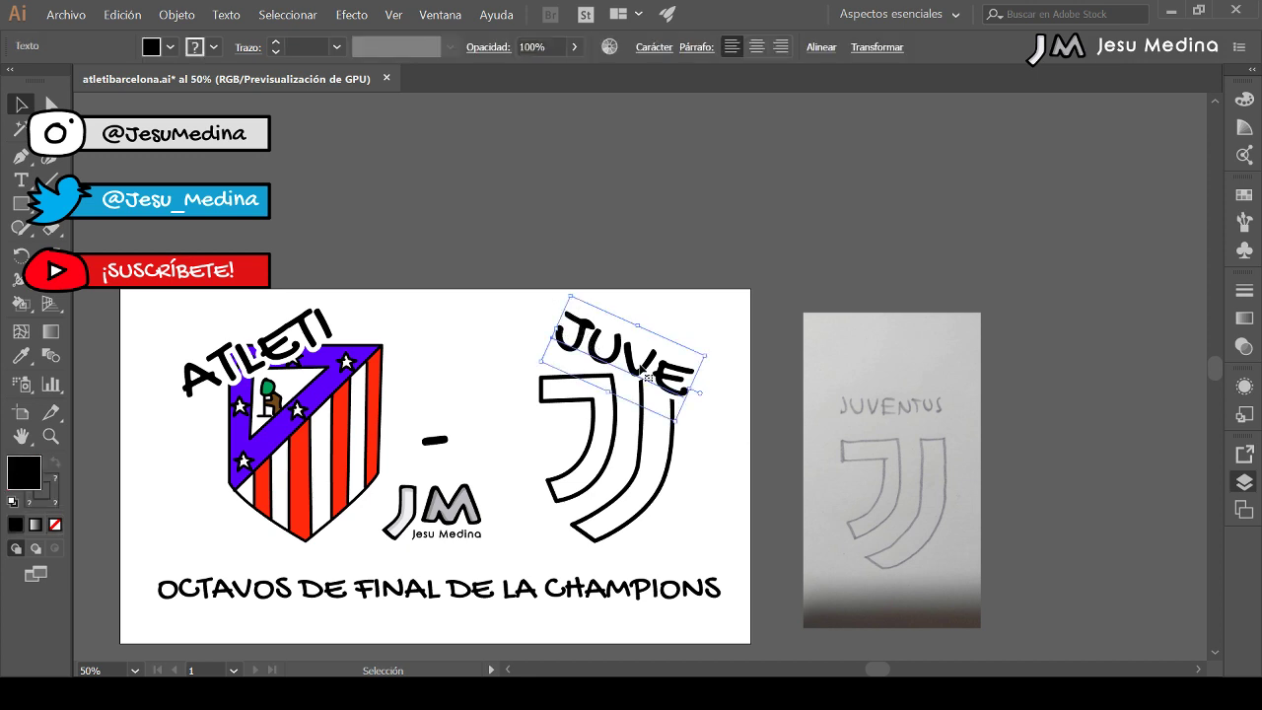
{"action": "left_click", "coordinate": [592, 349], "text": "shift"}
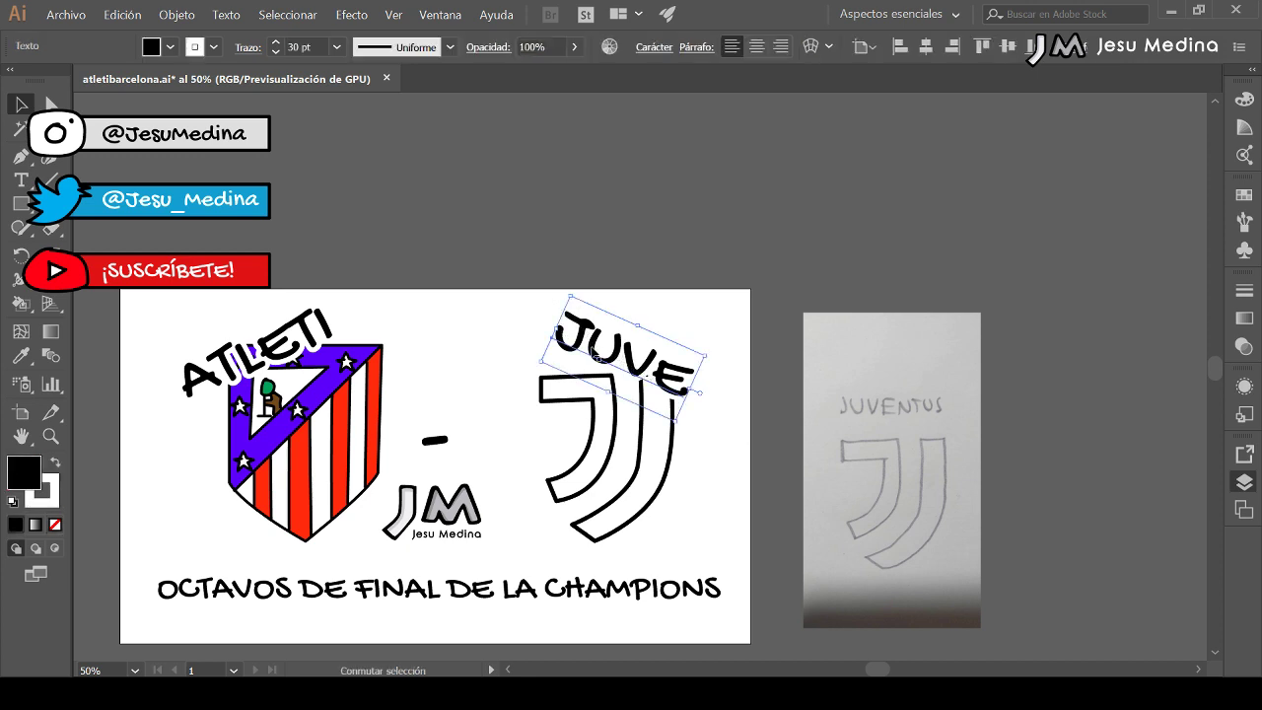
{"action": "left_click", "coordinate": [275, 42]}
{"action": "left_click", "coordinate": [274, 42]}
{"action": "left_click", "coordinate": [274, 42]}
{"action": "left_click", "coordinate": [274, 42]}
{"action": "left_click", "coordinate": [274, 42]}
{"action": "scroll", "coordinate": [274, 45], "scroll_direction": "up", "scroll_amount": 4}
{"action": "left_click", "coordinate": [680, 278]}
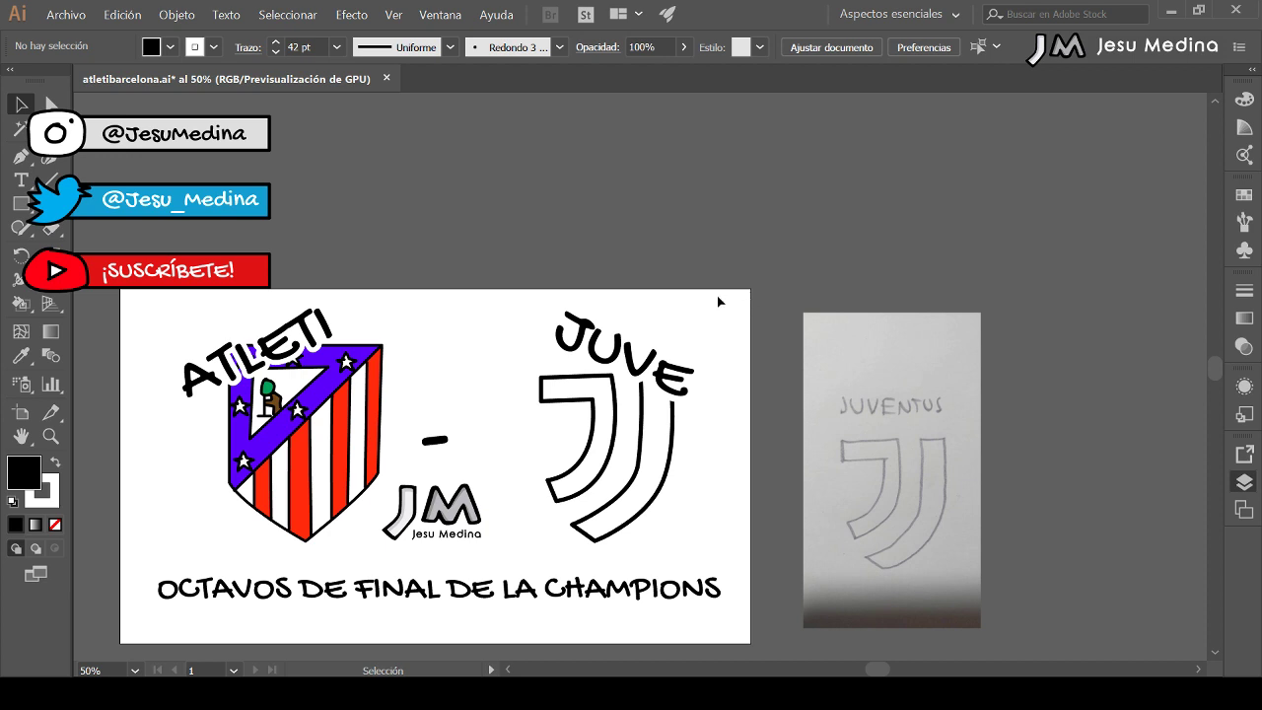
- Enlarge the Juventus emblem proportionally so its upper edge runs behind the JUVE text, and shift it slightly left
{"action": "left_click", "coordinate": [636, 415]}
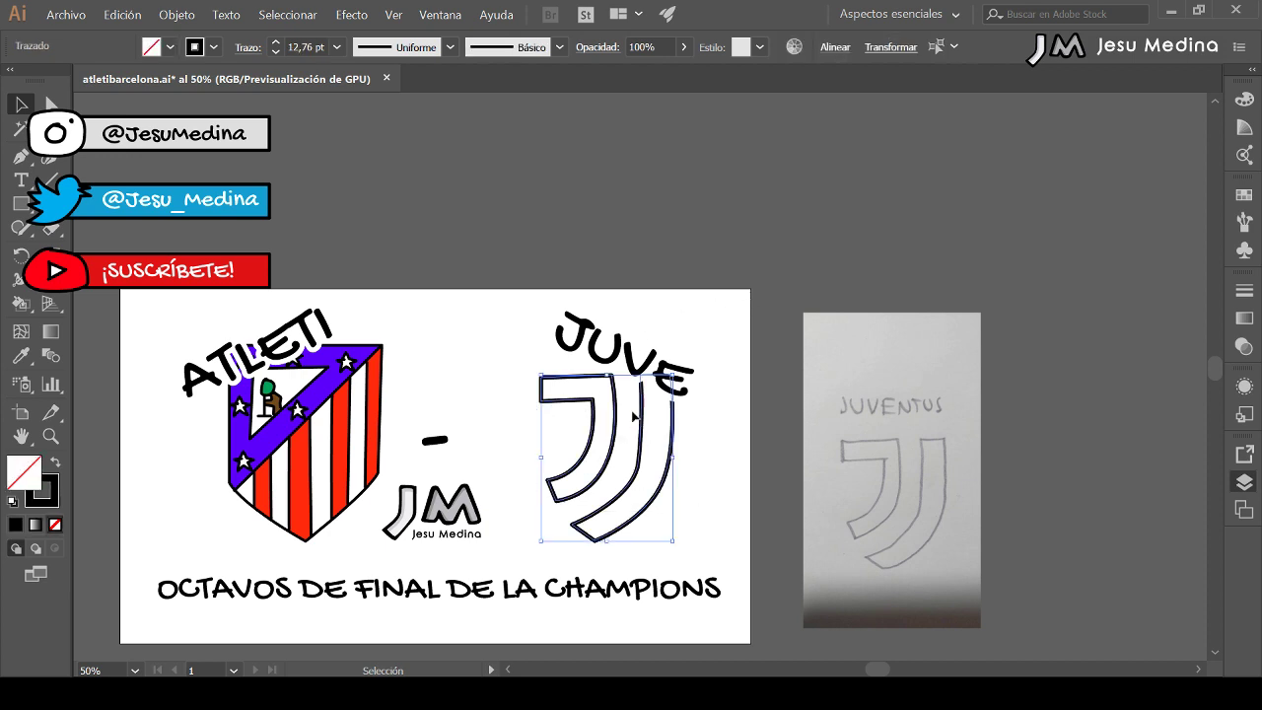
{"action": "left_click_drag", "start_coordinate": [673, 376], "coordinate": [722, 352]}
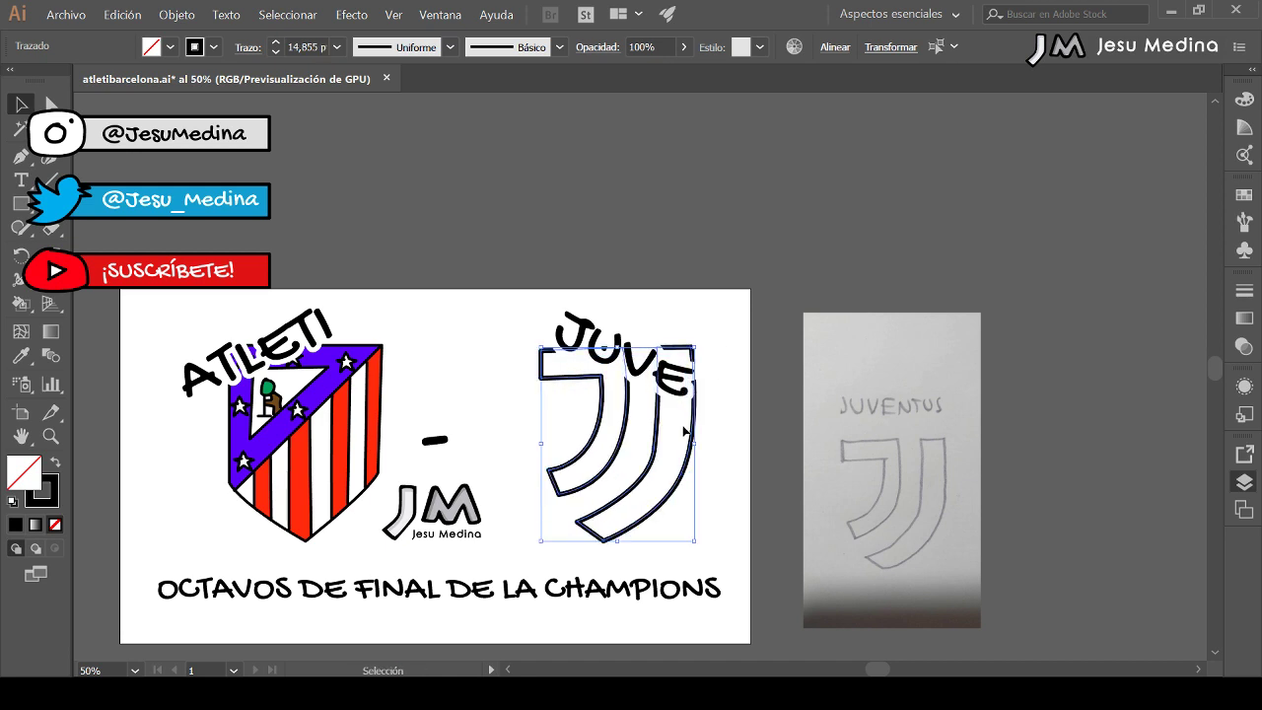
{"action": "left_click_drag", "start_coordinate": [694, 432], "coordinate": [681, 432]}
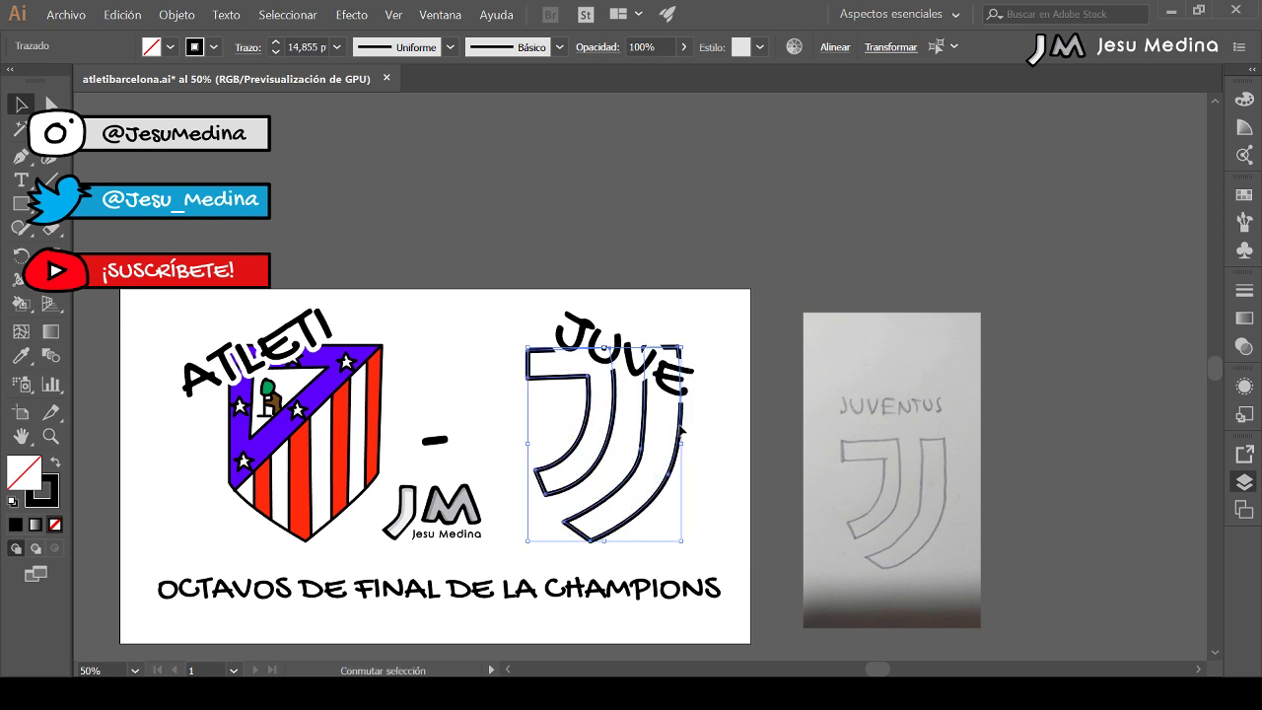
{"action": "left_click", "coordinate": [729, 388]}
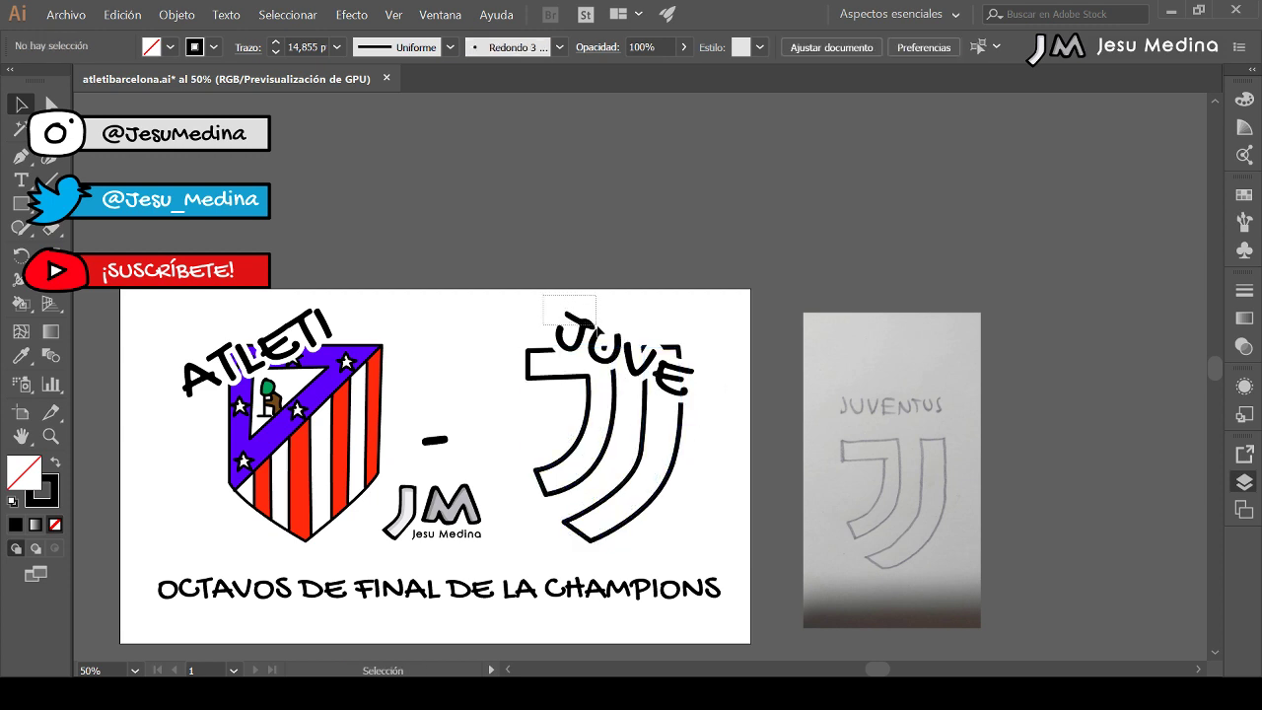
- Shift both copies of the JUVE text slightly right and scale the Juventus emblem down a little from its lower-left corner
{"action": "left_click", "coordinate": [598, 347]}
{"action": "left_click_drag", "start_coordinate": [597, 346], "coordinate": [607, 348]}
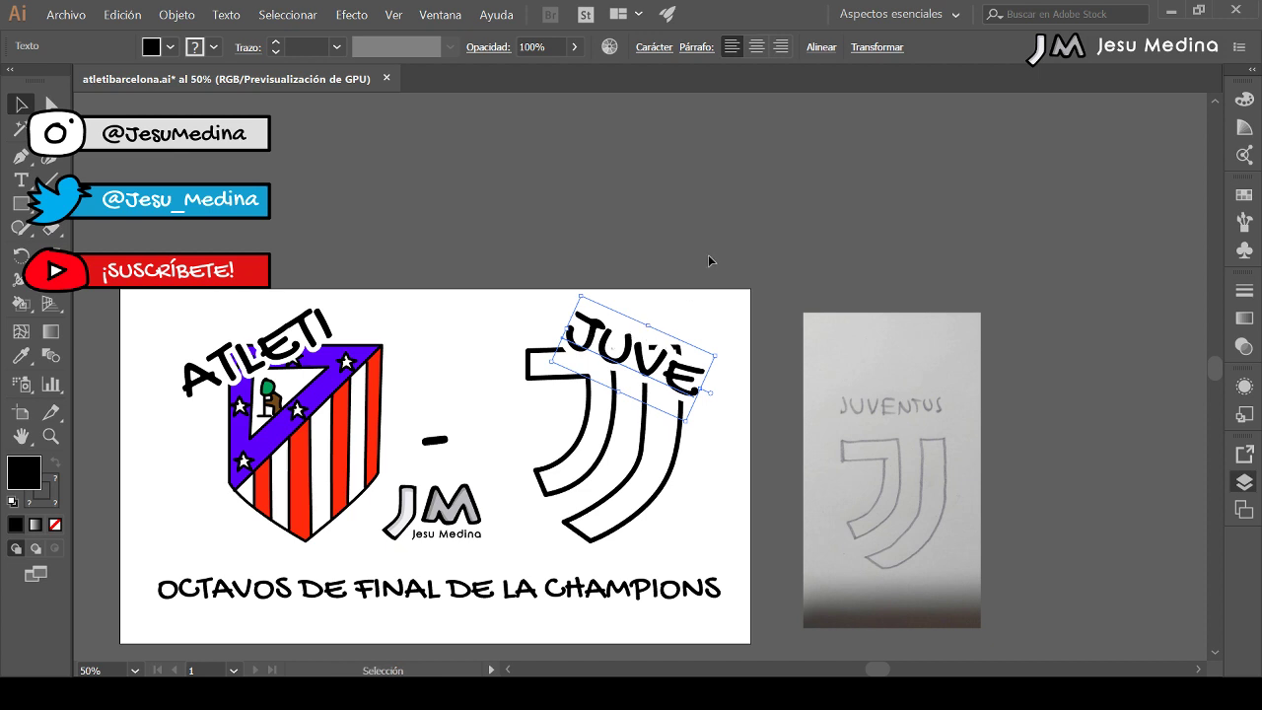
{"action": "left_click", "coordinate": [594, 505]}
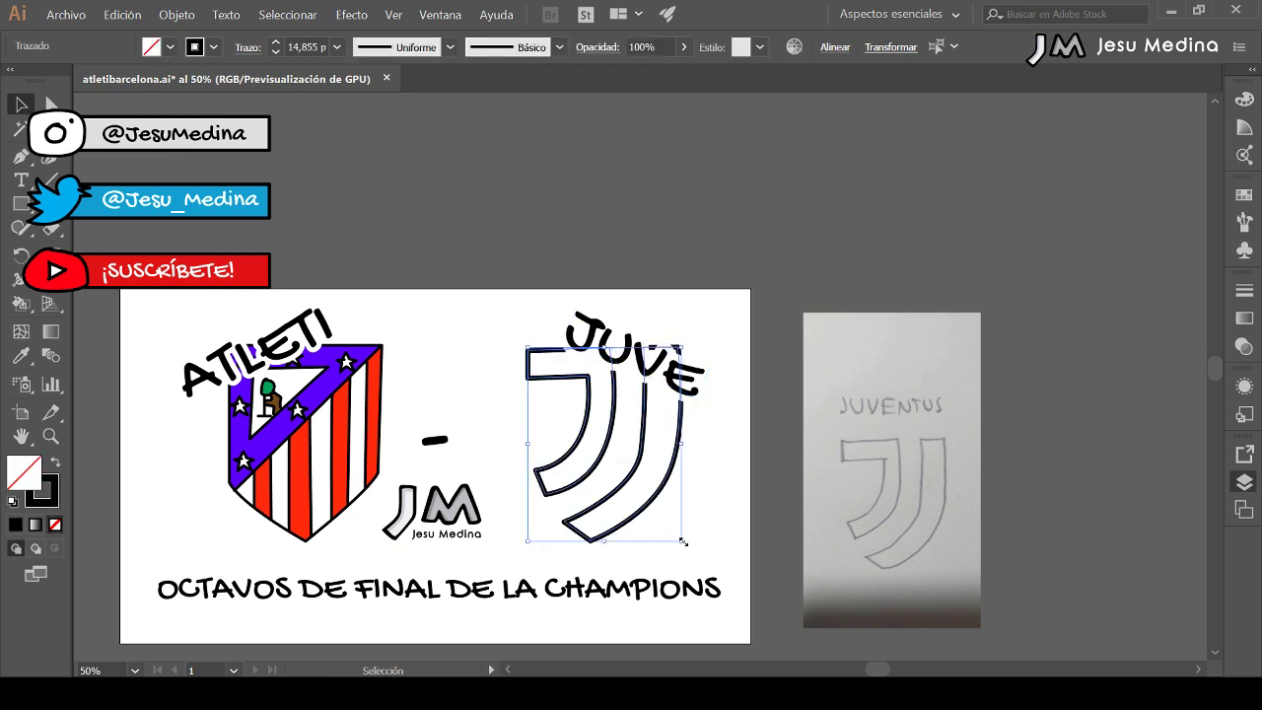
{"action": "left_click_drag", "start_coordinate": [527, 542], "coordinate": [533, 537]}
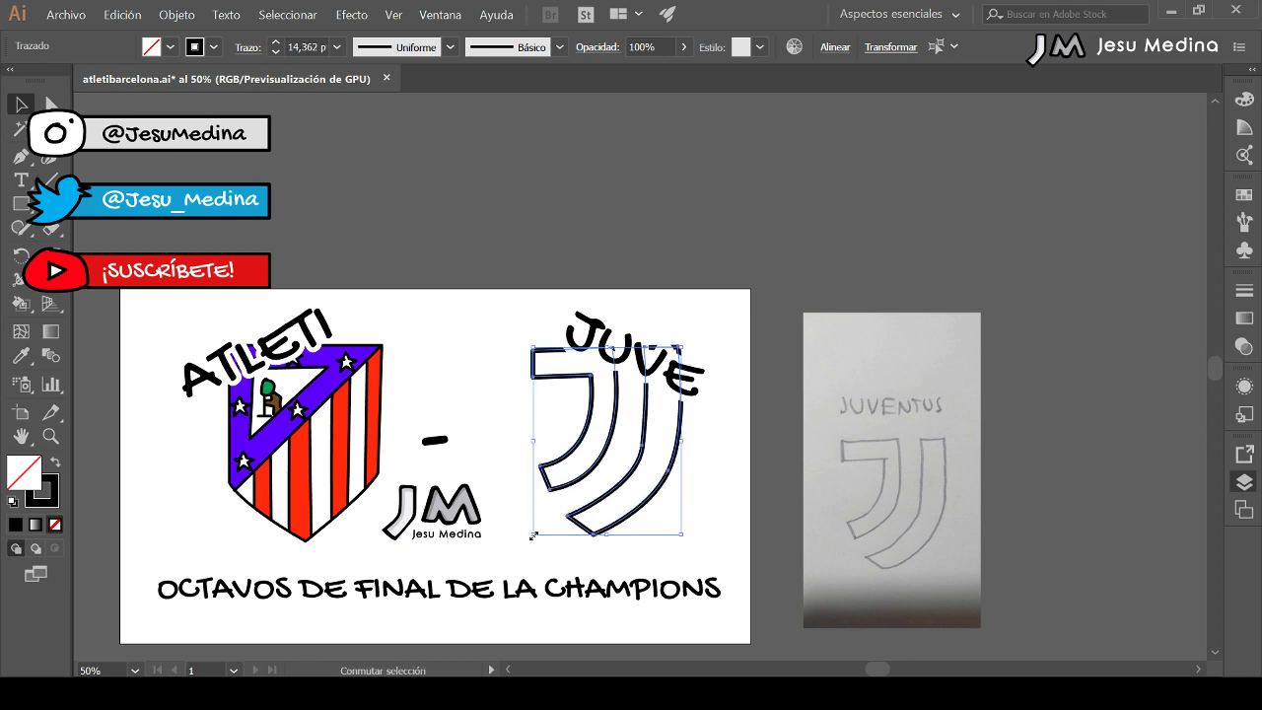
{"action": "left_click", "coordinate": [775, 460]}
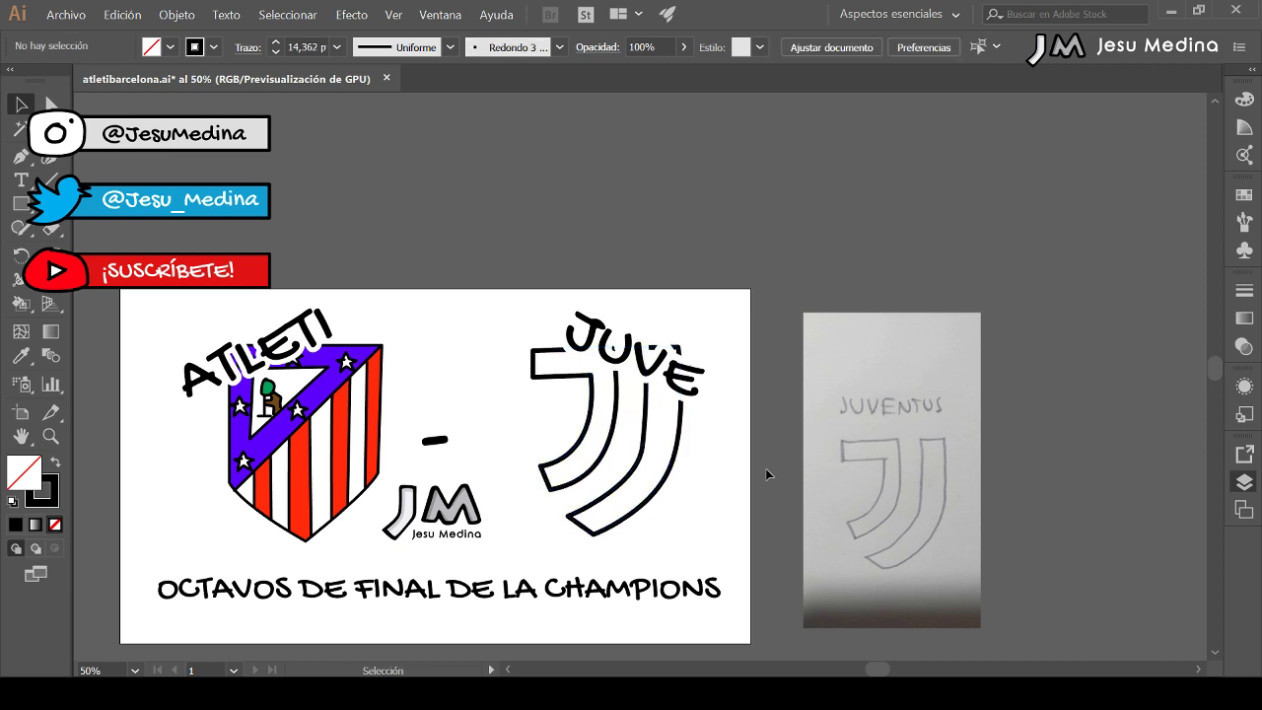
{"action": "left_click", "coordinate": [592, 507]}
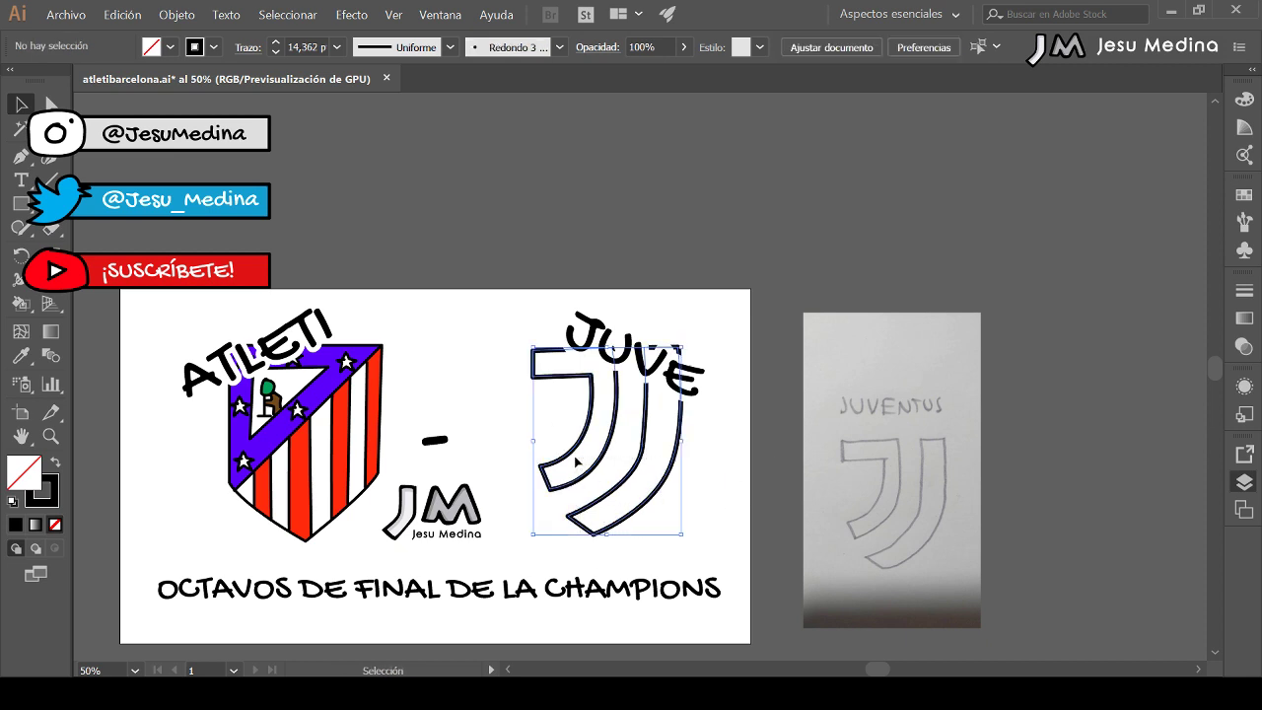
{"action": "left_click_drag", "start_coordinate": [533, 533], "coordinate": [536, 529]}
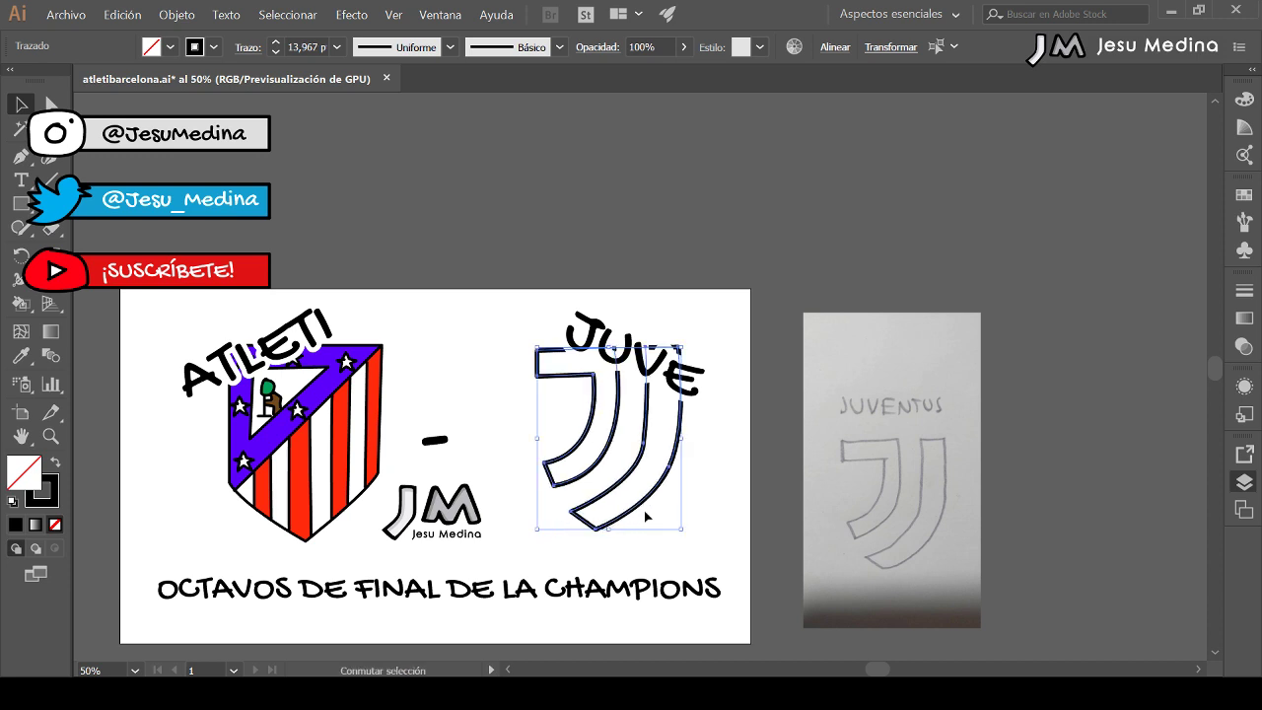
- Nudge the Juventus emblem slightly down beneath the JUVE text and deselect it
{"action": "key", "text": "Down"}
{"action": "key", "text": "Down"}
{"action": "key", "text": "Down"}
{"action": "key", "text": "Down"}
{"action": "key", "text": "Down"}
{"action": "key", "text": "Down"}
{"action": "key", "text": "Down"}
{"action": "key", "text": "Down"}
{"action": "key", "text": "Down"}
{"action": "key", "text": "Down"}
{"action": "key", "text": "Down"}
{"action": "key", "text": "Down"}
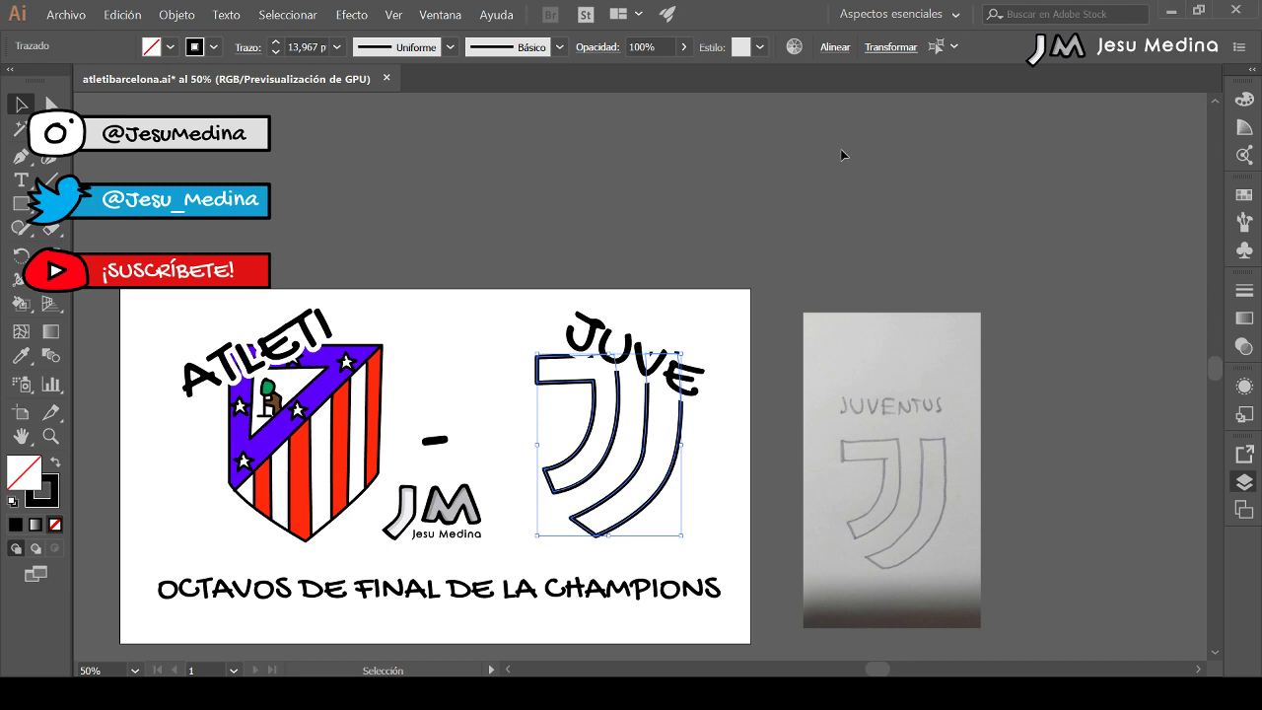
{"action": "key", "text": "ctrl+shift+a"}
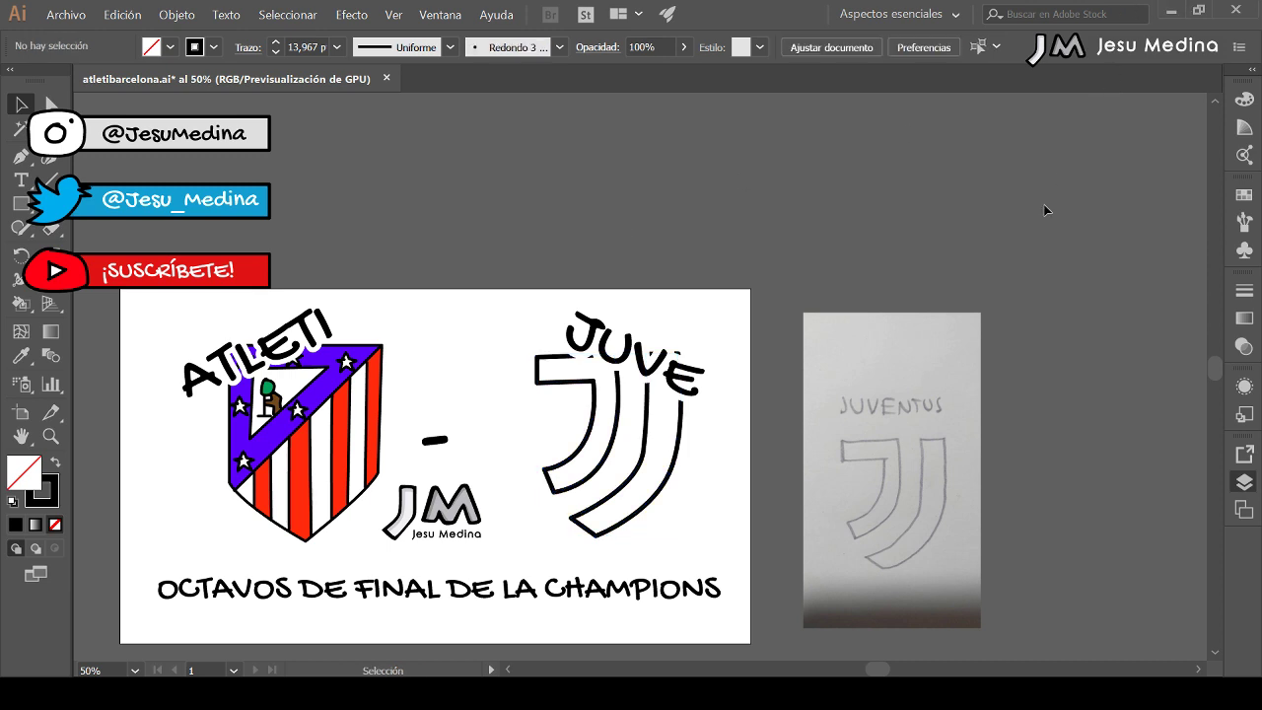
- Shift the OCTAVOS DE FINAL DE LA CHAMPIONS caption slightly left to centre it horizontally on the artboard
{"action": "left_click", "coordinate": [367, 591]}
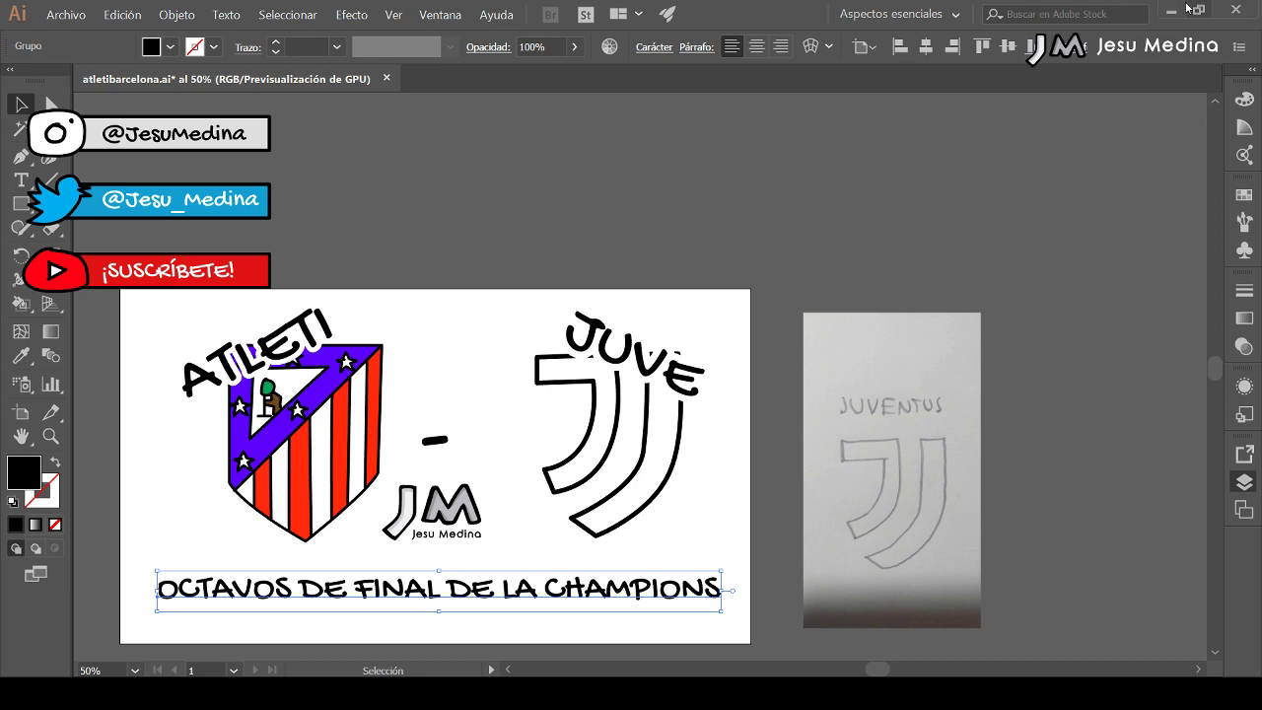
{"action": "key", "text": "shift+Left"}
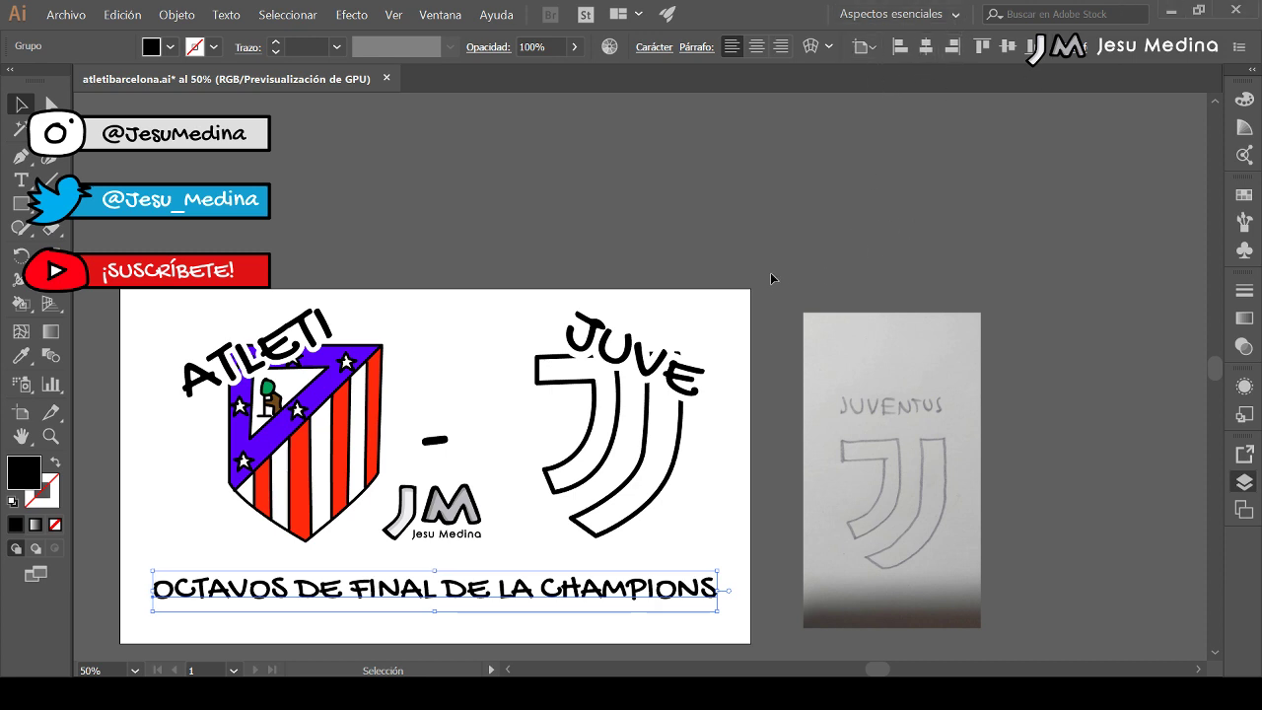
{"action": "left_click", "coordinate": [422, 293]}
{"action": "left_click_drag", "start_coordinate": [151, 308], "coordinate": [508, 311]}
{"action": "left_click", "coordinate": [524, 280]}
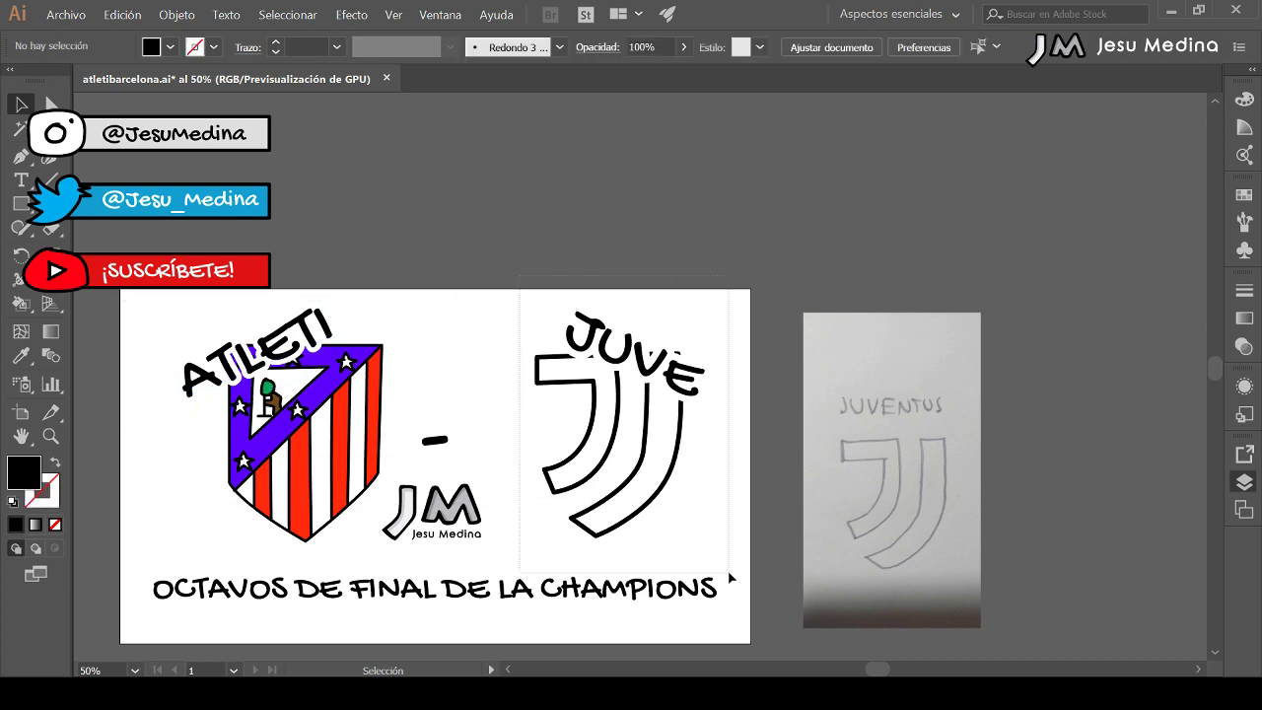
- Group the JUVE text with the Juventus emblem and move the group left, closer to the dash
{"action": "left_click_drag", "start_coordinate": [712, 530], "coordinate": [531, 244]}
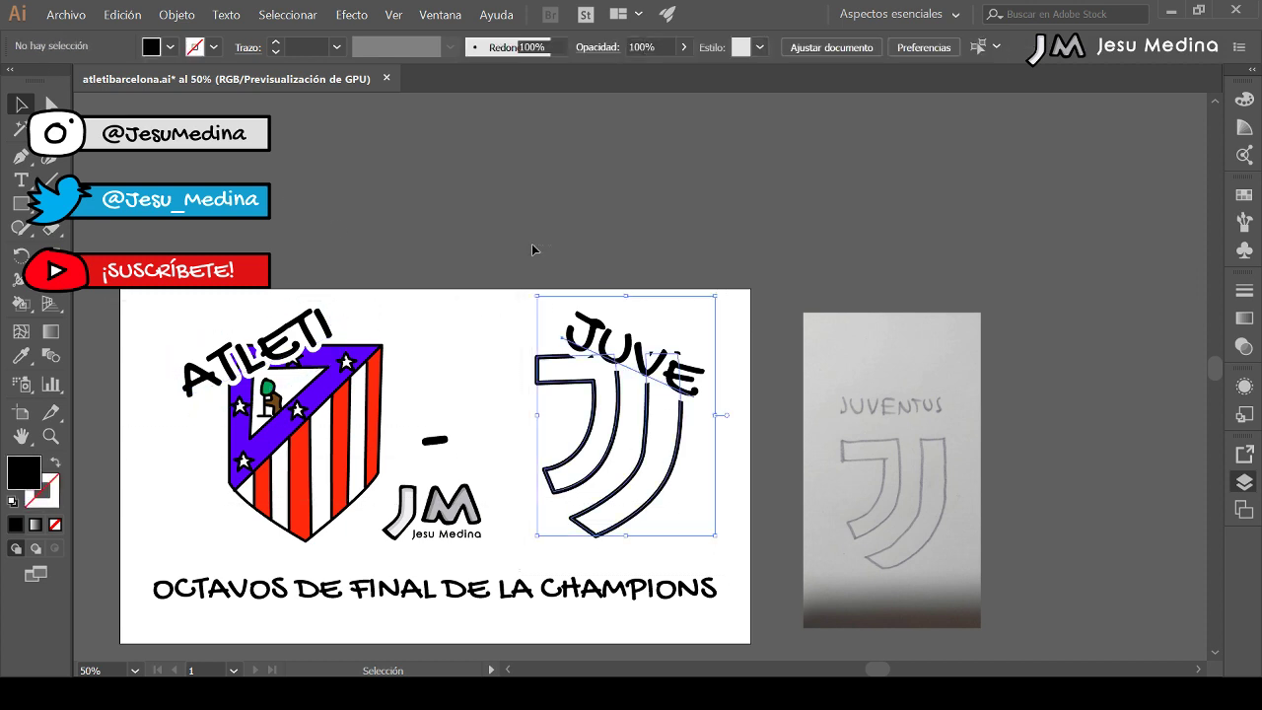
{"action": "key", "text": "a"}
{"action": "key", "text": "ctrl+g"}
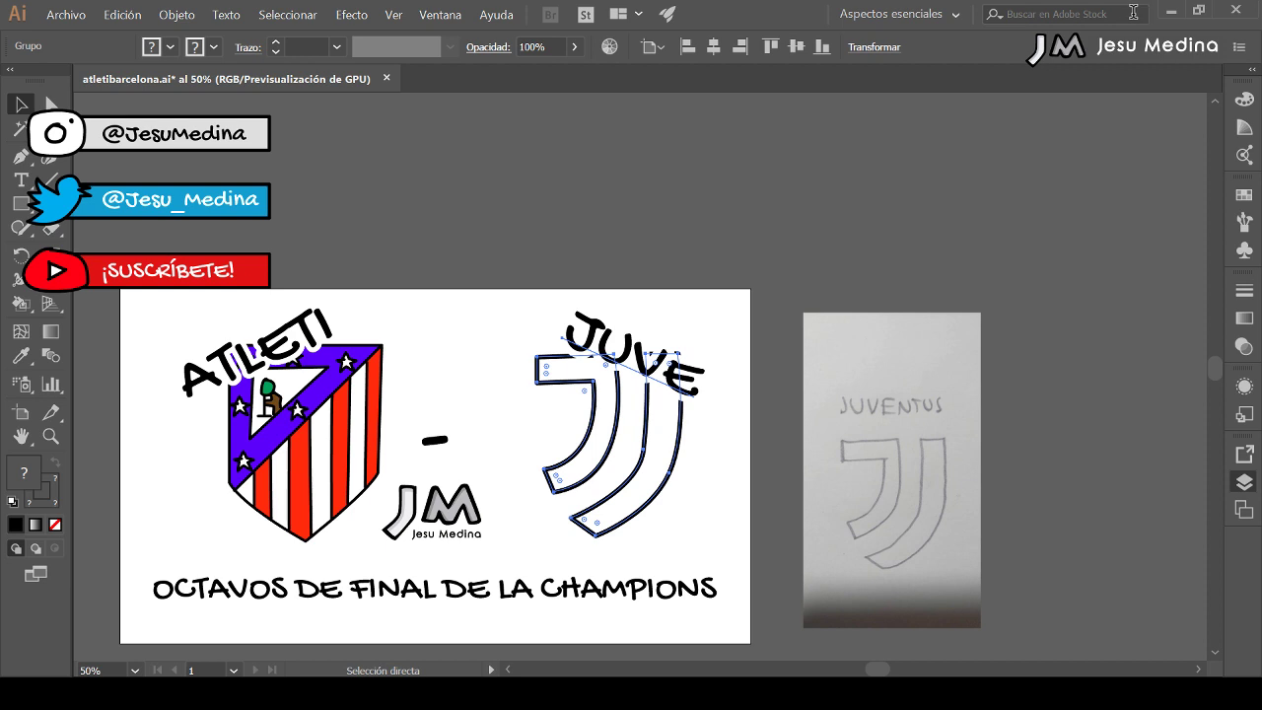
{"action": "key", "text": "shift+Left"}
{"action": "key", "text": "shift+Left"}
{"action": "key", "text": "shift+Left"}
{"action": "key", "text": "shift+Left"}
{"action": "key", "text": "shift+Left"}
{"action": "key", "text": "shift+Left"}
{"action": "key", "text": "shift+Left"}
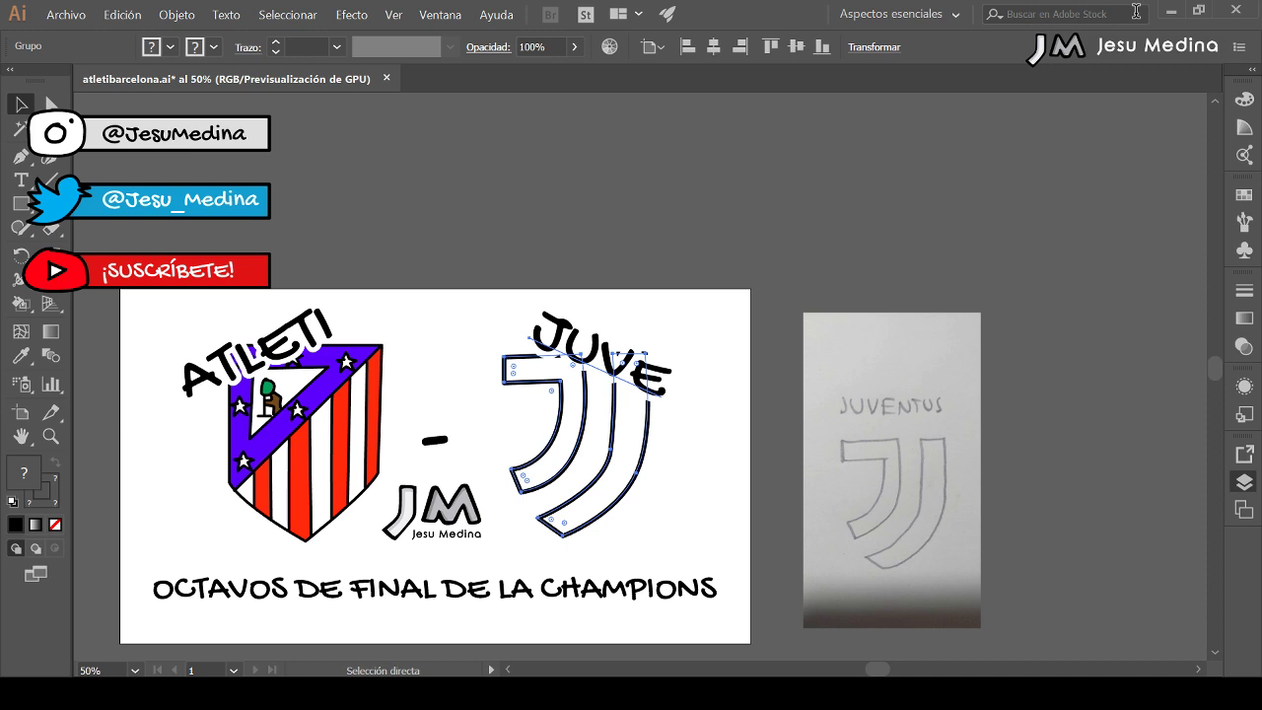
{"action": "key", "text": "v"}
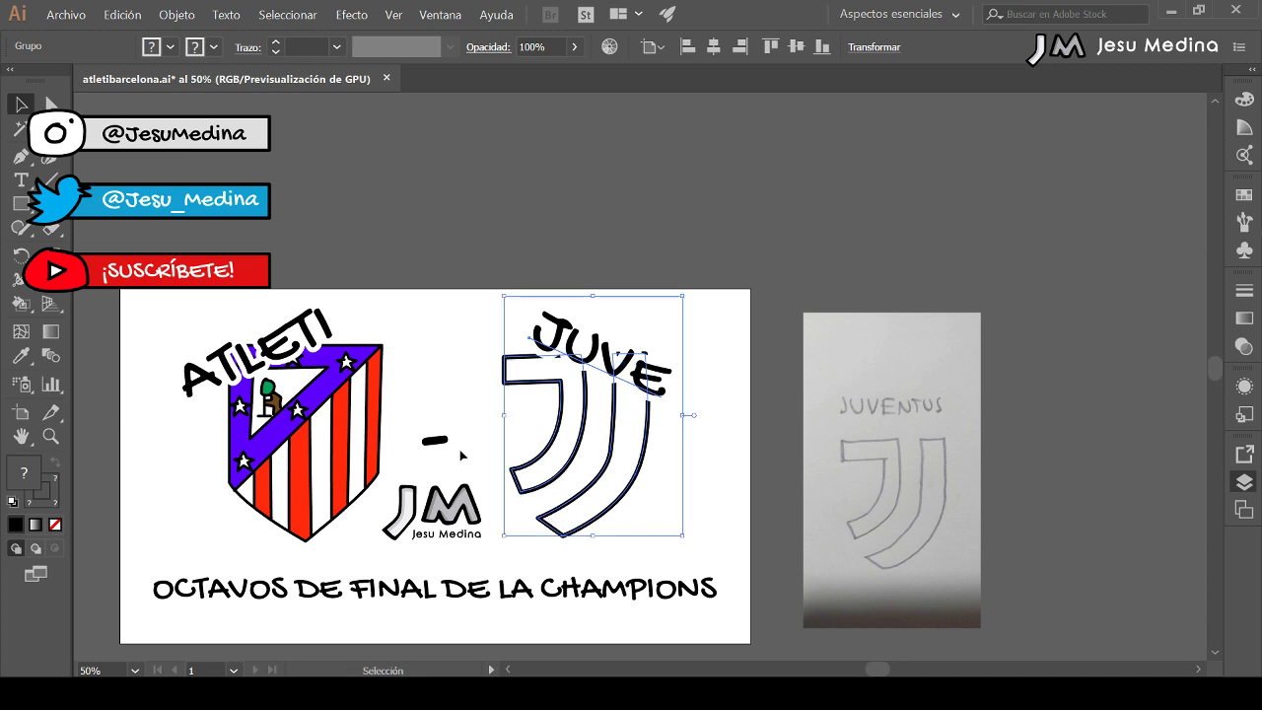
- Centre the dash and the JM logo horizontally on the artboard
{"action": "left_click_drag", "start_coordinate": [414, 402], "coordinate": [475, 554]}
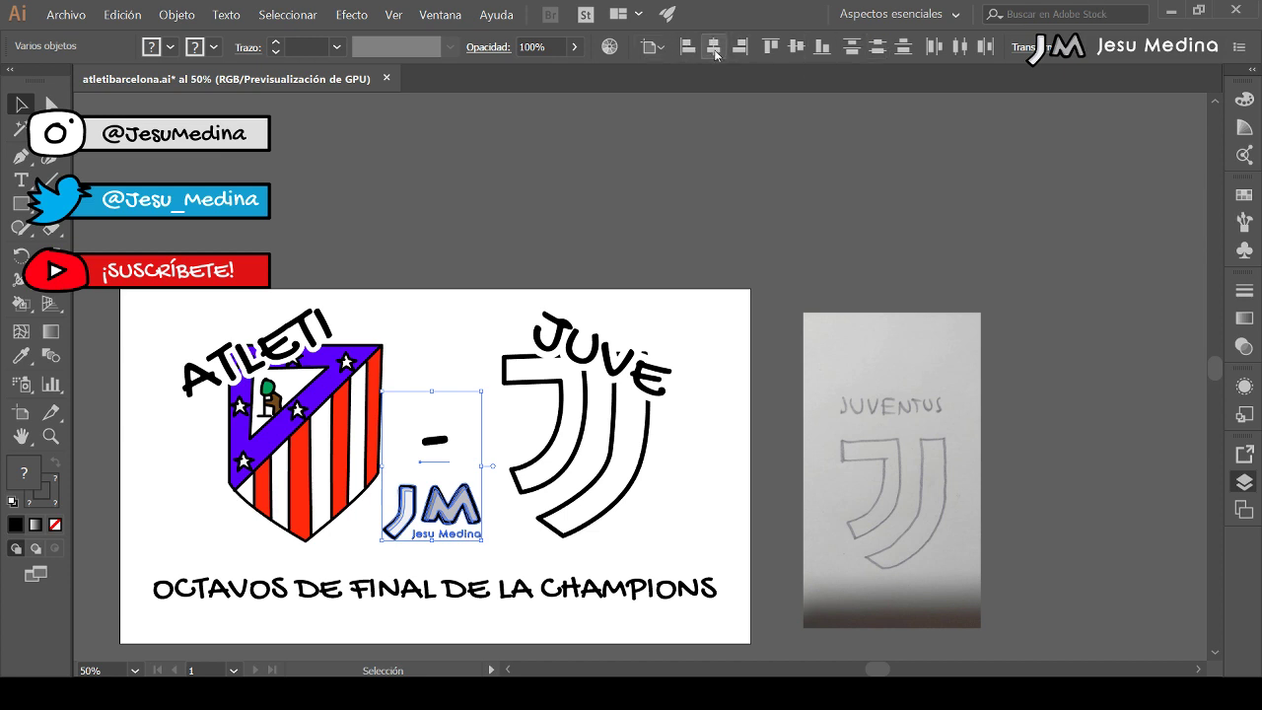
{"action": "left_click", "coordinate": [713, 46]}
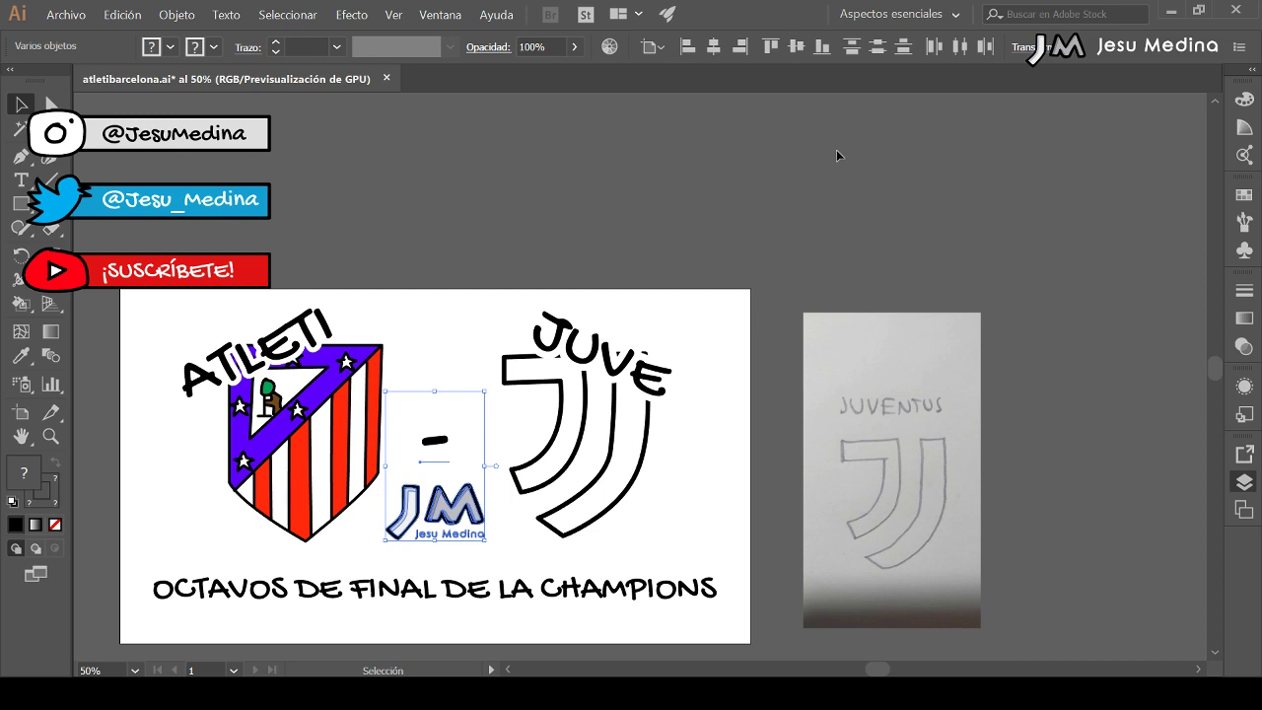
{"action": "left_click", "coordinate": [575, 269]}
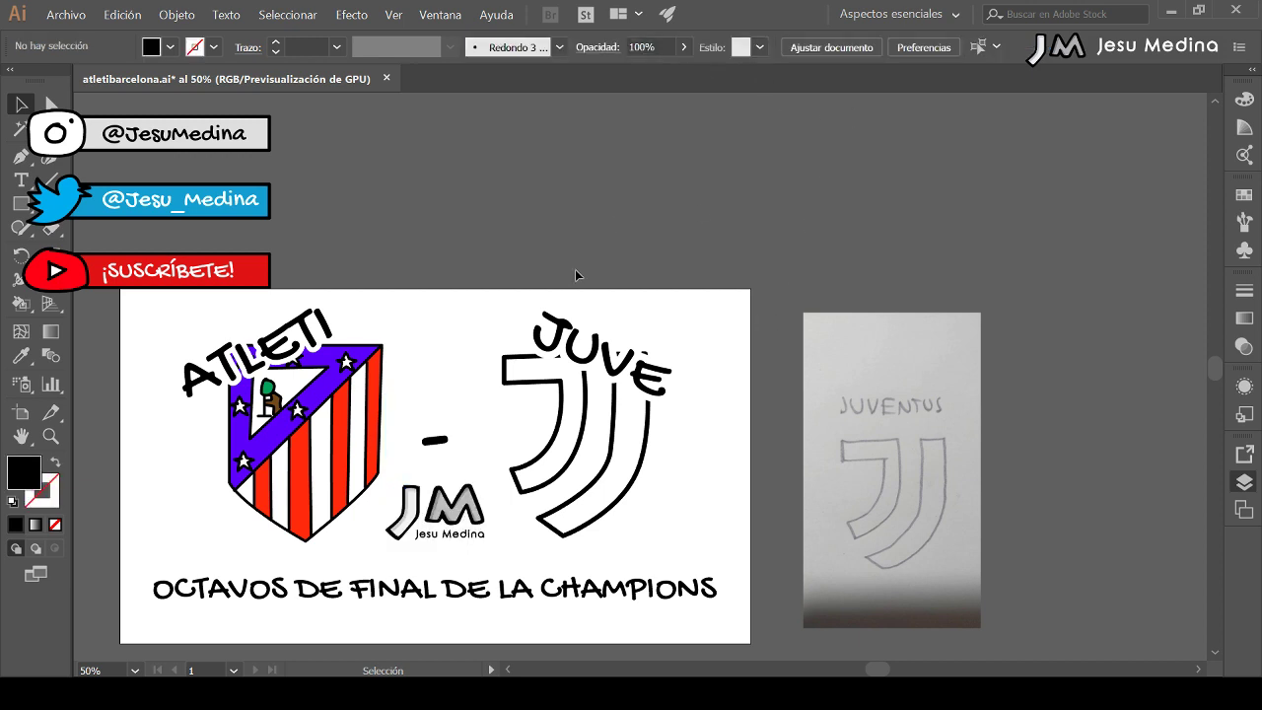
- Group both crests, their lettering and the dash, and centre the group horizontally on the artboard
{"action": "left_click_drag", "start_coordinate": [214, 279], "coordinate": [673, 411]}
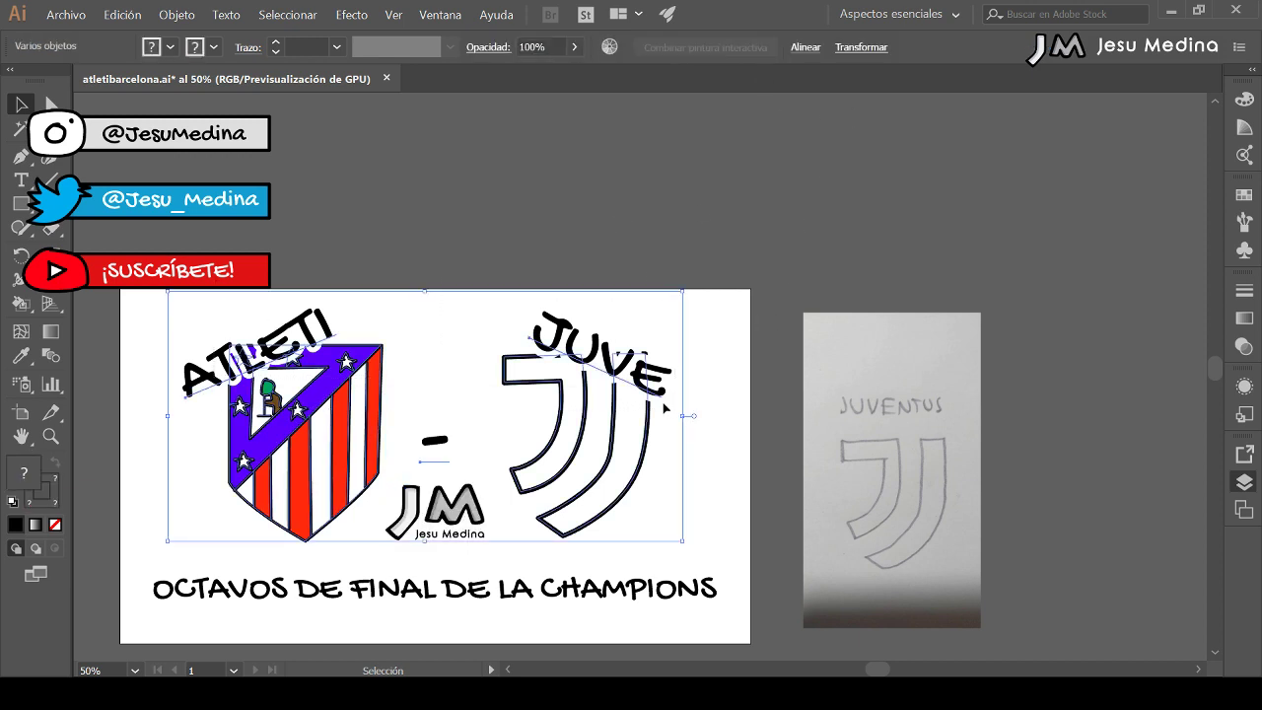
{"action": "key", "text": "ctrl+g"}
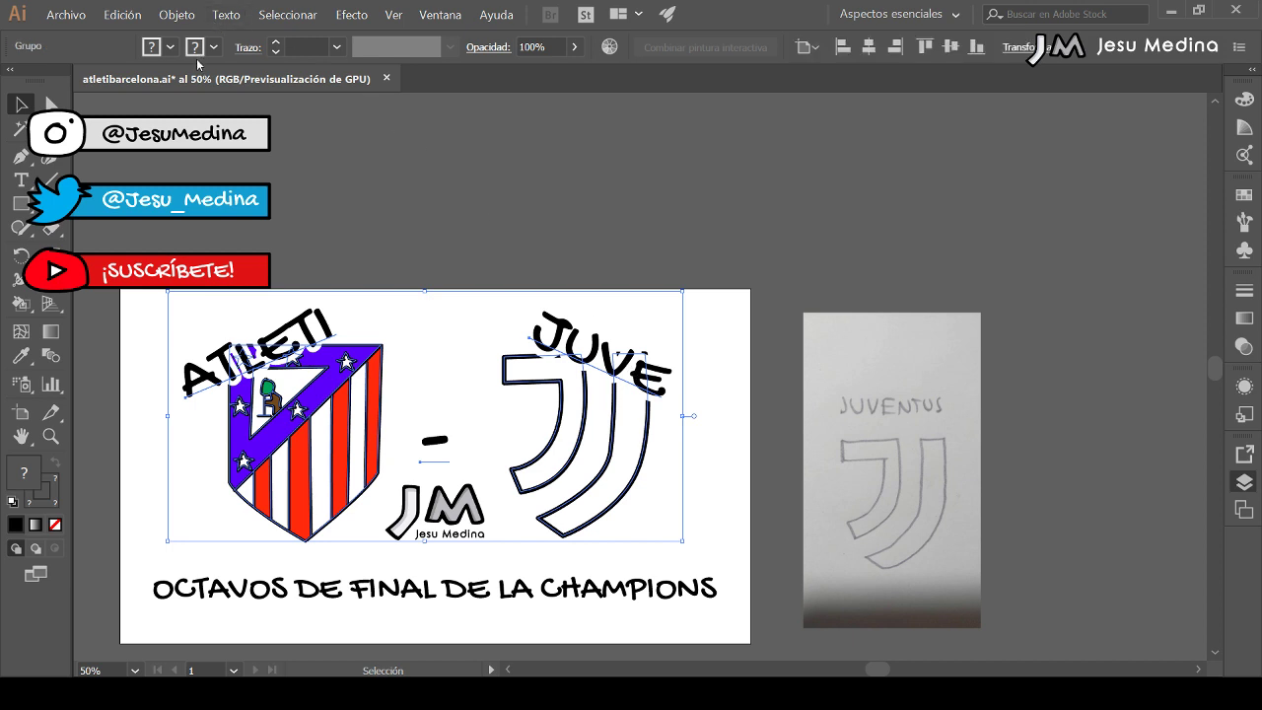
{"action": "left_click", "coordinate": [871, 44]}
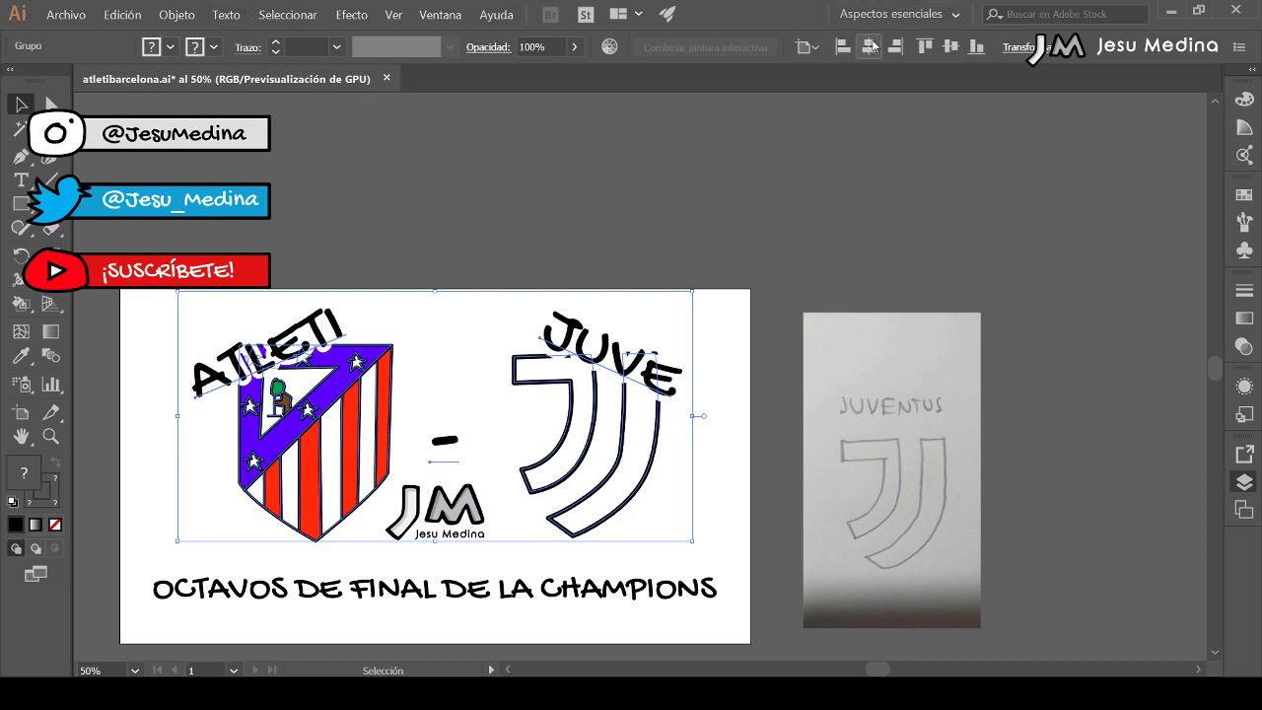
- Isolate the crest group and nudge the dash slightly right to centre it visually between the two crests
{"action": "left_click", "coordinate": [677, 157]}
{"action": "left_click", "coordinate": [392, 380]}
{"action": "double_click", "coordinate": [443, 441]}
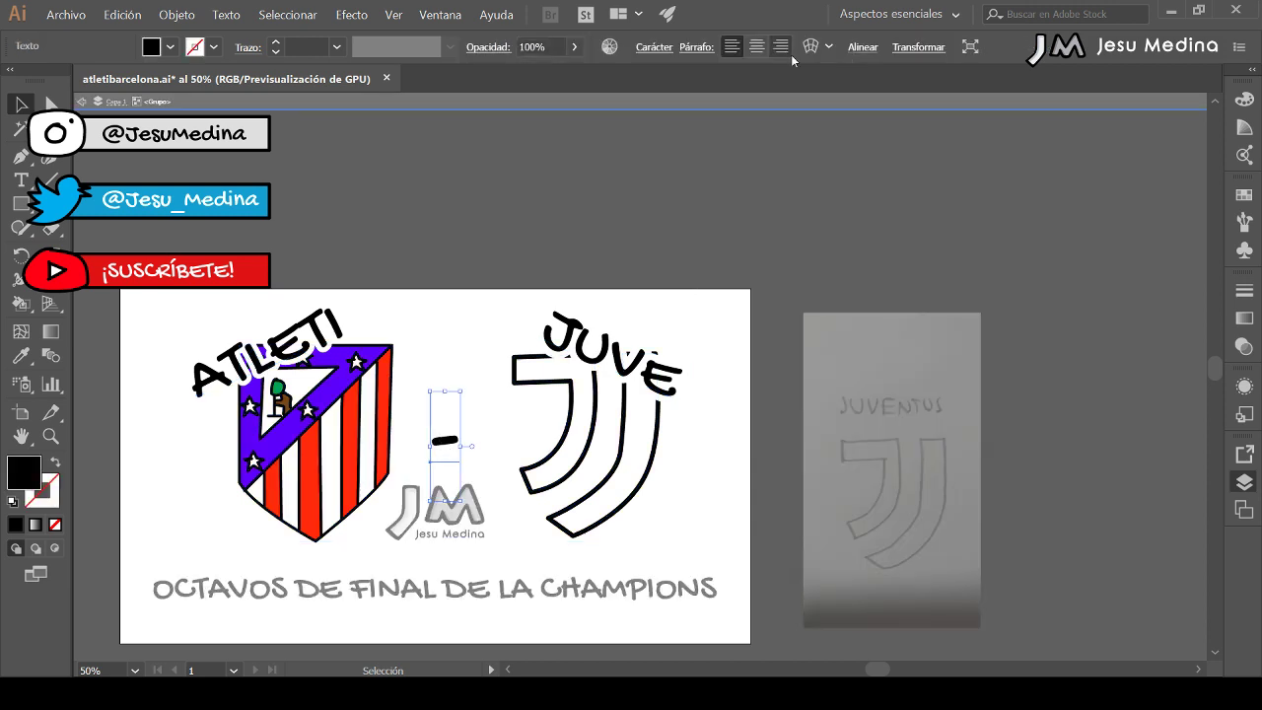
{"action": "left_click", "coordinate": [707, 104]}
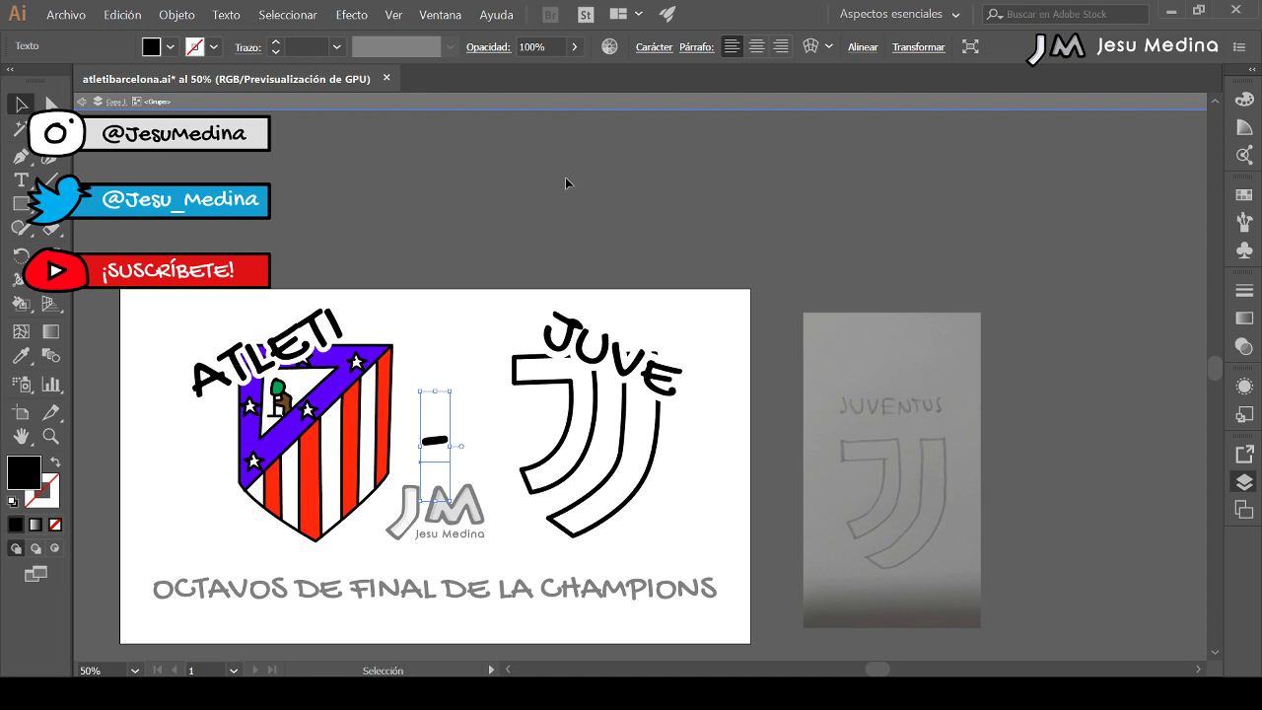
{"action": "key", "text": "shift+Right"}
{"action": "key", "text": "shift+Right"}
{"action": "key", "text": "shift+Right"}
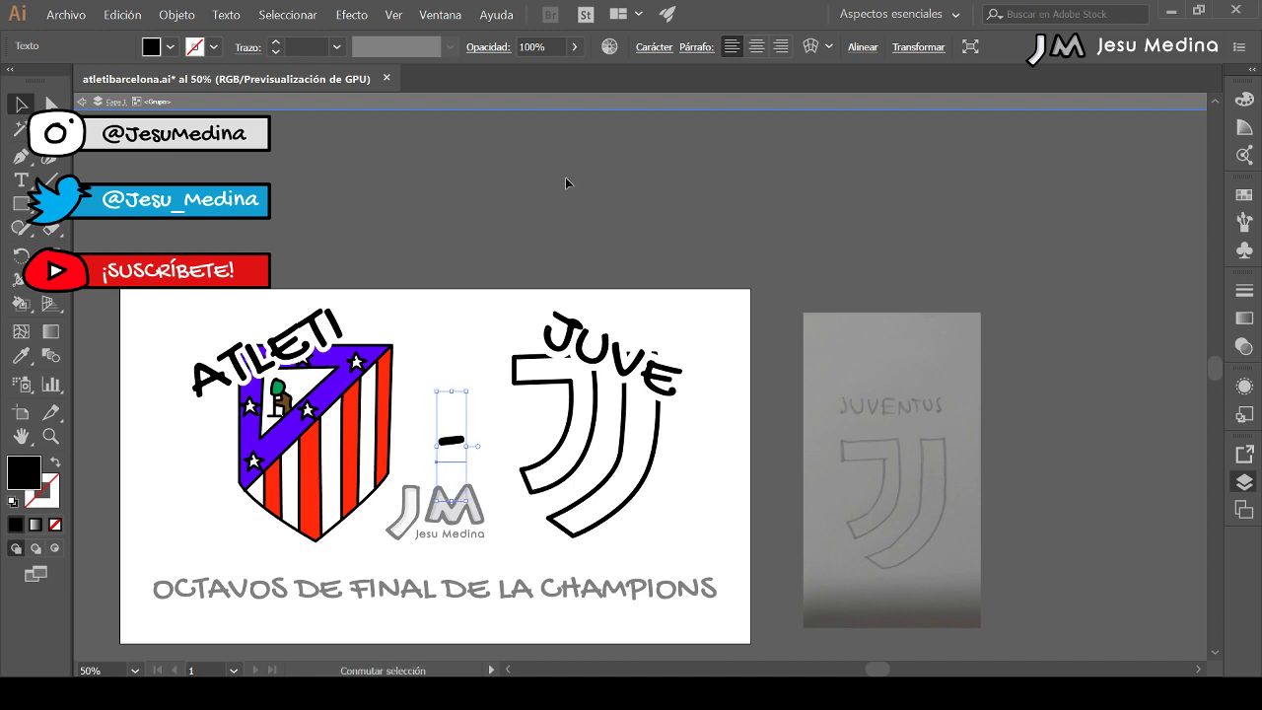
{"action": "key", "text": "shift+Right"}
{"action": "key", "text": "shift+Right"}
{"action": "key", "text": "shift+Left"}
{"action": "key", "text": "shift+Left"}
{"action": "key", "text": "shift+Left"}
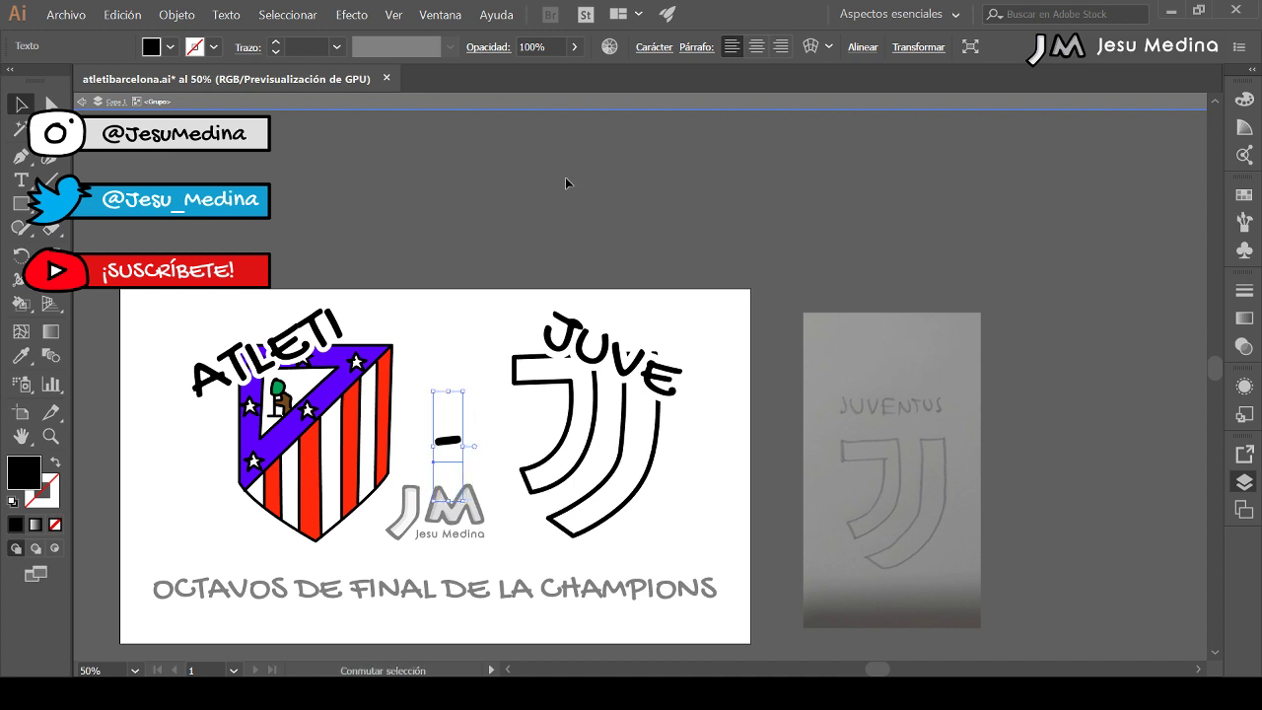
{"action": "double_click", "coordinate": [613, 284]}
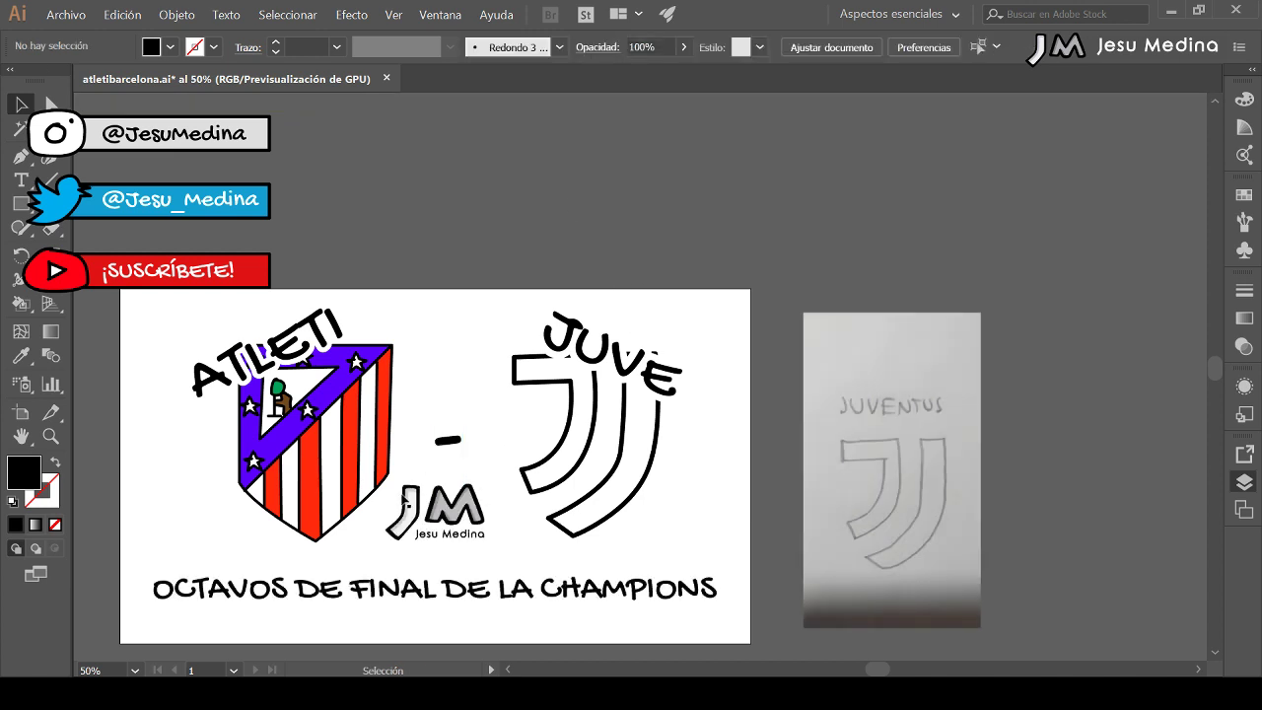
- Nudge the JM logo right so it sits centred between the two crests, beneath the dash
{"action": "mouse_move", "coordinate": [406, 501]}
{"action": "left_mouse_down"}
{"action": "mouse_move", "coordinate": [469, 540]}
{"action": "mouse_move", "coordinate": [407, 502]}
{"action": "left_mouse_up"}
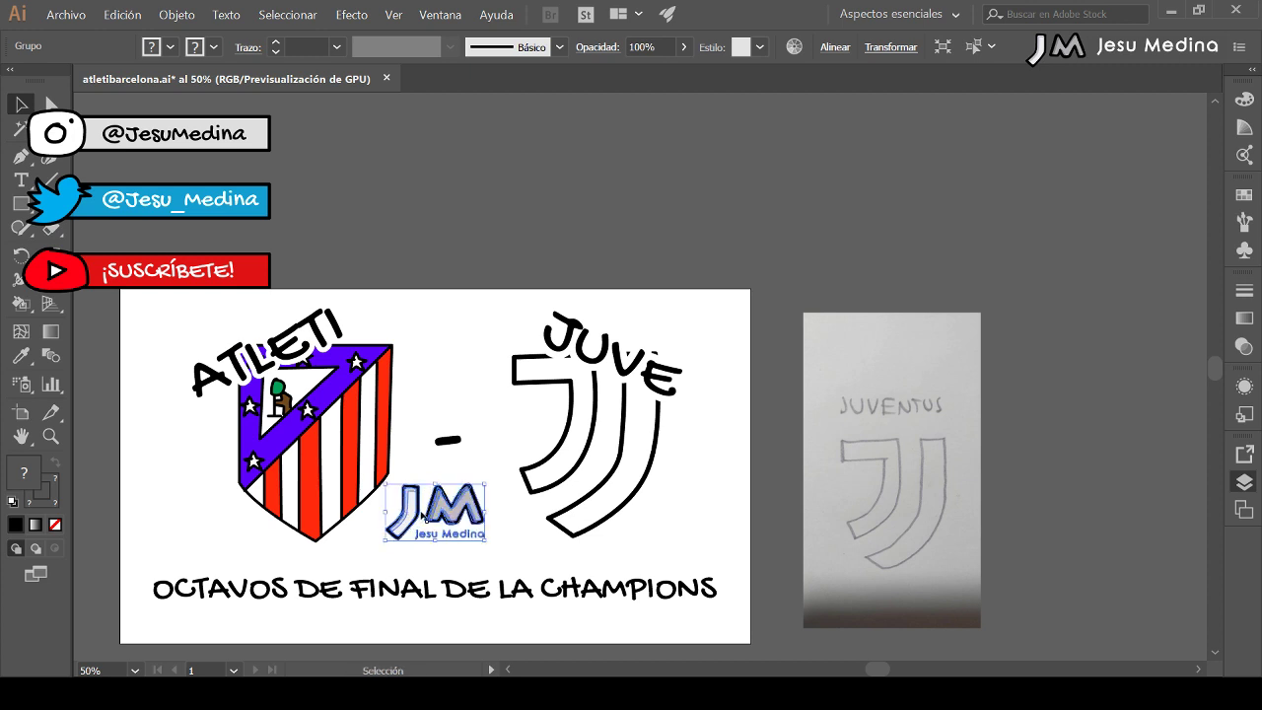
{"action": "key", "text": "Right"}
{"action": "key", "text": "Right"}
{"action": "key", "text": "Right"}
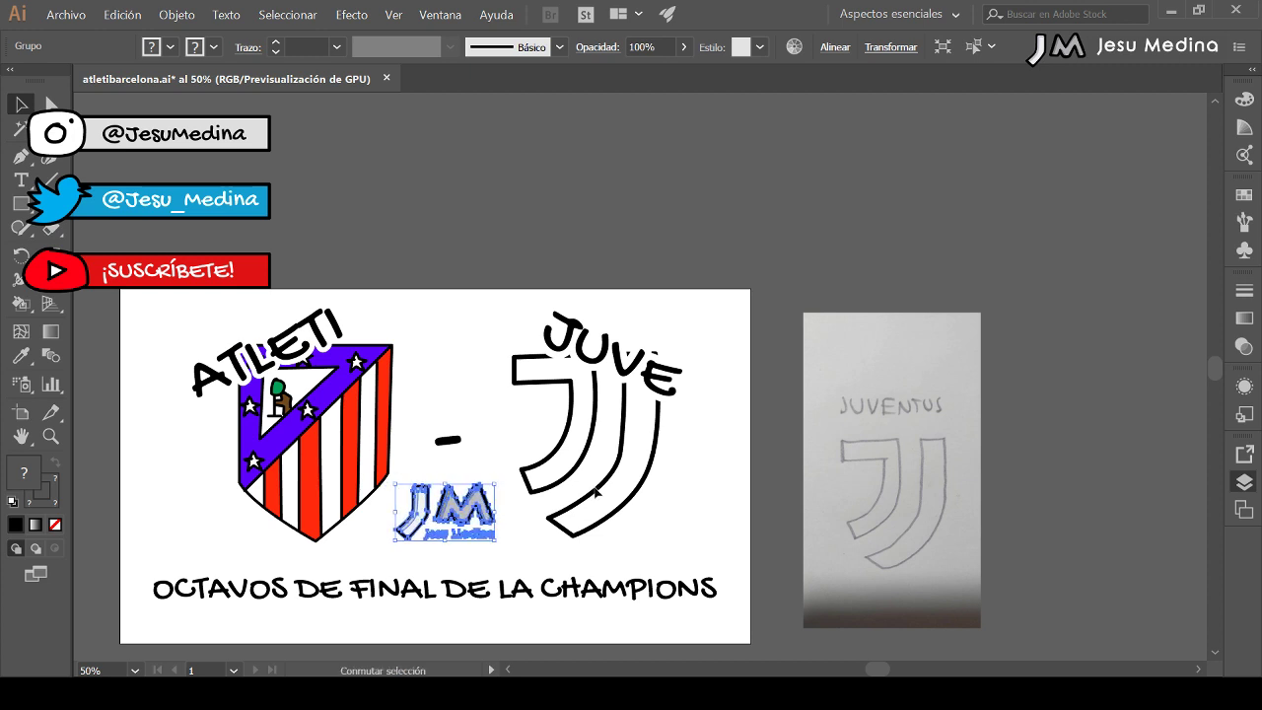
{"action": "left_click", "coordinate": [554, 175]}
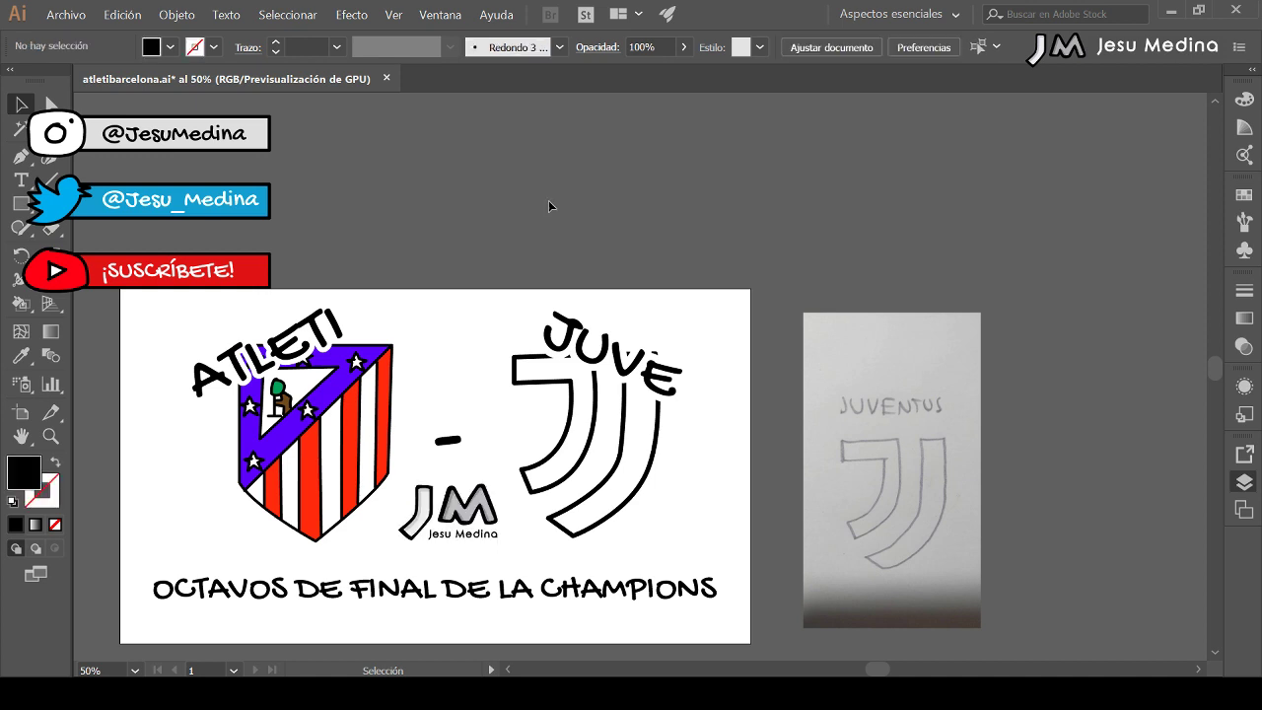
- Nudge the dash slightly further right within the crest group to line up with the JM logo, and save the document
{"action": "left_click", "coordinate": [448, 444]}
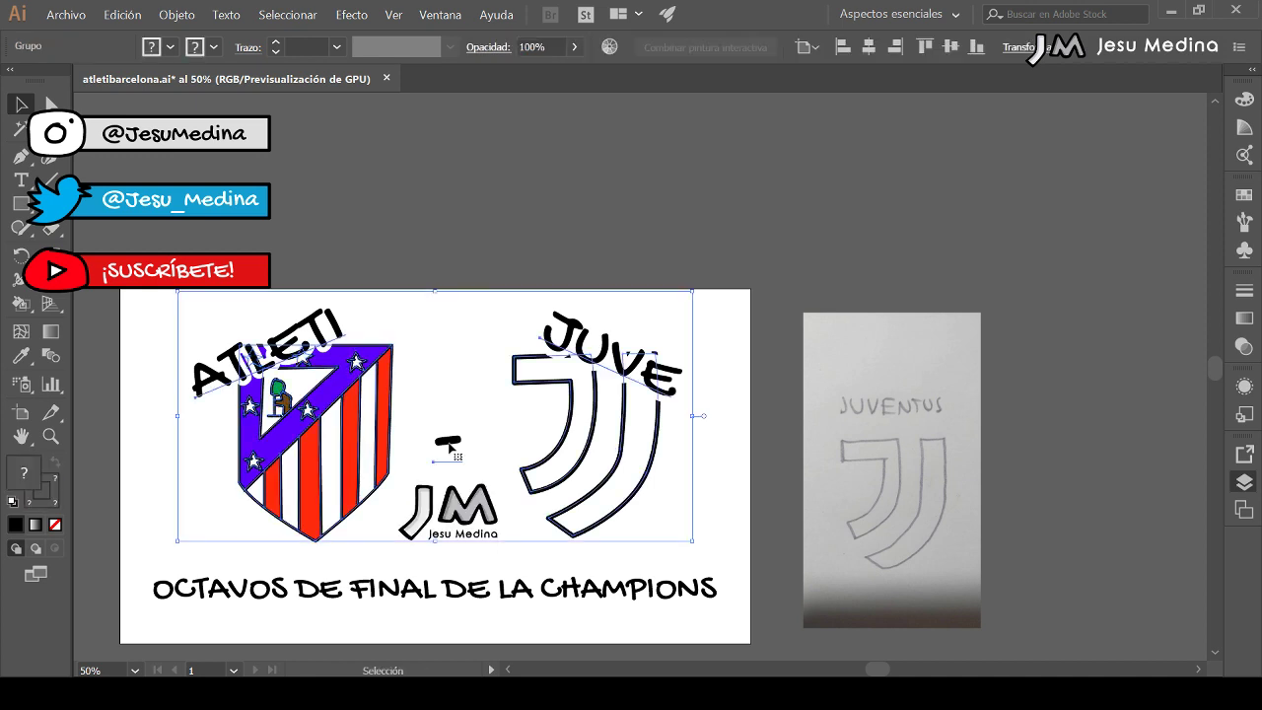
{"action": "double_click", "coordinate": [449, 446]}
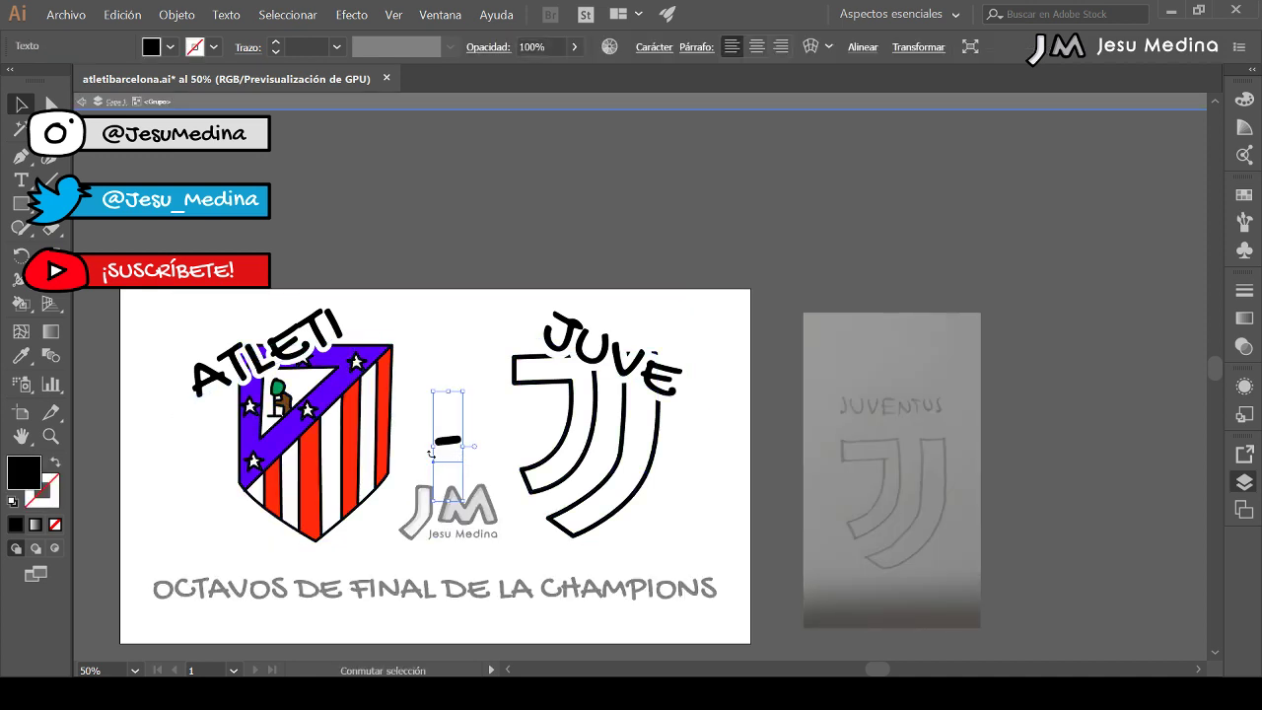
{"action": "key", "text": "shift+Right"}
{"action": "key", "text": "shift+Right"}
{"action": "key", "text": "shift+Left"}
{"action": "double_click", "coordinate": [481, 254]}
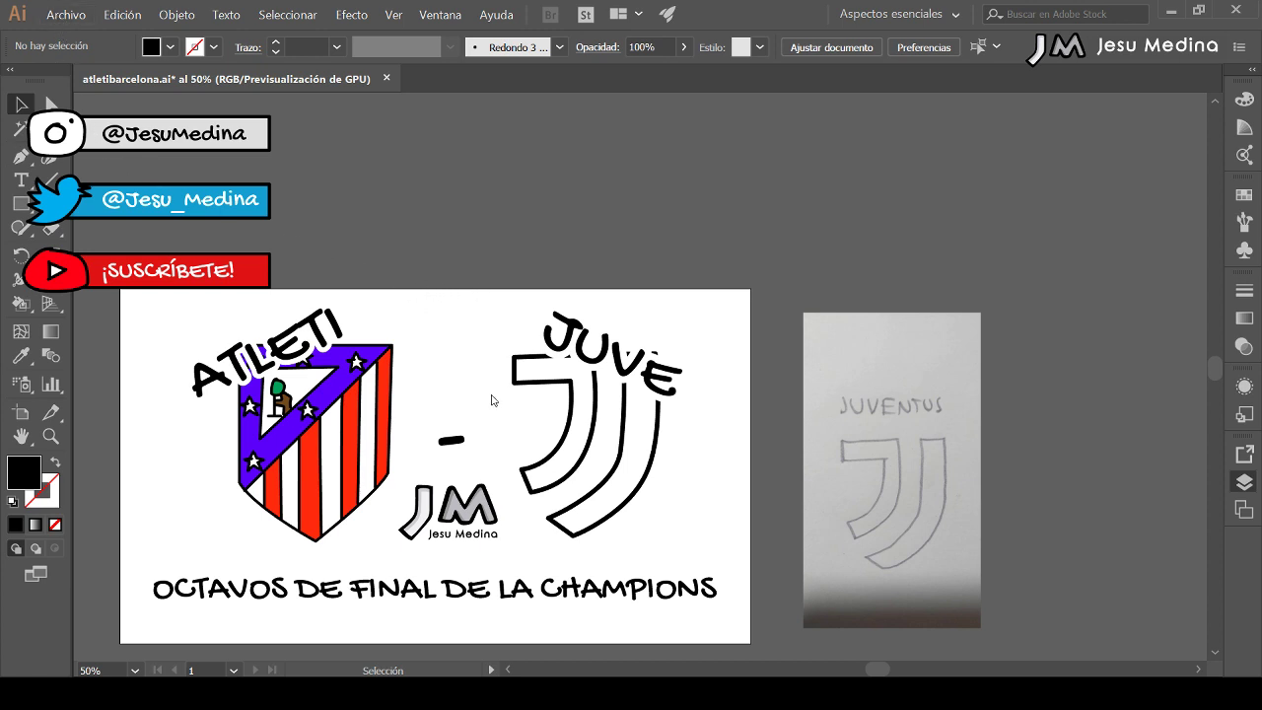
{"action": "key", "text": "ctrl+s"}
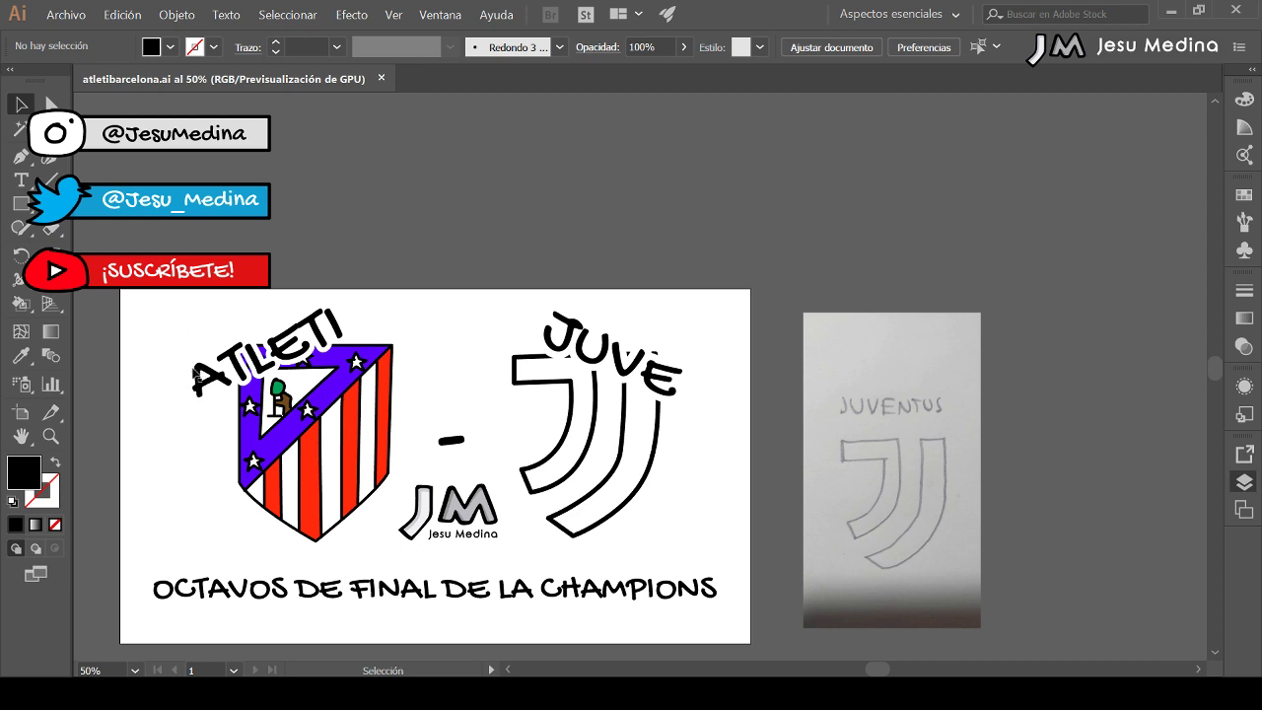